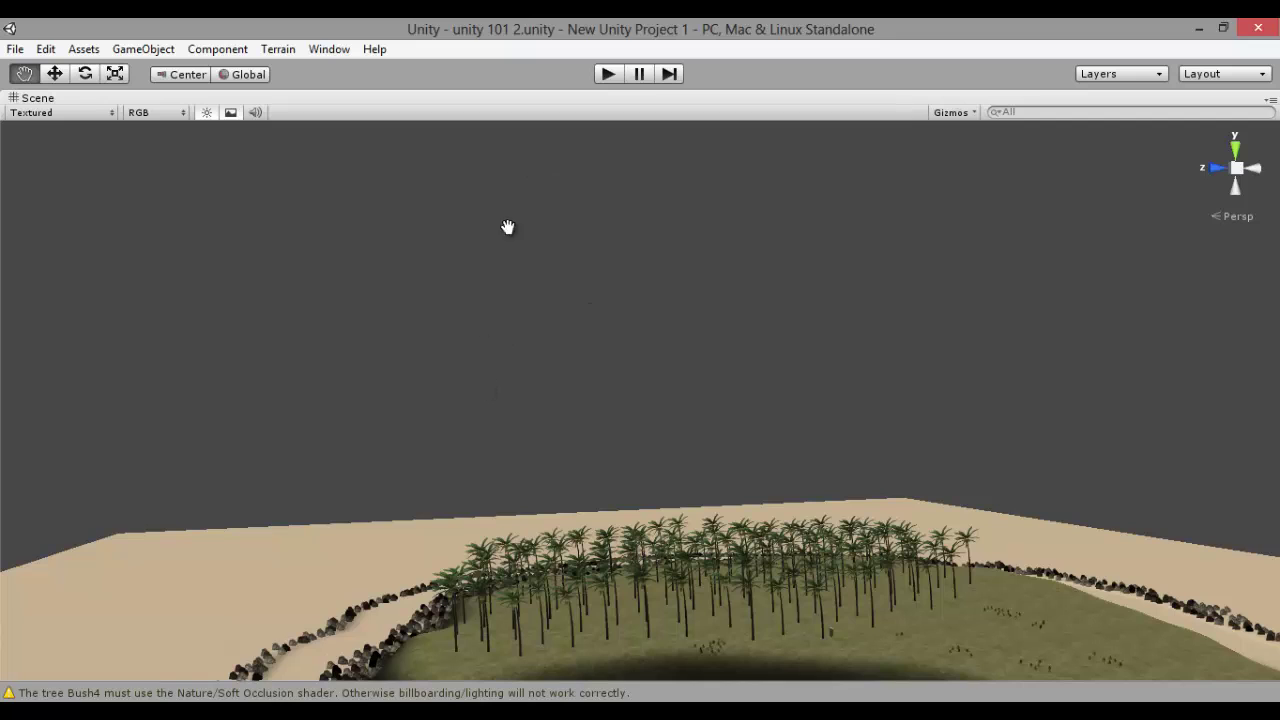
Examine the terrain's palm grove, rock borders and grassy plateau from several angles in an enlarged Scene view
{"action": "right_click_drag", "start_coordinate": [628, 304], "coordinate": [594, 450]}
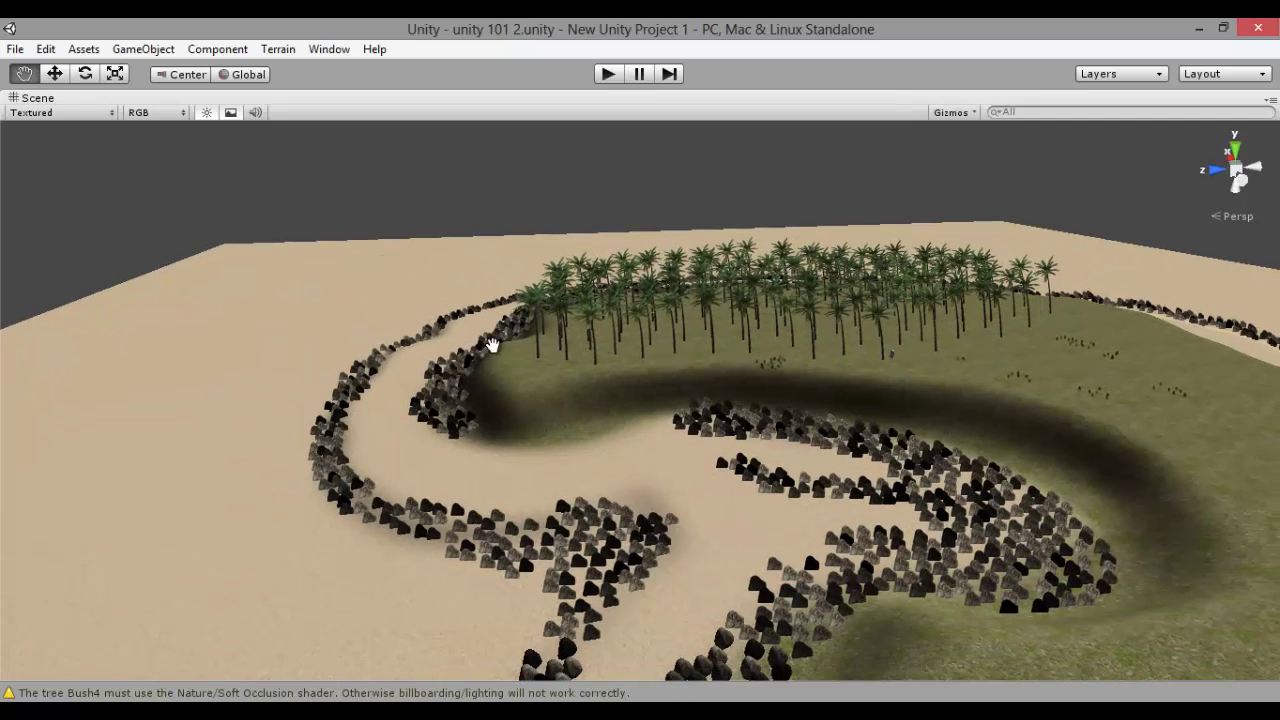
{"action": "right_click_drag", "start_coordinate": [524, 323], "coordinate": [562, 311]}
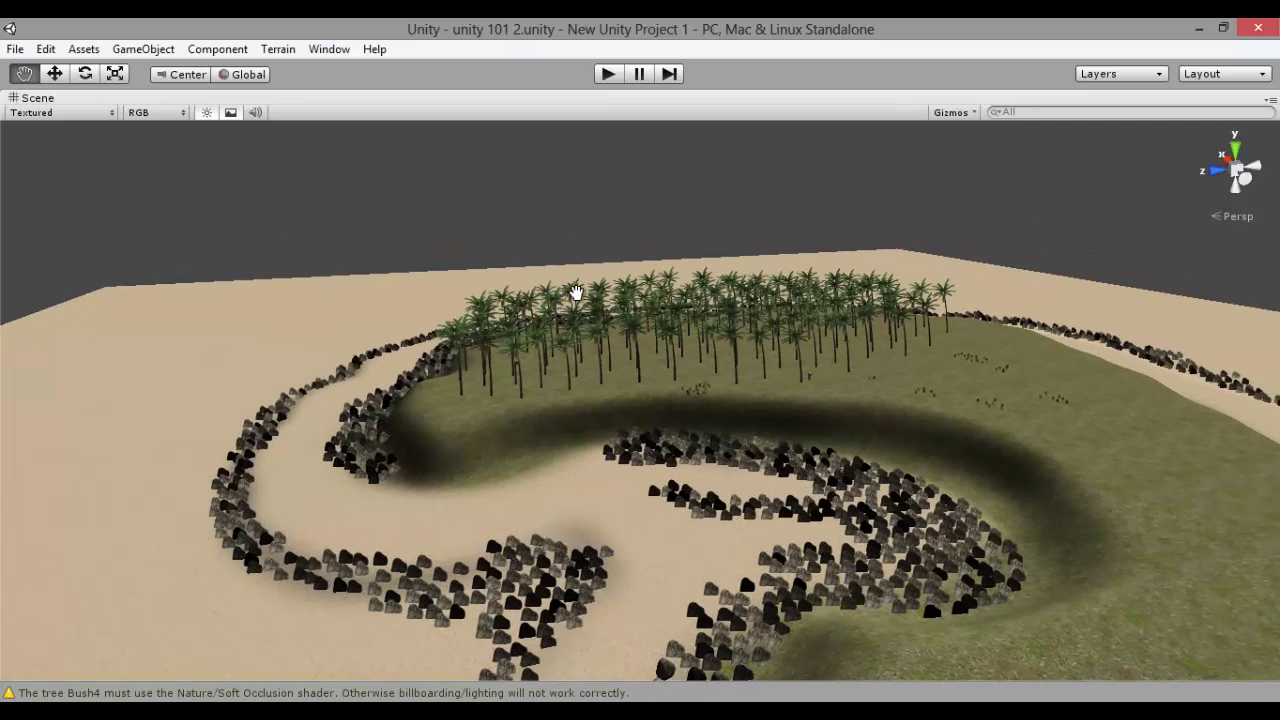
{"action": "right_click_drag", "start_coordinate": [541, 317], "coordinate": [671, 320]}
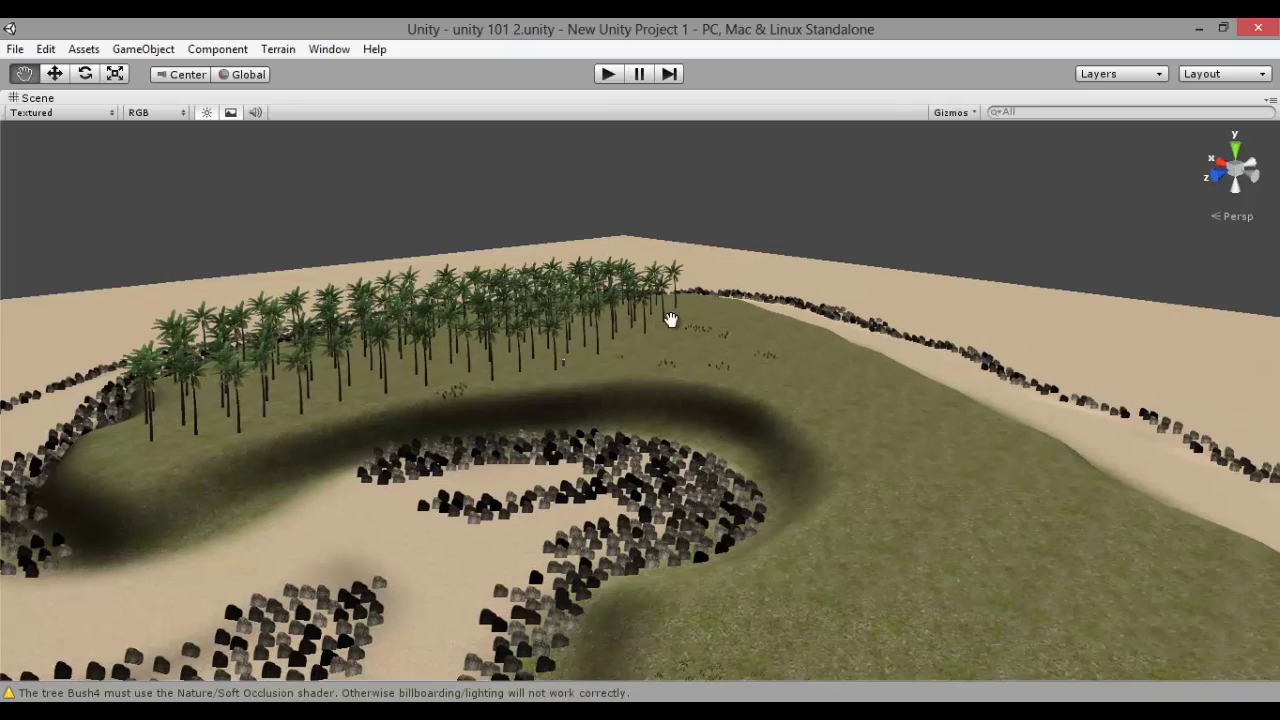
{"action": "scroll", "coordinate": [724, 348], "scroll_direction": "down", "scroll_amount": 10}
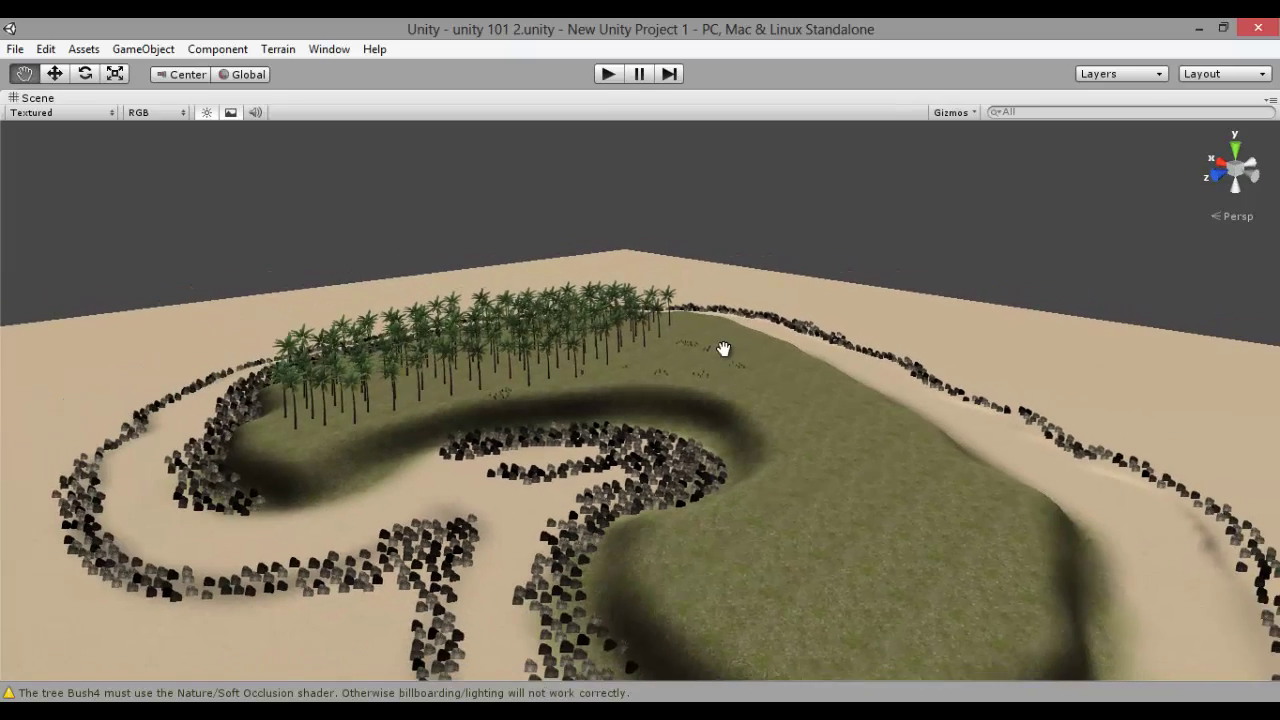
{"action": "scroll", "coordinate": [723, 349], "scroll_direction": "up", "scroll_amount": 2}
{"action": "right_click_drag", "start_coordinate": [641, 362], "coordinate": [740, 408]}
{"action": "key", "text": "space"}
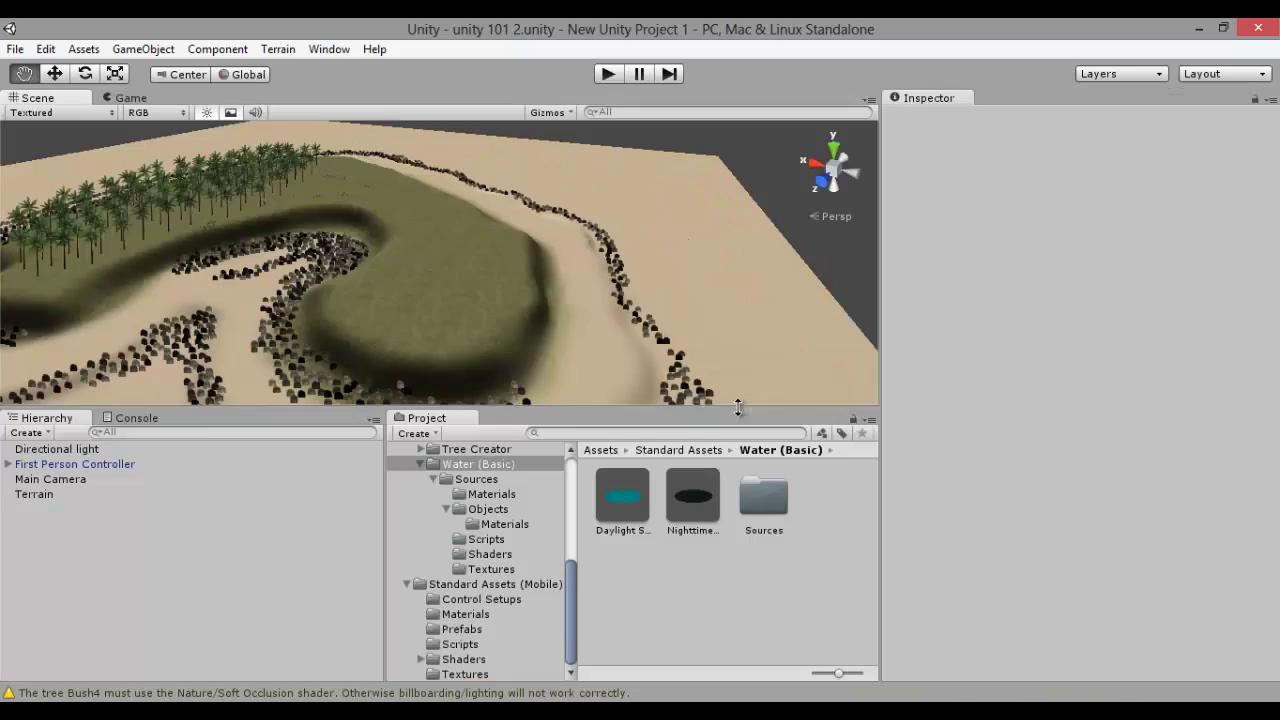
{"action": "right_click_drag", "start_coordinate": [530, 354], "coordinate": [472, 327]}
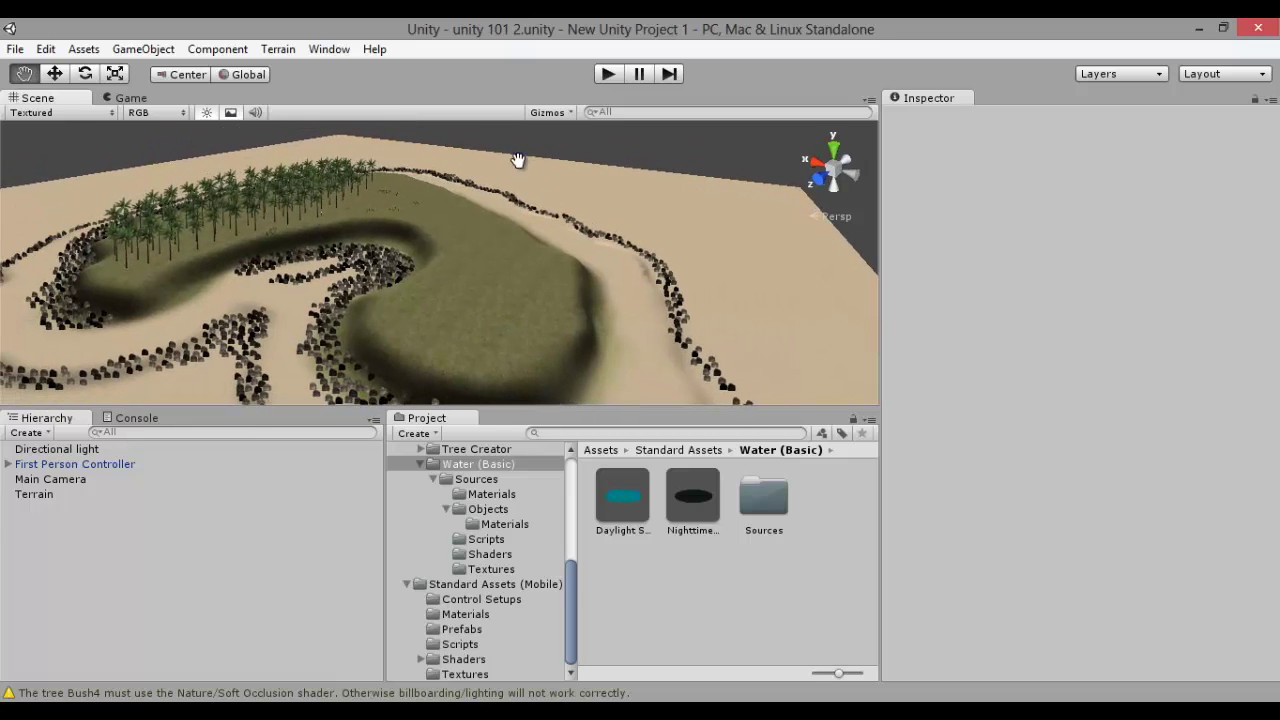
{"action": "key", "text": "shift+space"}
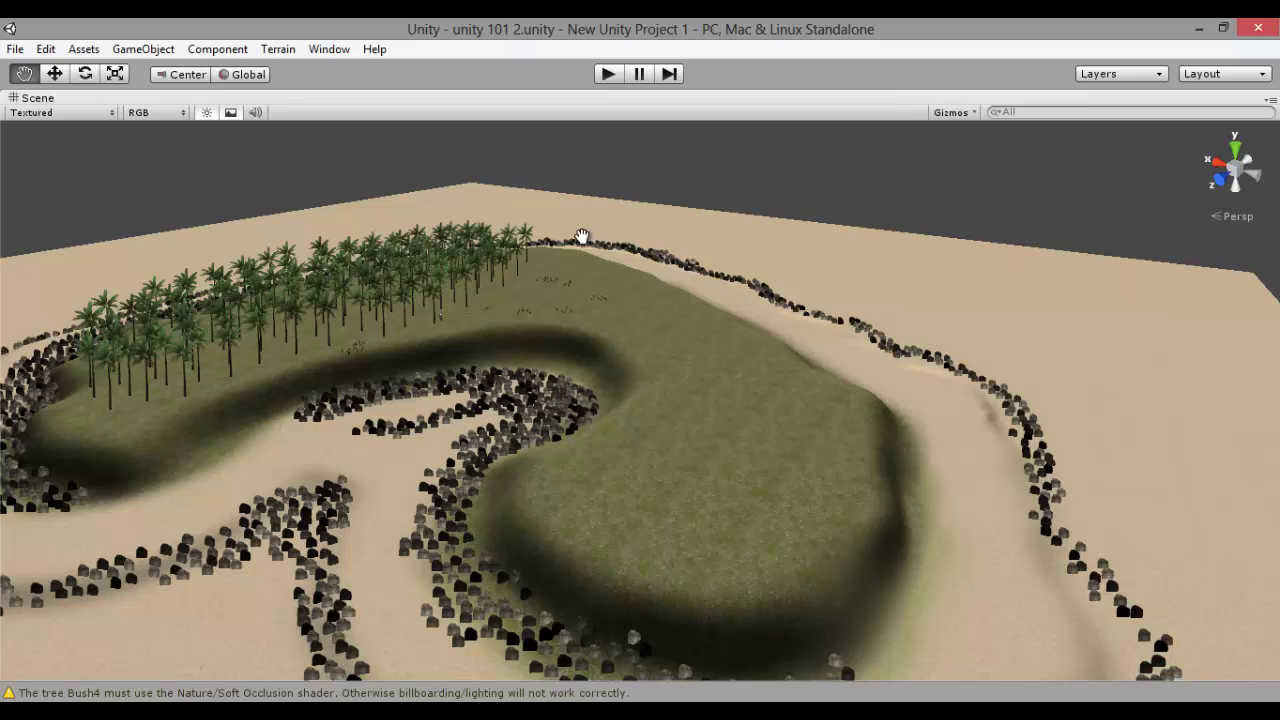
{"action": "key", "text": "shift+space"}
{"action": "right_click_drag", "start_coordinate": [466, 280], "coordinate": [438, 259]}
{"action": "key", "text": "shift+space"}
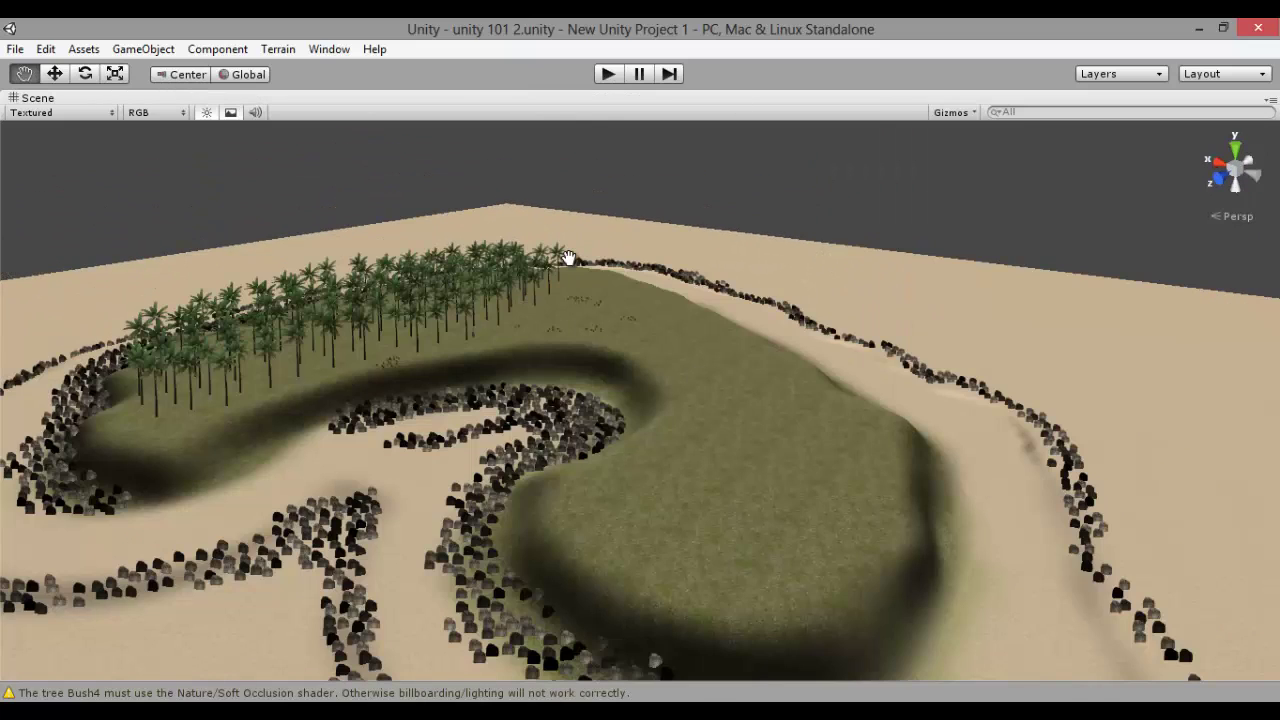
Restore the full editor layout and inspect the whole island terrain both up close and from a distance
{"action": "key", "text": "shift+space"}
{"action": "key", "text": "s"}
{"action": "right_click_drag", "start_coordinate": [350, 253], "coordinate": [266, 283]}
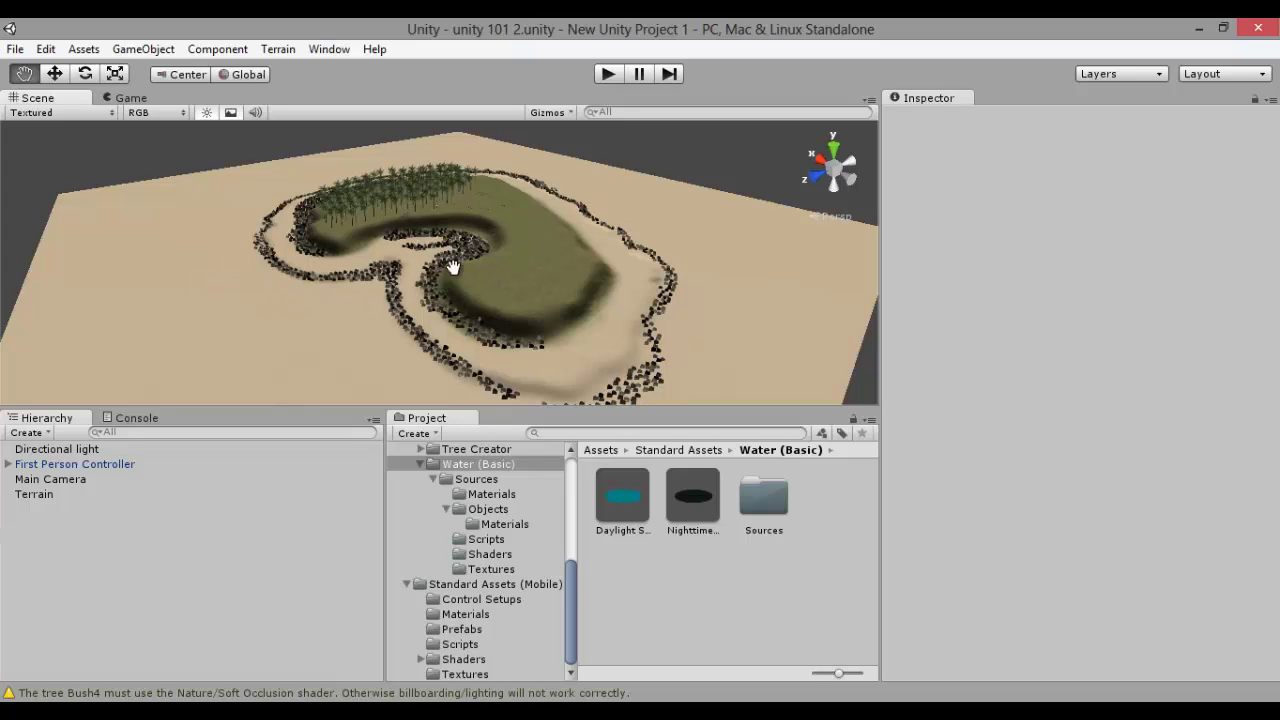
{"action": "scroll", "coordinate": [470, 246], "scroll_direction": "up", "scroll_amount": 10}
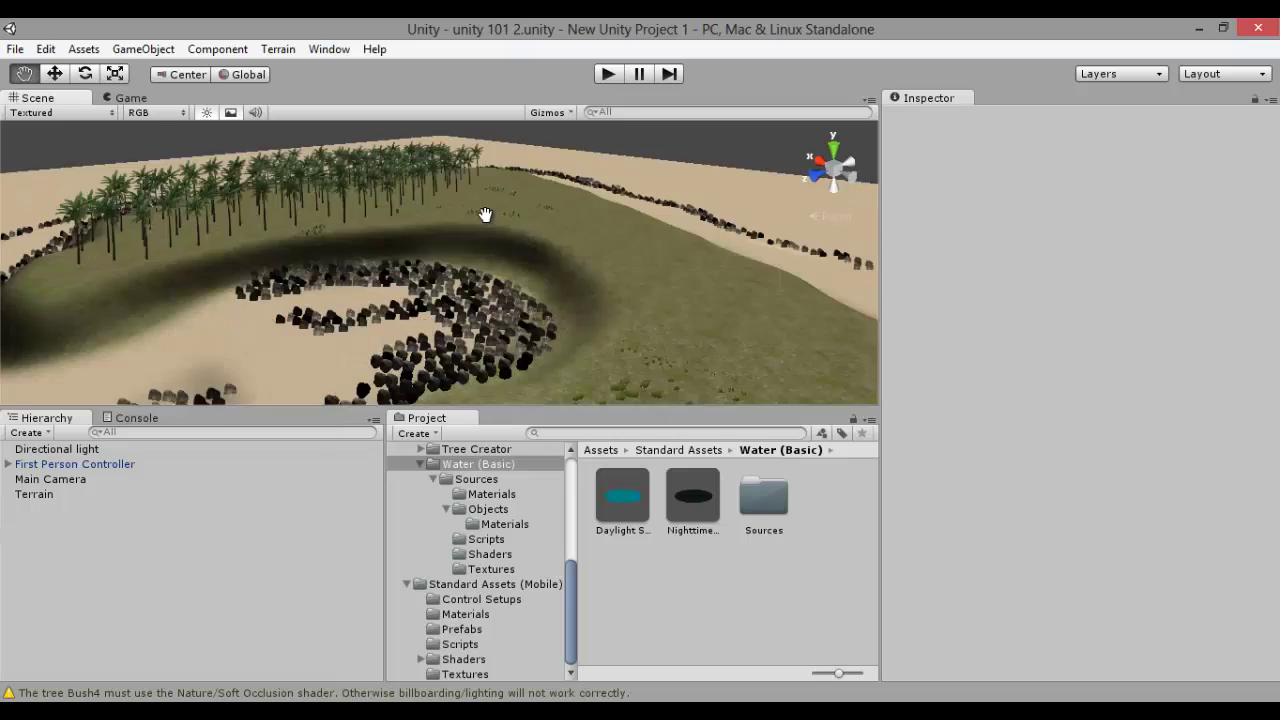
{"action": "scroll", "coordinate": [485, 215], "scroll_direction": "down", "scroll_amount": 10}
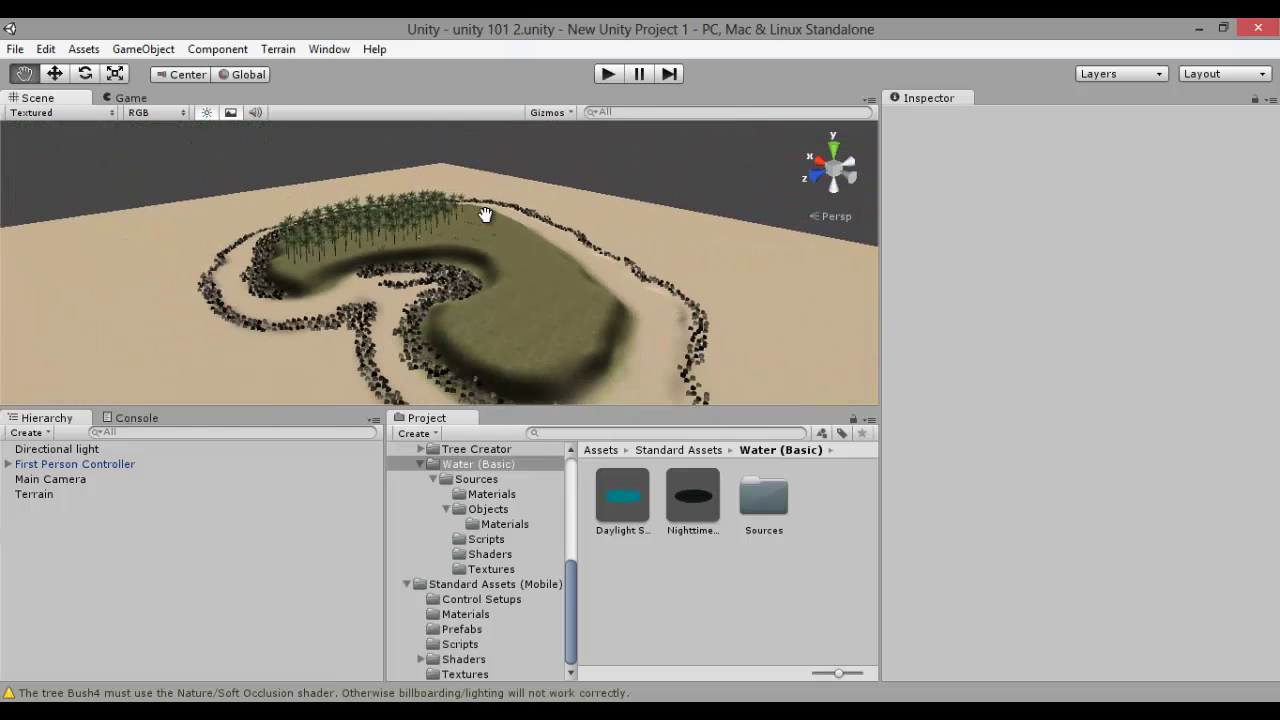
{"action": "right_click_drag", "start_coordinate": [481, 226], "coordinate": [471, 247]}
{"action": "scroll", "coordinate": [471, 247], "scroll_direction": "down", "scroll_amount": 3}
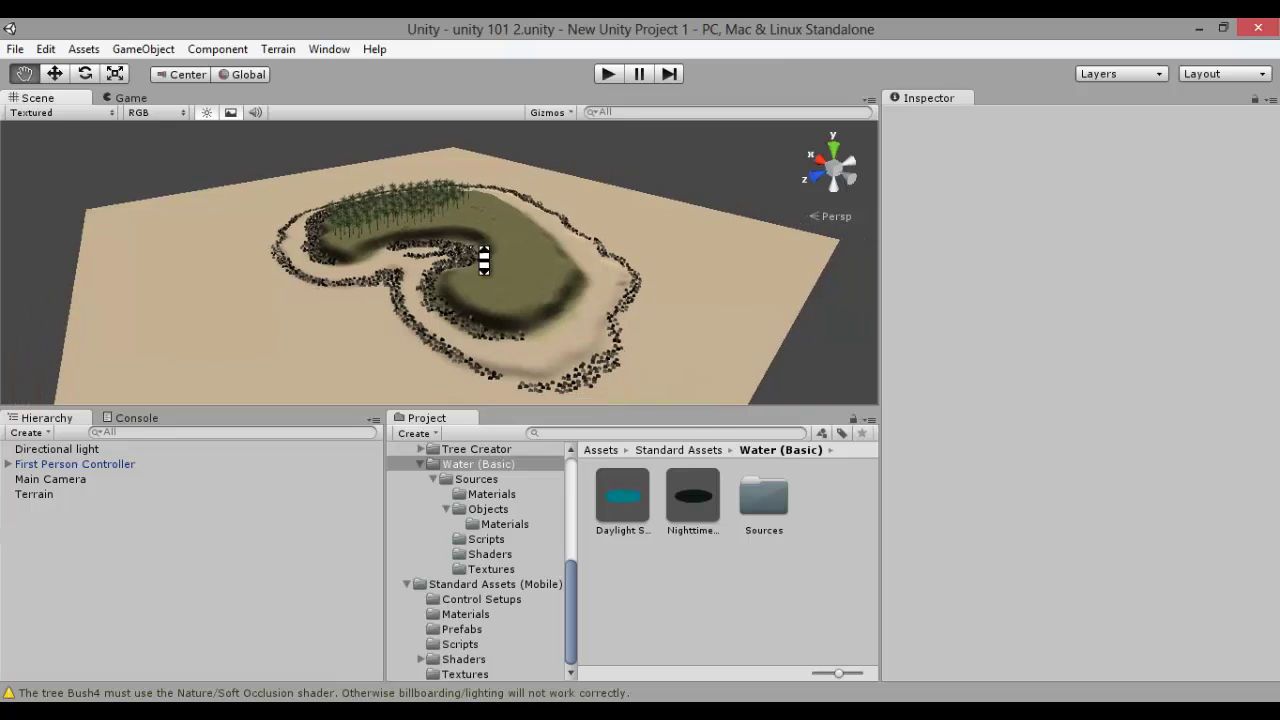
Assign the Overcast2 Skybox as the skybox material in the scene's Render Settings and check the sky above the terrain
{"action": "left_click", "coordinate": [46, 52]}
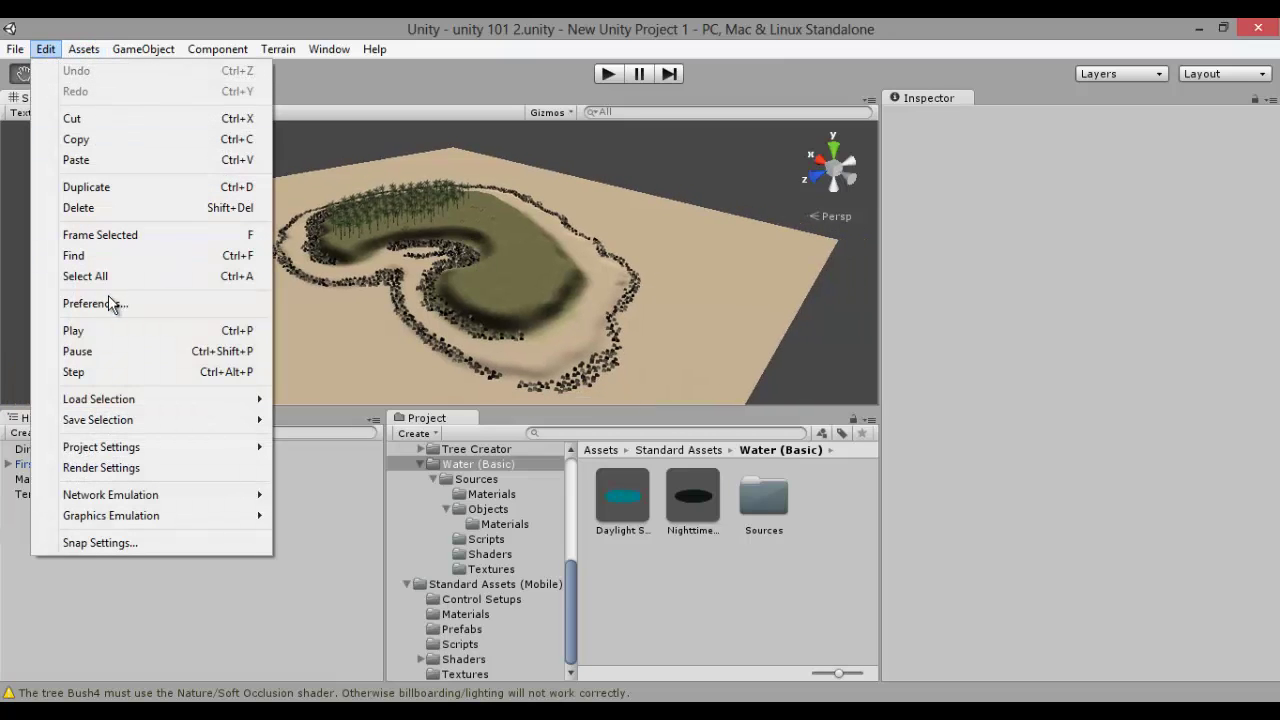
{"action": "left_click", "coordinate": [61, 468]}
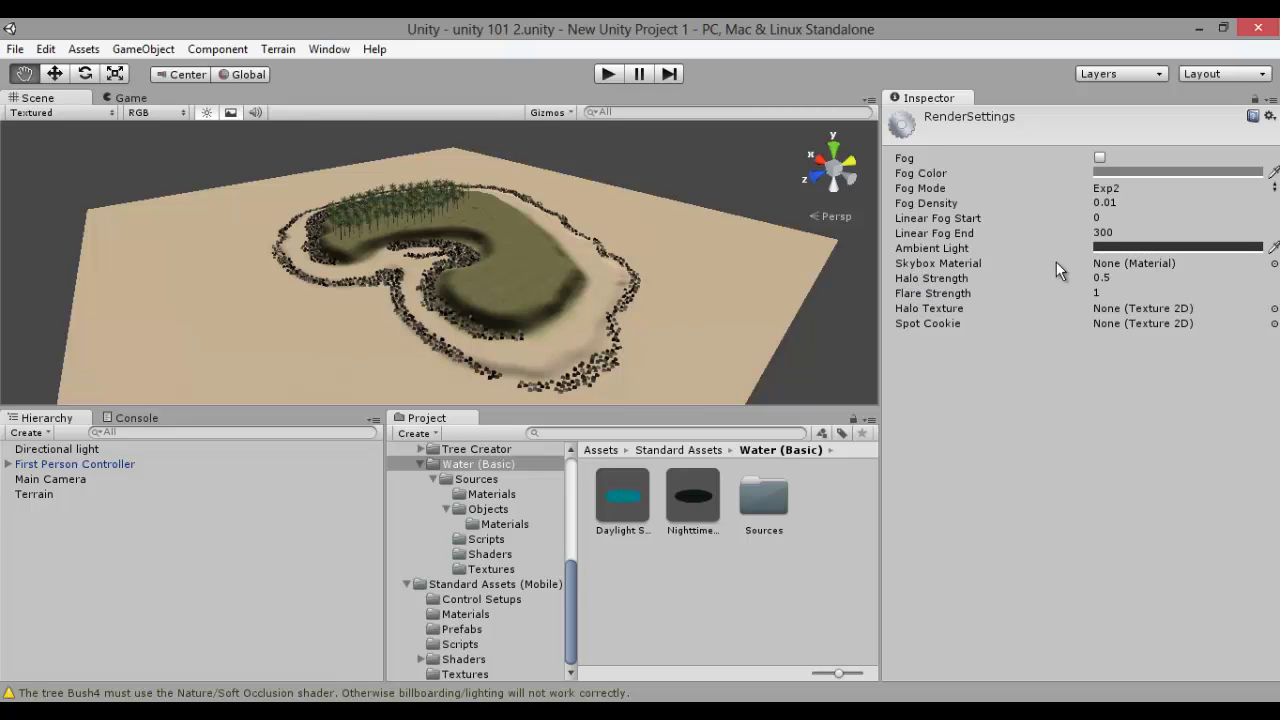
{"action": "left_click", "coordinate": [1274, 264]}
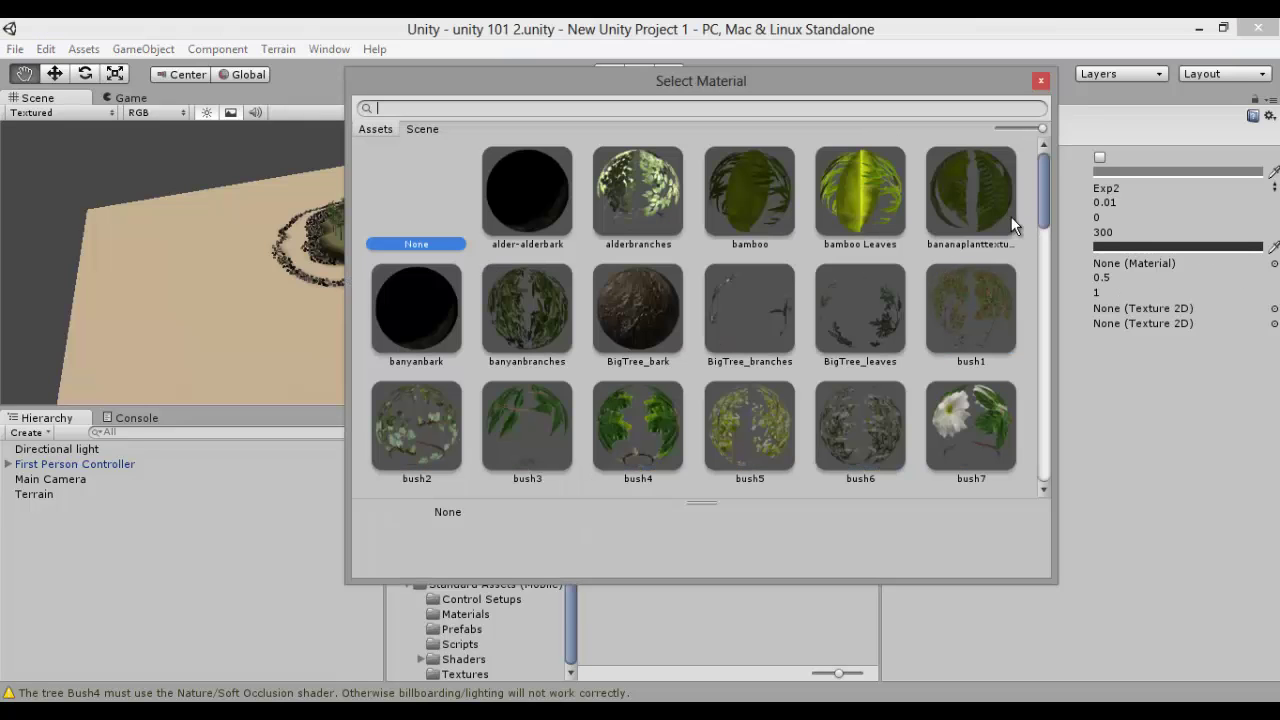
{"action": "left_click_drag", "start_coordinate": [1038, 201], "coordinate": [1032, 340]}
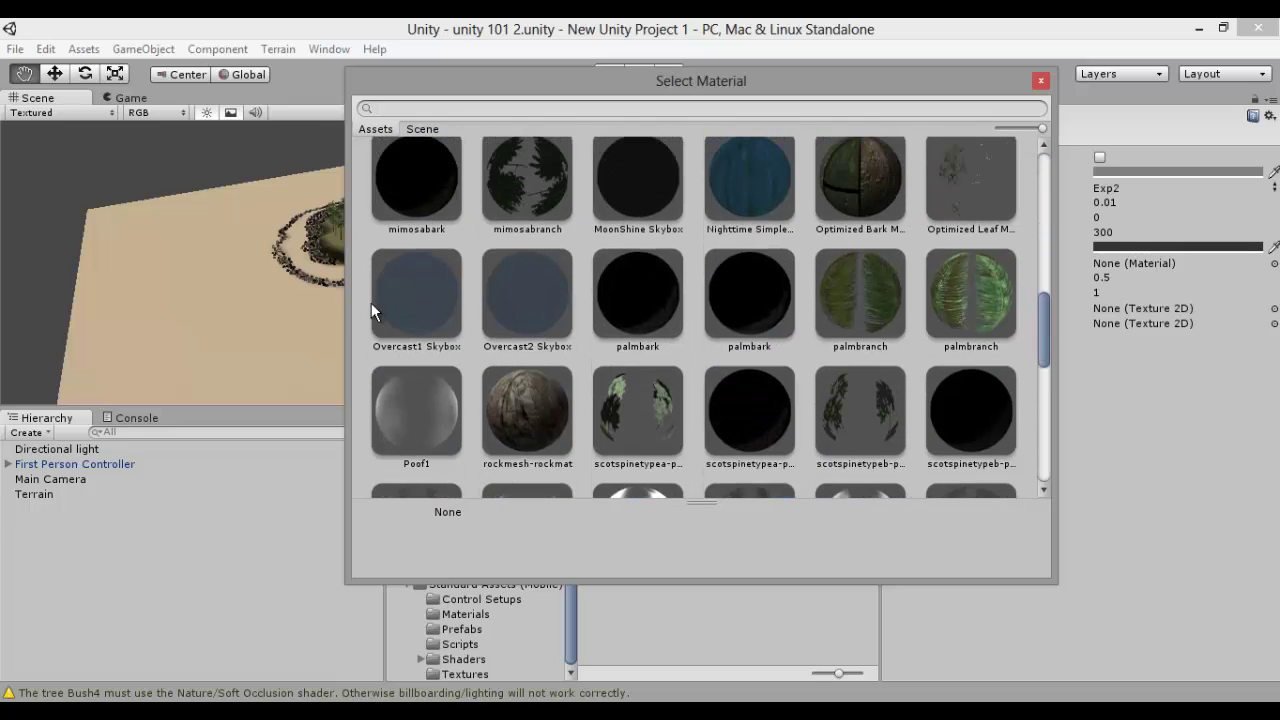
{"action": "left_click", "coordinate": [509, 286]}
{"action": "left_click", "coordinate": [111, 257]}
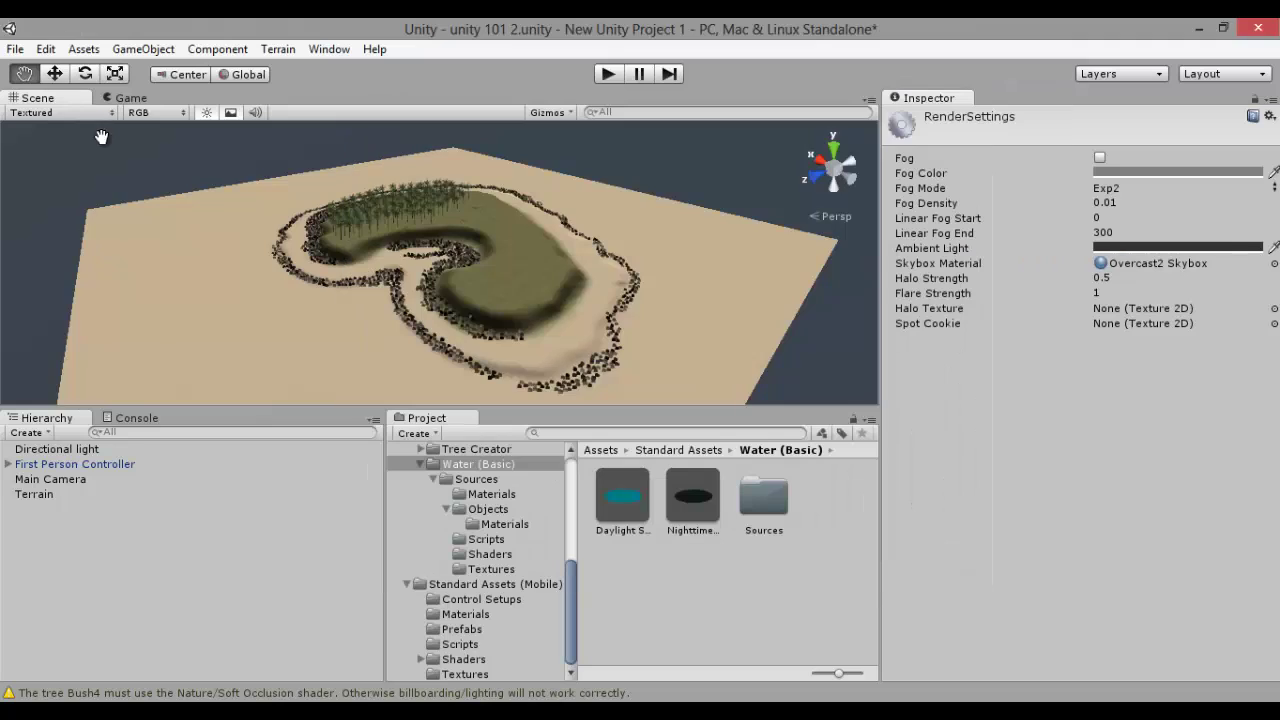
{"action": "right_click_drag", "start_coordinate": [124, 221], "coordinate": [136, 32]}
{"action": "right_click_drag", "start_coordinate": [228, 180], "coordinate": [222, 330]}
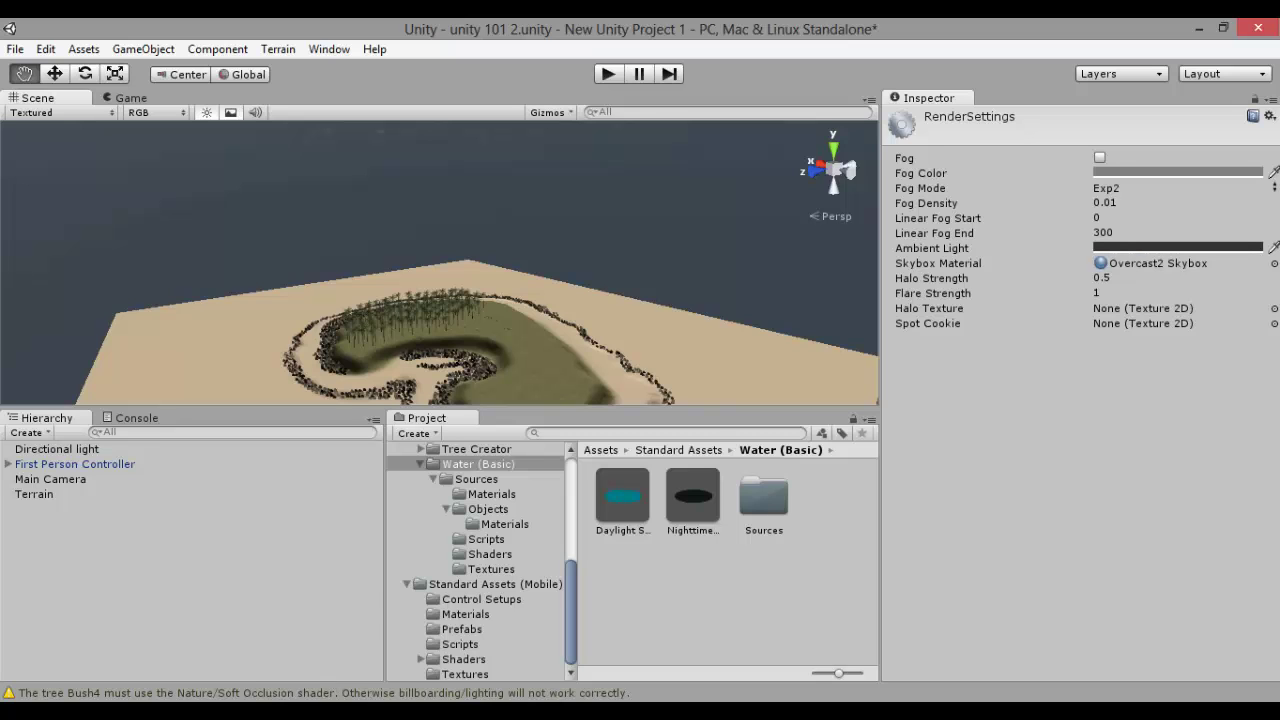
Set the skybox material to Sunny1 Skybox and preview the sky briefly in play mode
{"action": "mouse_move", "coordinate": [333, 712]}
{"action": "left_click", "coordinate": [1274, 263]}
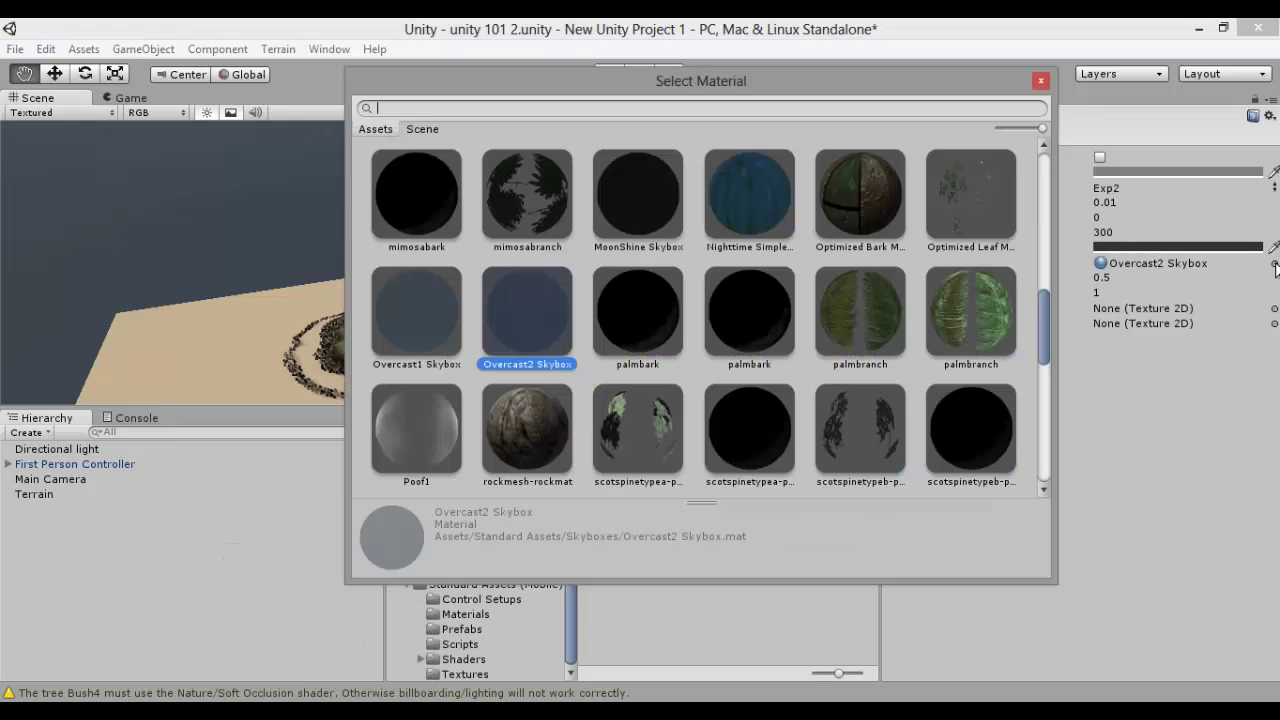
{"action": "left_click_drag", "start_coordinate": [1038, 279], "coordinate": [1032, 398]}
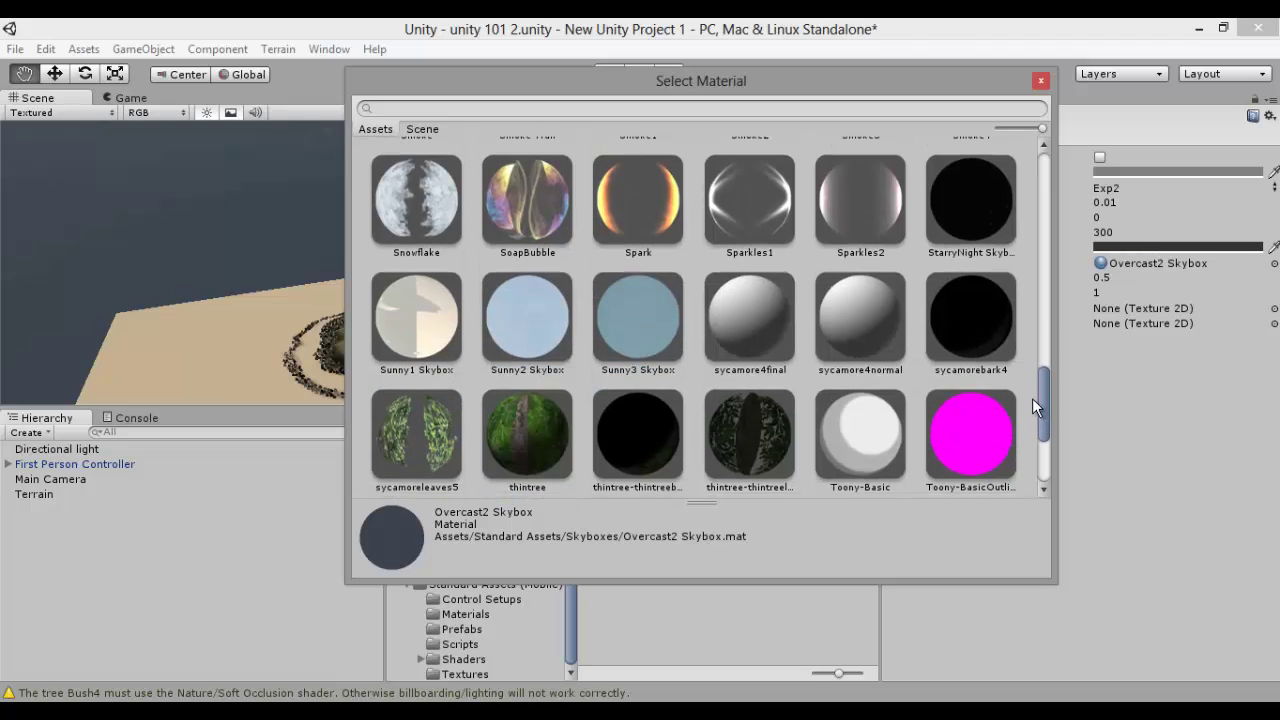
{"action": "left_click", "coordinate": [423, 320]}
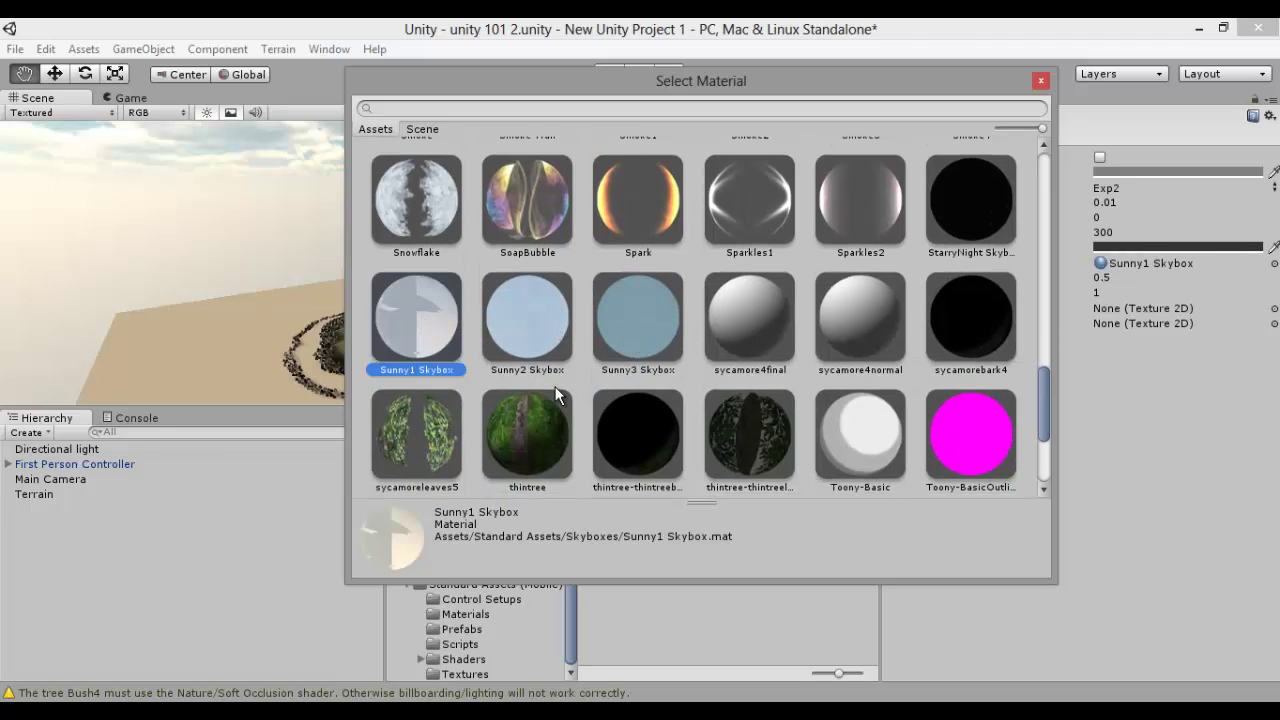
{"action": "left_click", "coordinate": [1043, 83]}
{"action": "right_click_drag", "start_coordinate": [618, 206], "coordinate": [615, 268]}
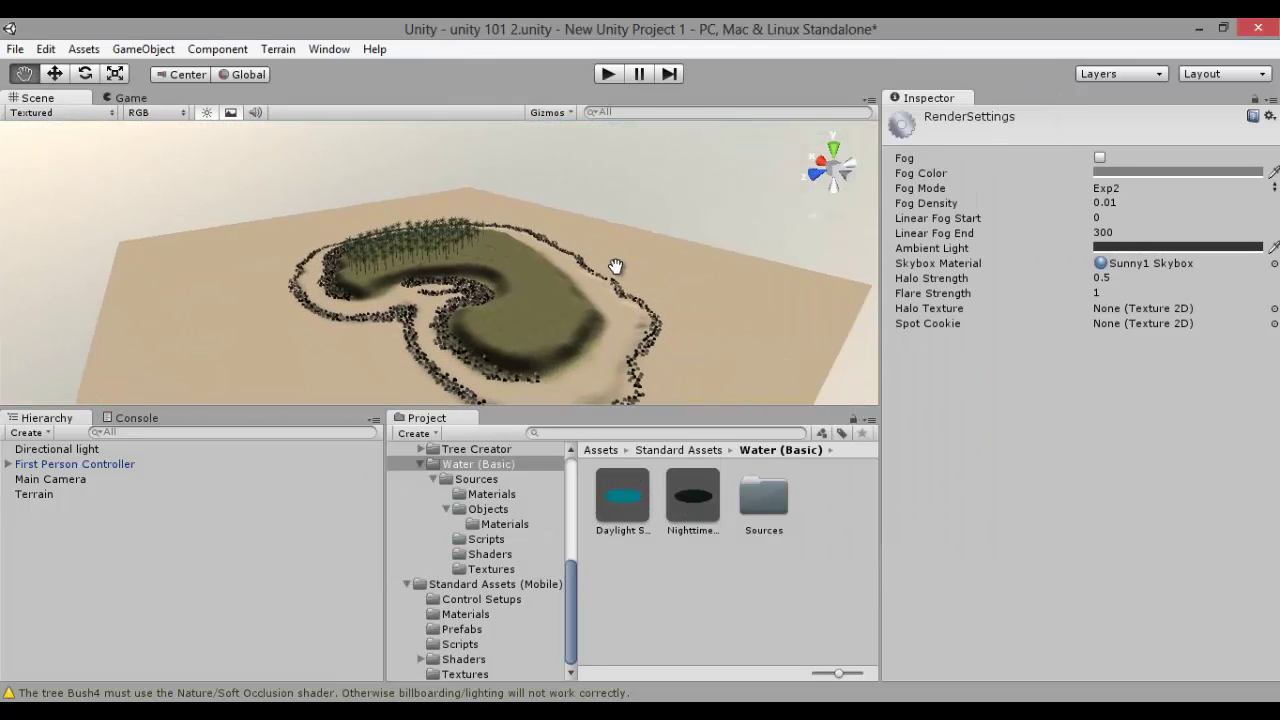
{"action": "left_click", "coordinate": [608, 73]}
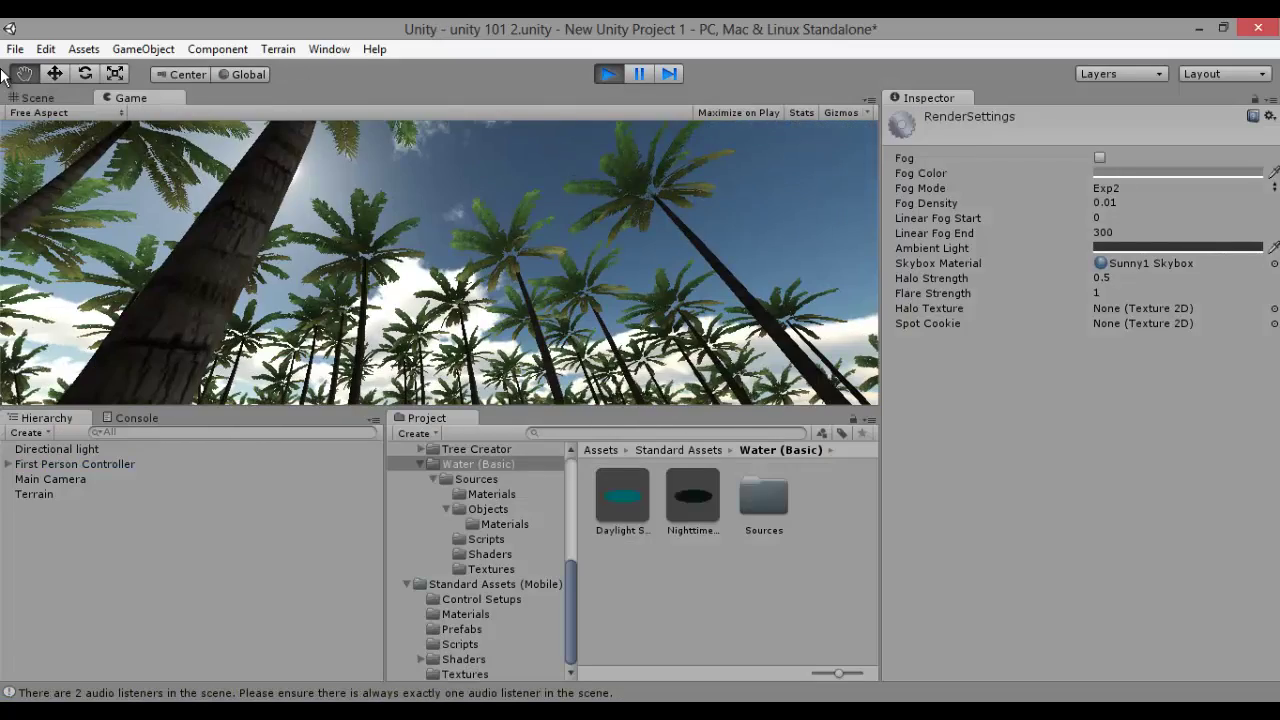
{"action": "left_click", "coordinate": [610, 74]}
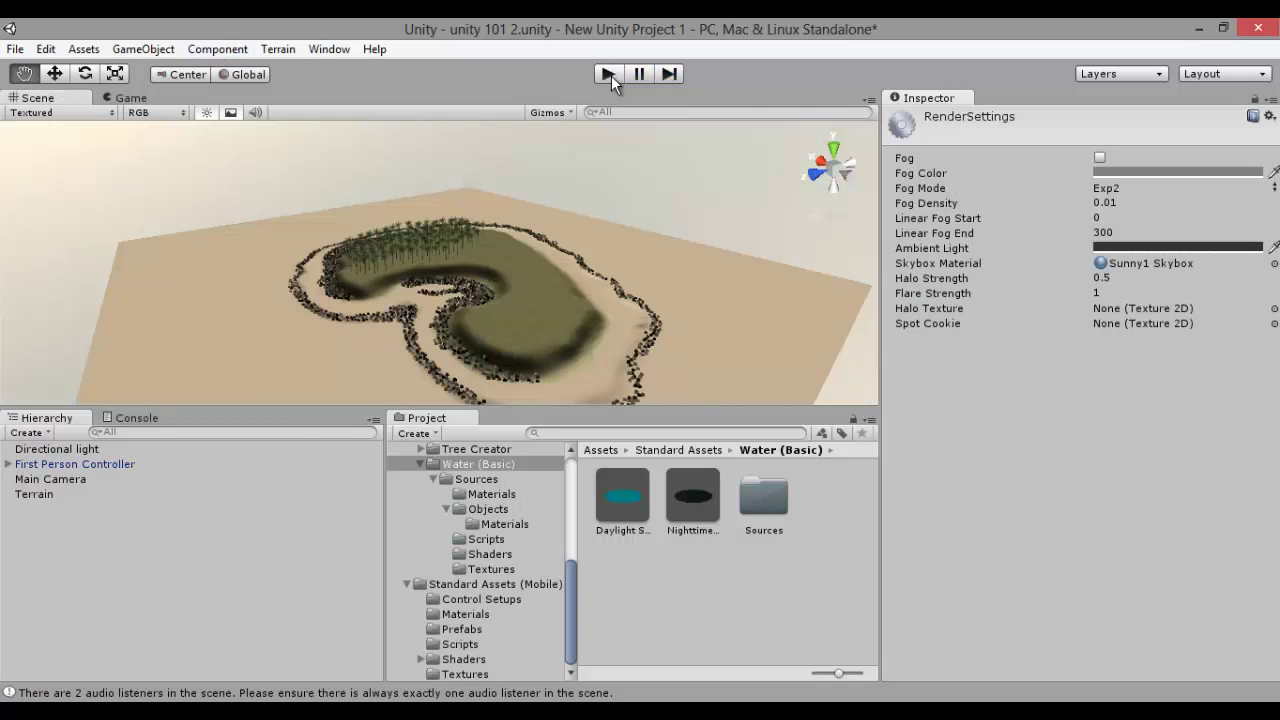
Expand the Skyboxes folder and its Textures subfolder in Standard Assets to examine the available skybox texture sets
{"action": "left_click_drag", "start_coordinate": [570, 578], "coordinate": [572, 506]}
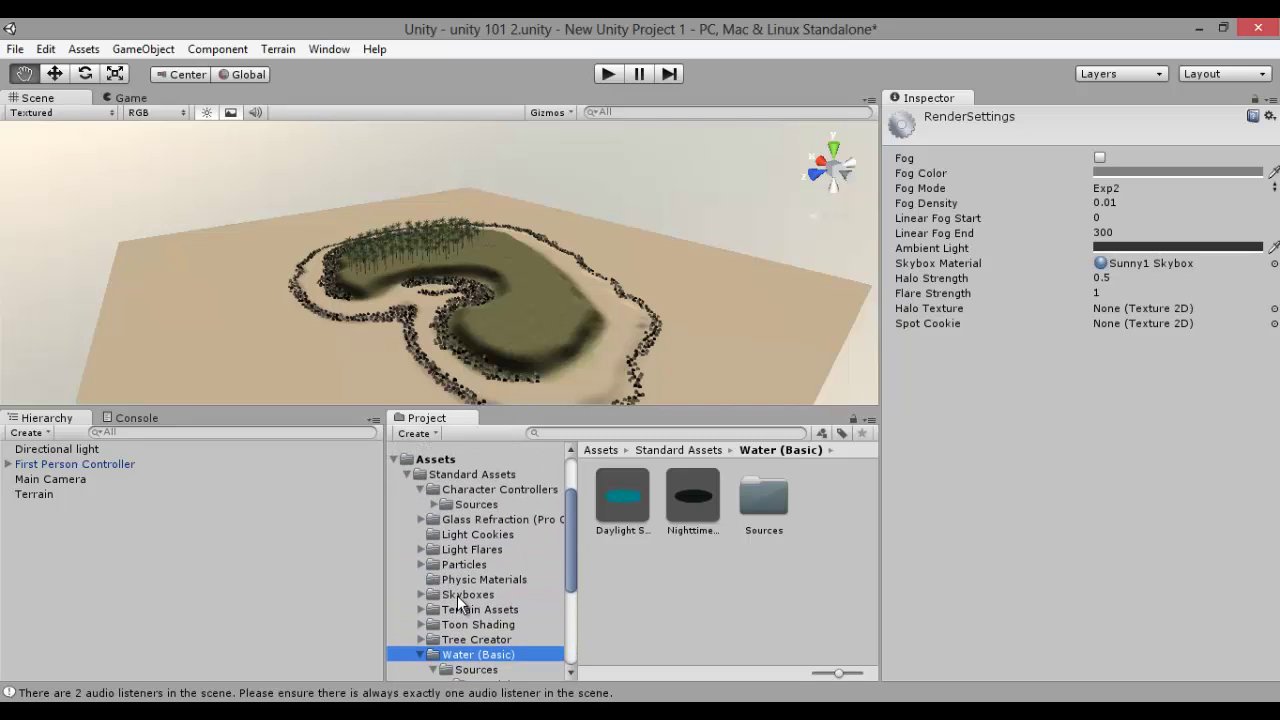
{"action": "left_click", "coordinate": [420, 594]}
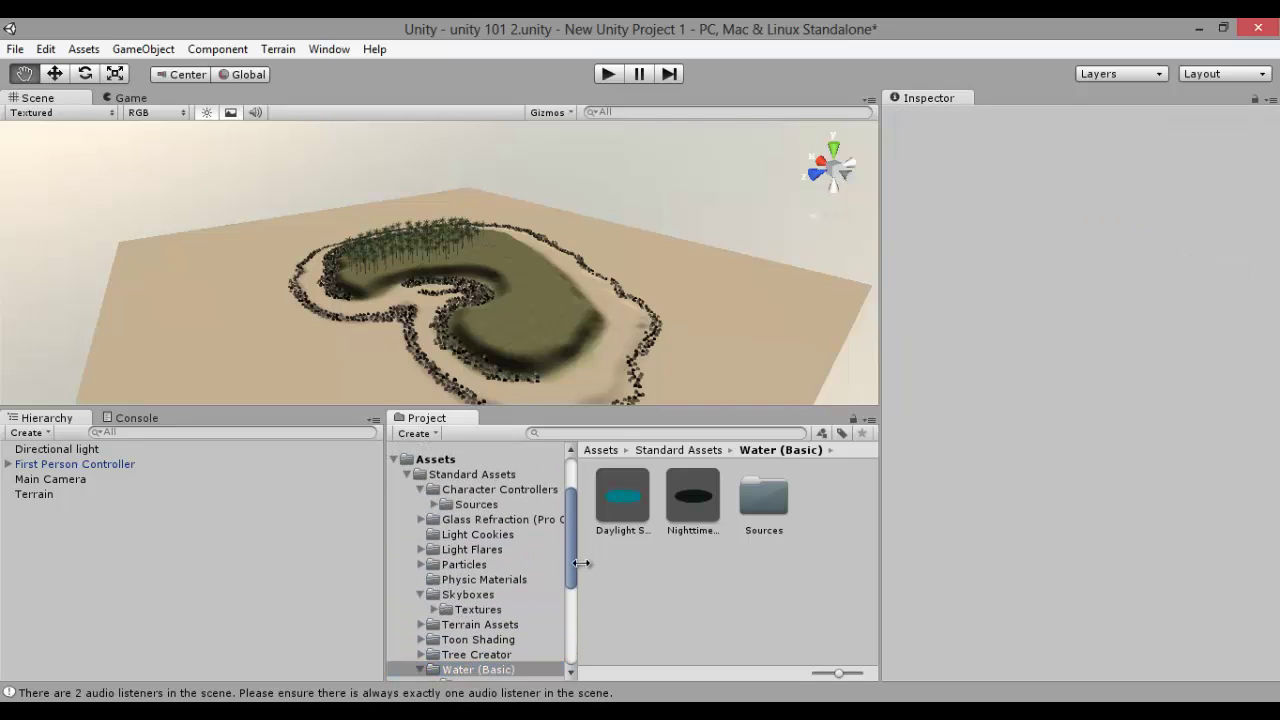
{"action": "left_click_drag", "start_coordinate": [574, 554], "coordinate": [572, 569]}
{"action": "left_click", "coordinate": [434, 568]}
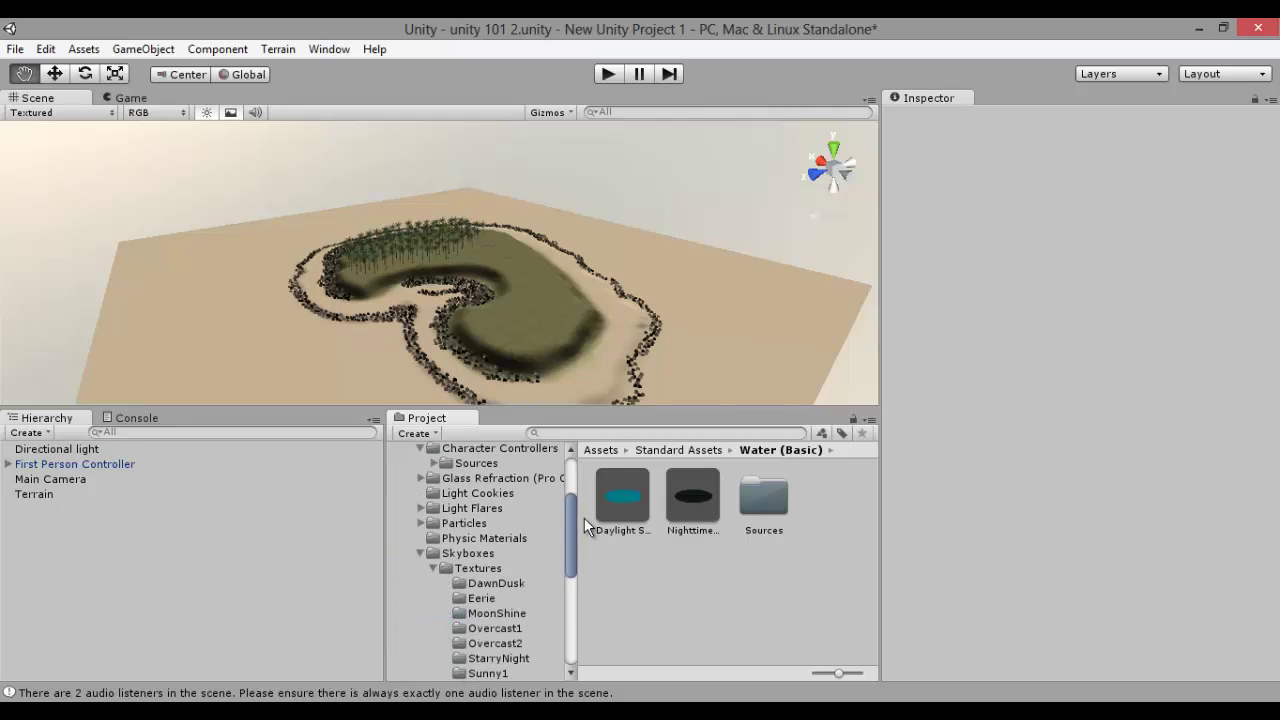
{"action": "scroll", "coordinate": [576, 523], "scroll_direction": "down", "scroll_amount": 2}
{"action": "left_click_drag", "start_coordinate": [571, 535], "coordinate": [571, 525]}
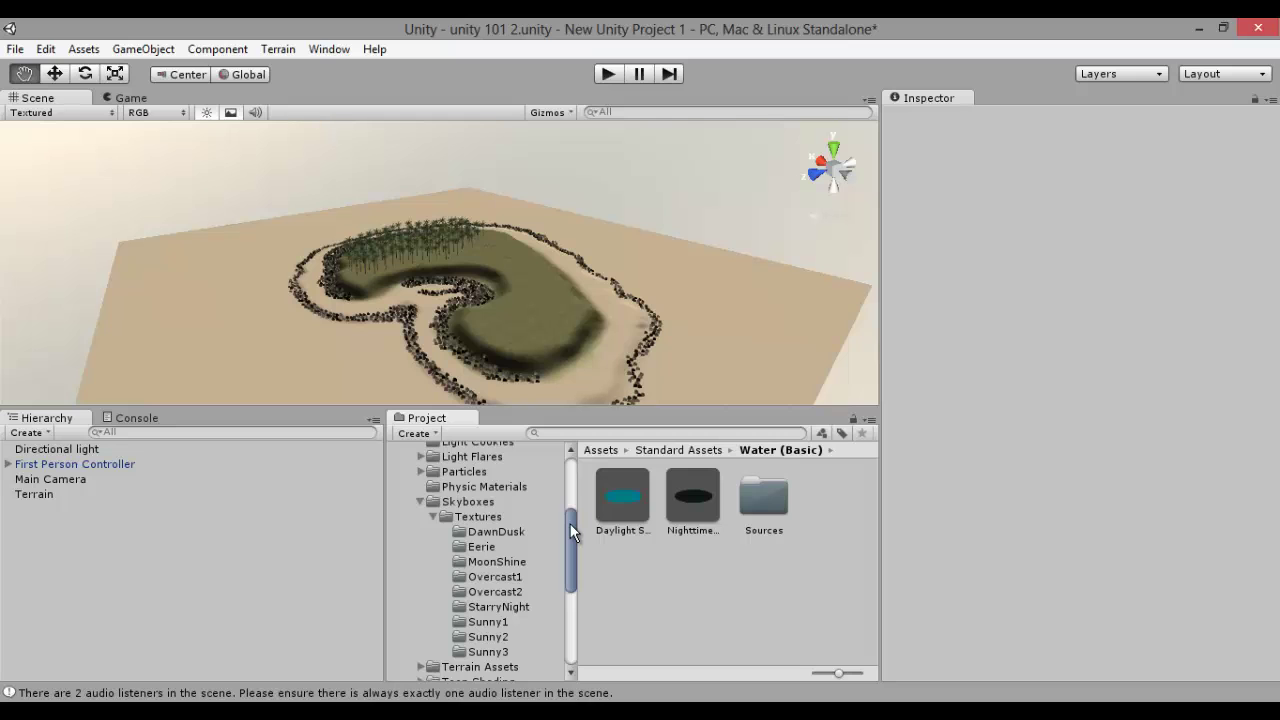
{"action": "left_click_drag", "start_coordinate": [570, 523], "coordinate": [556, 597]}
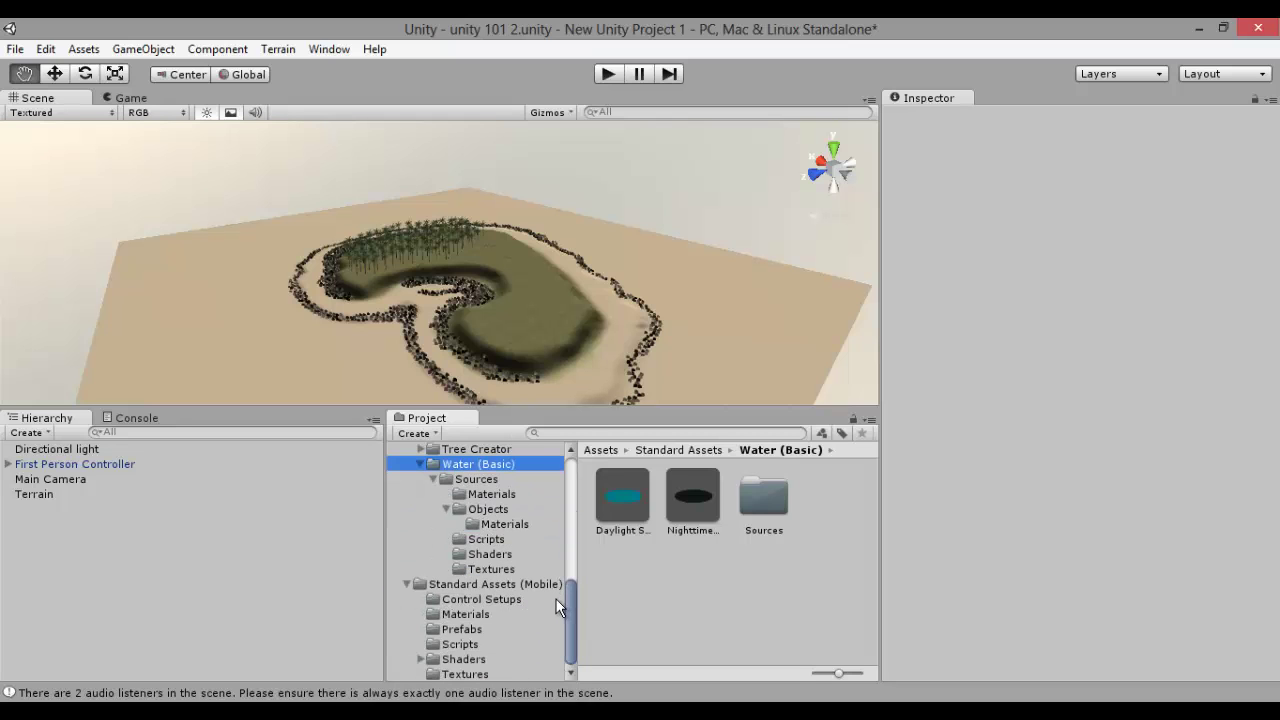
View the terrain under the new sky and look through the asset packages available for import
{"action": "left_click_drag", "start_coordinate": [534, 340], "coordinate": [576, 286], "text": "alt"}
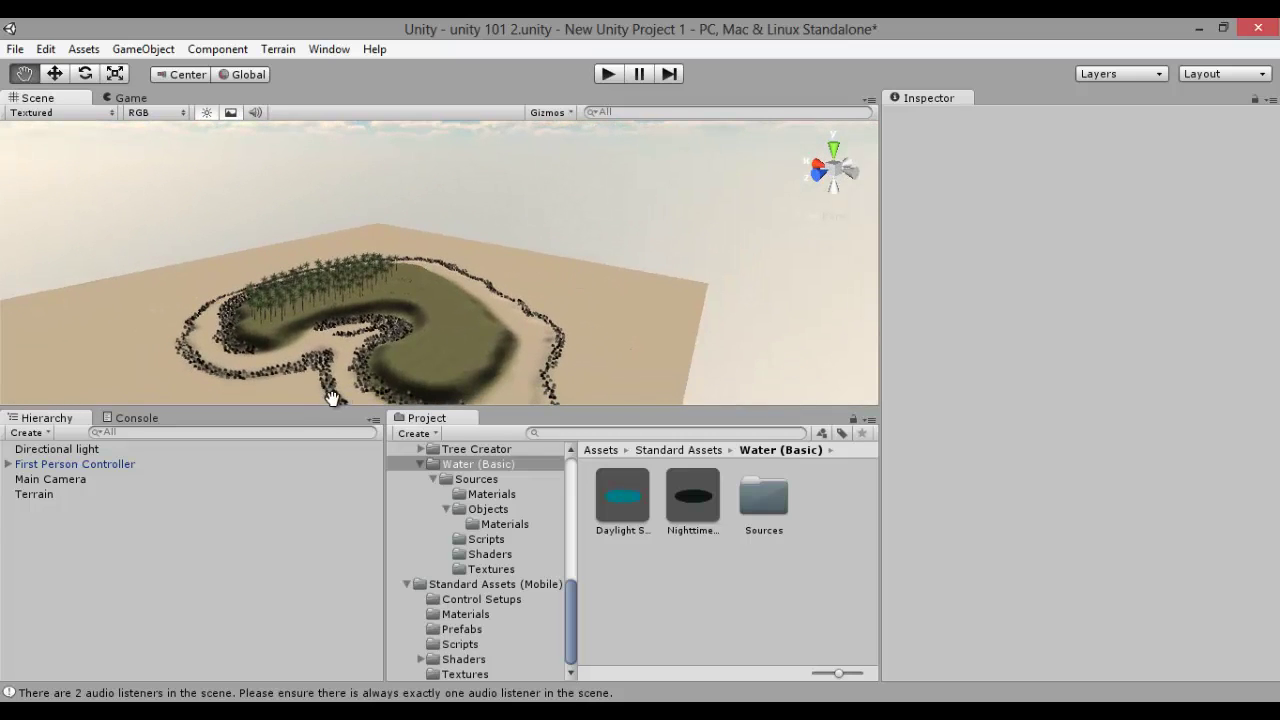
{"action": "right_click_drag", "start_coordinate": [406, 325], "coordinate": [256, 331]}
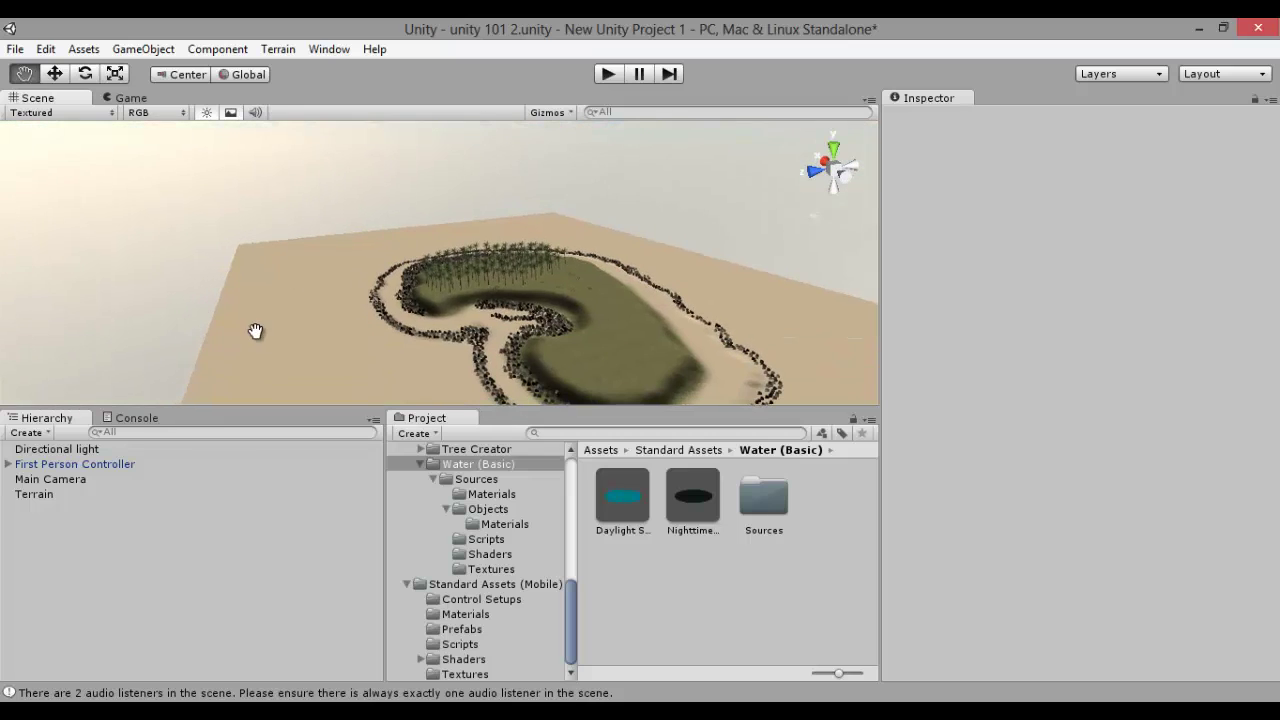
{"action": "right_click_drag", "start_coordinate": [400, 267], "coordinate": [380, 320]}
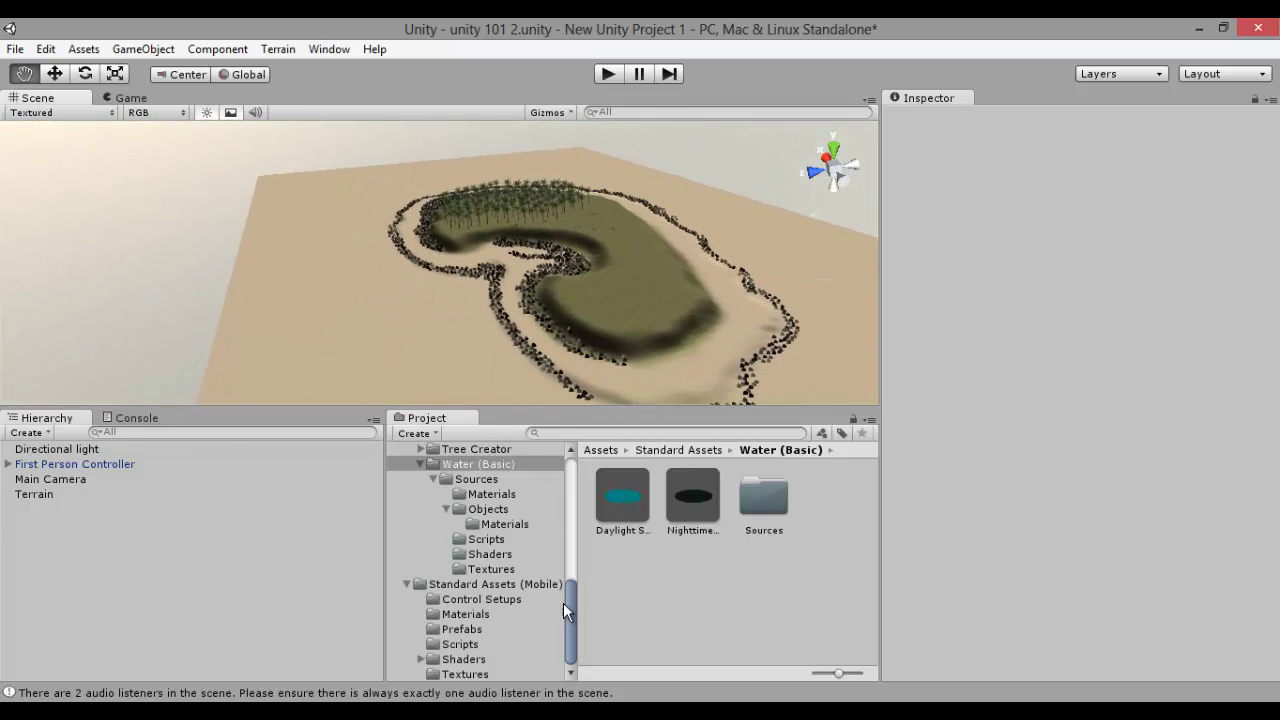
{"action": "left_click", "coordinate": [86, 48]}
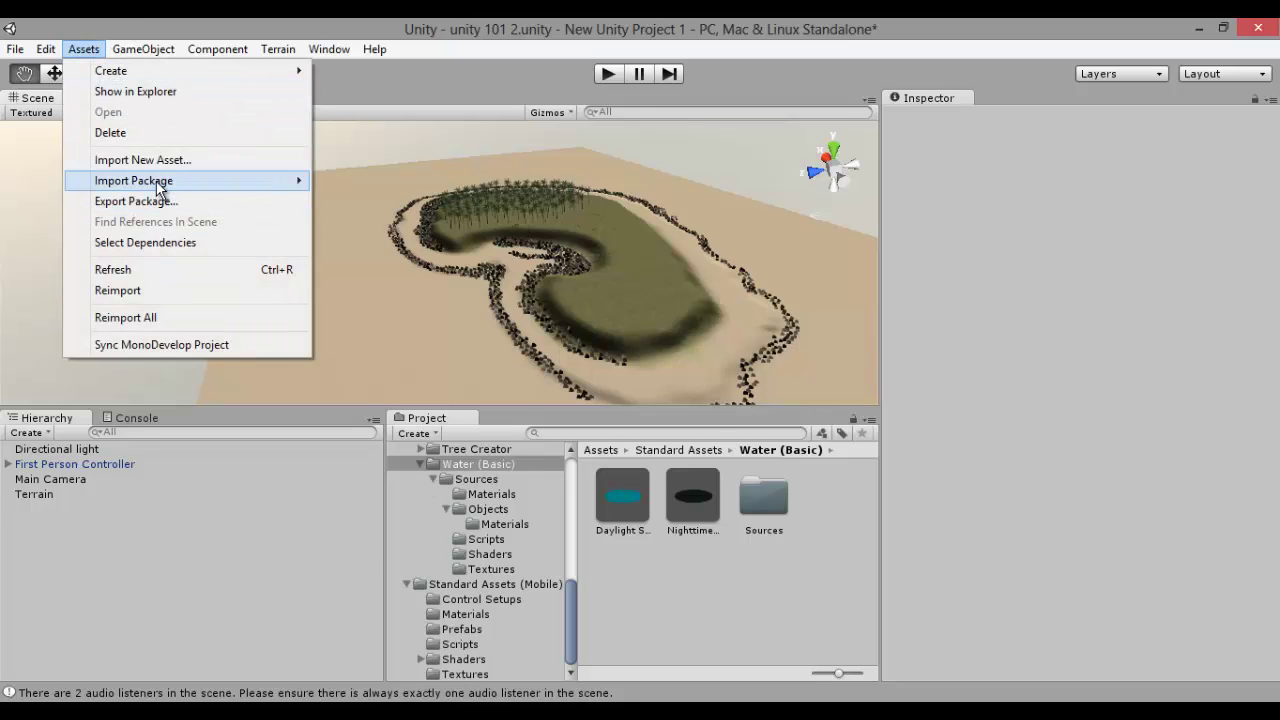
{"action": "mouse_move", "coordinate": [158, 188]}
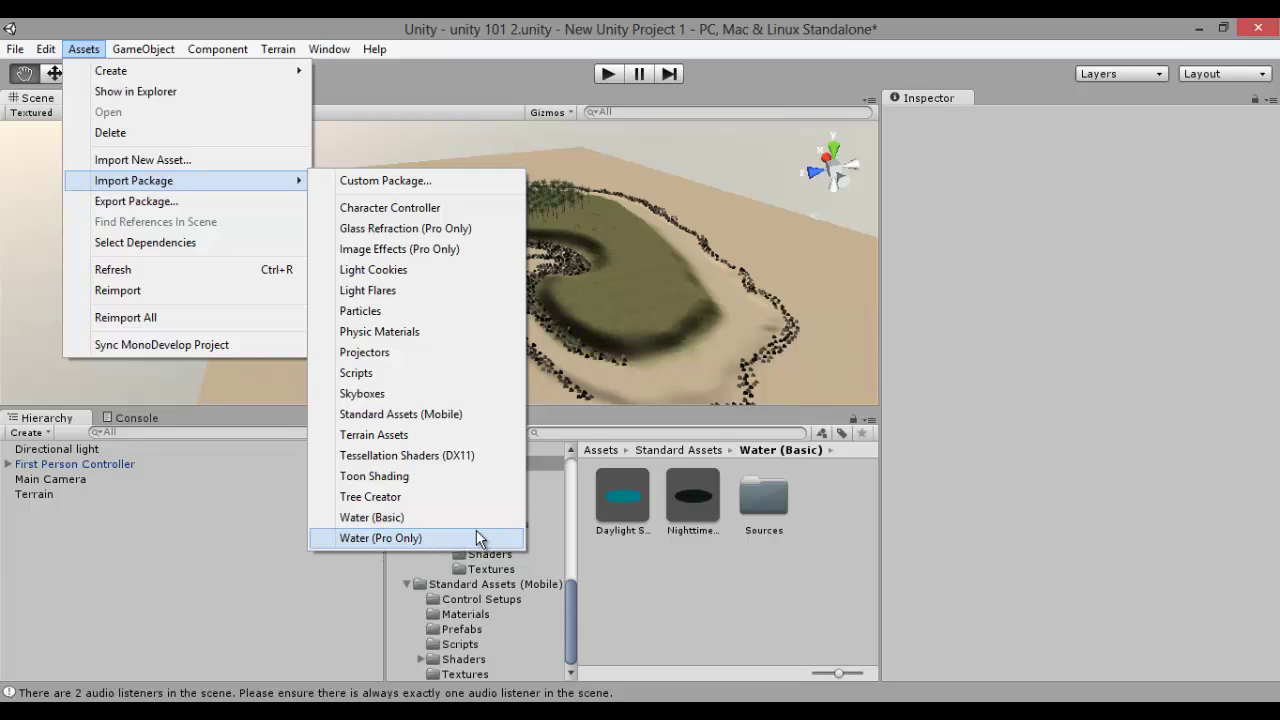
Place the Daylight Simple Water prefab from the Water (Basic) folder on the sand beside the island
{"action": "left_click", "coordinate": [632, 508]}
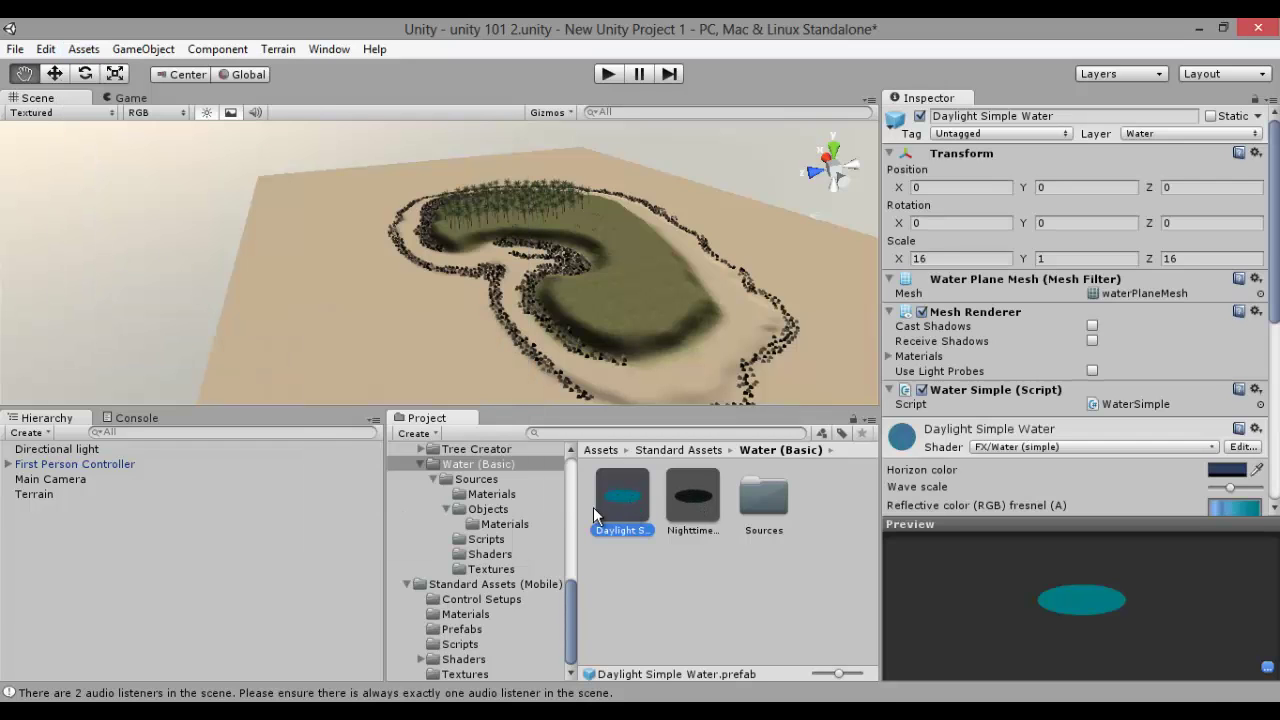
{"action": "left_click_drag", "start_coordinate": [629, 502], "coordinate": [468, 315]}
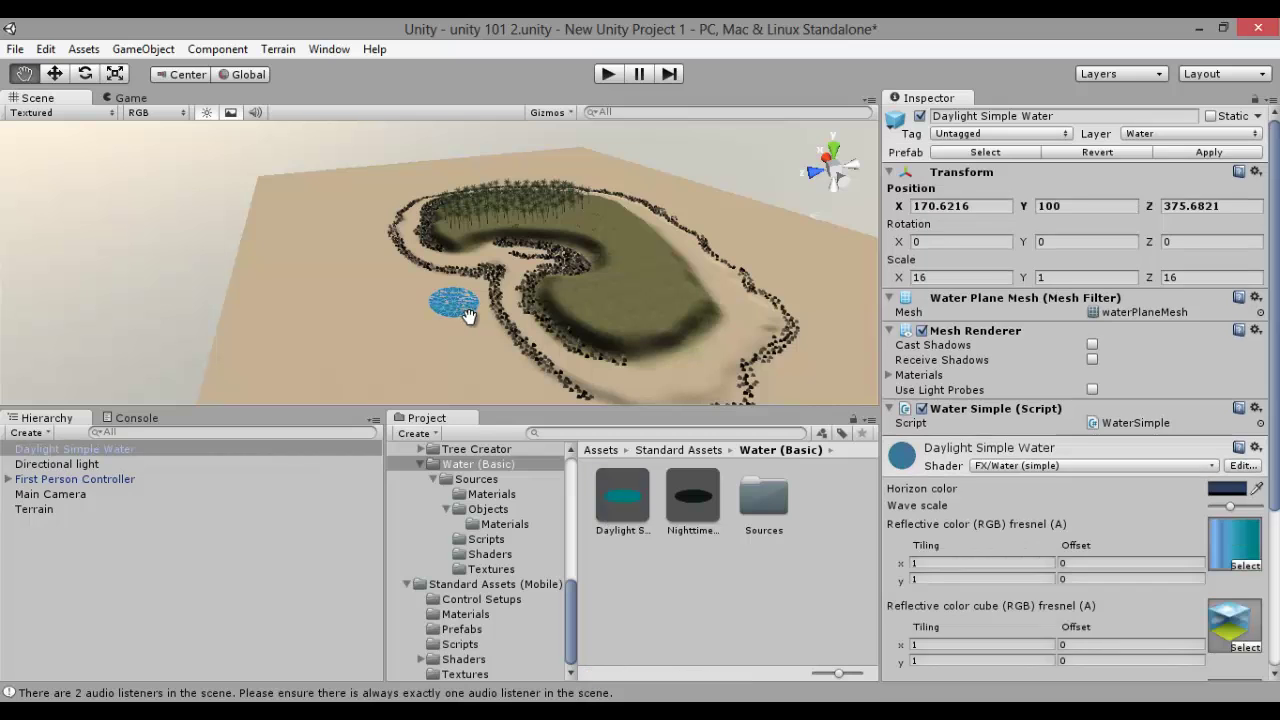
{"action": "scroll", "coordinate": [471, 316], "scroll_direction": "up", "scroll_amount": 8}
{"action": "right_click_drag", "start_coordinate": [471, 316], "coordinate": [584, 350]}
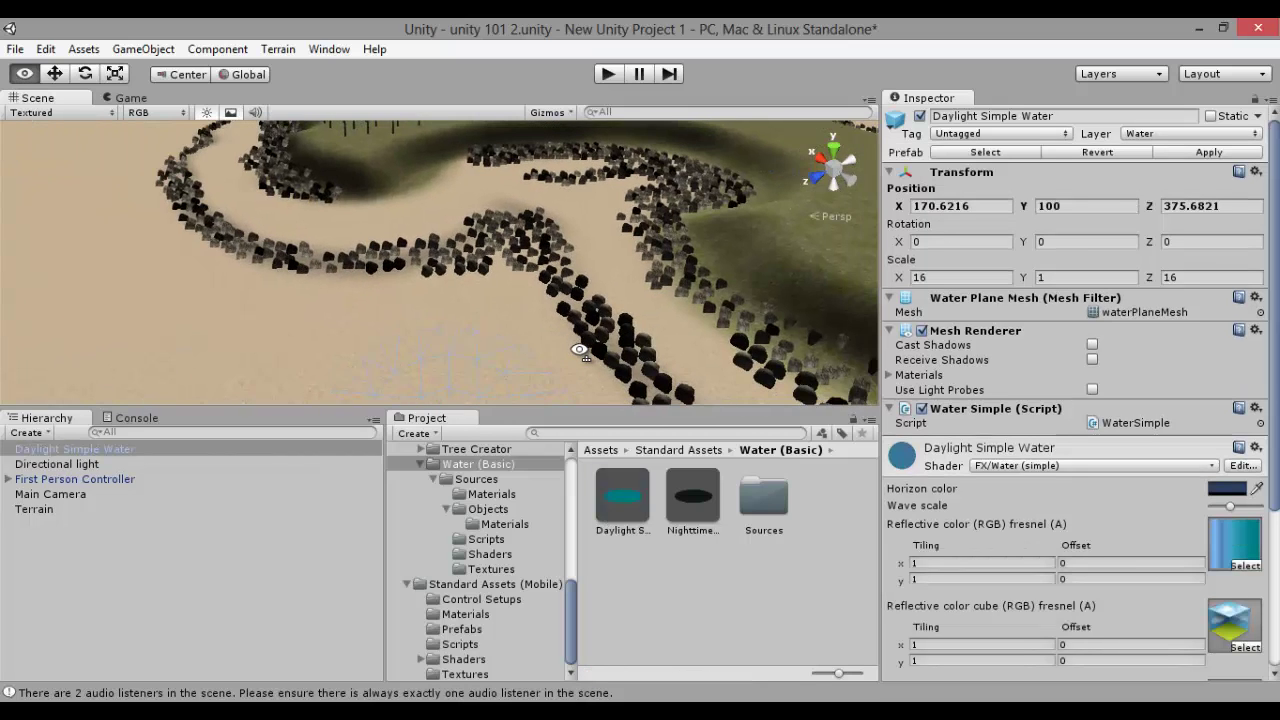
{"action": "right_click_drag", "start_coordinate": [412, 304], "coordinate": [397, 317]}
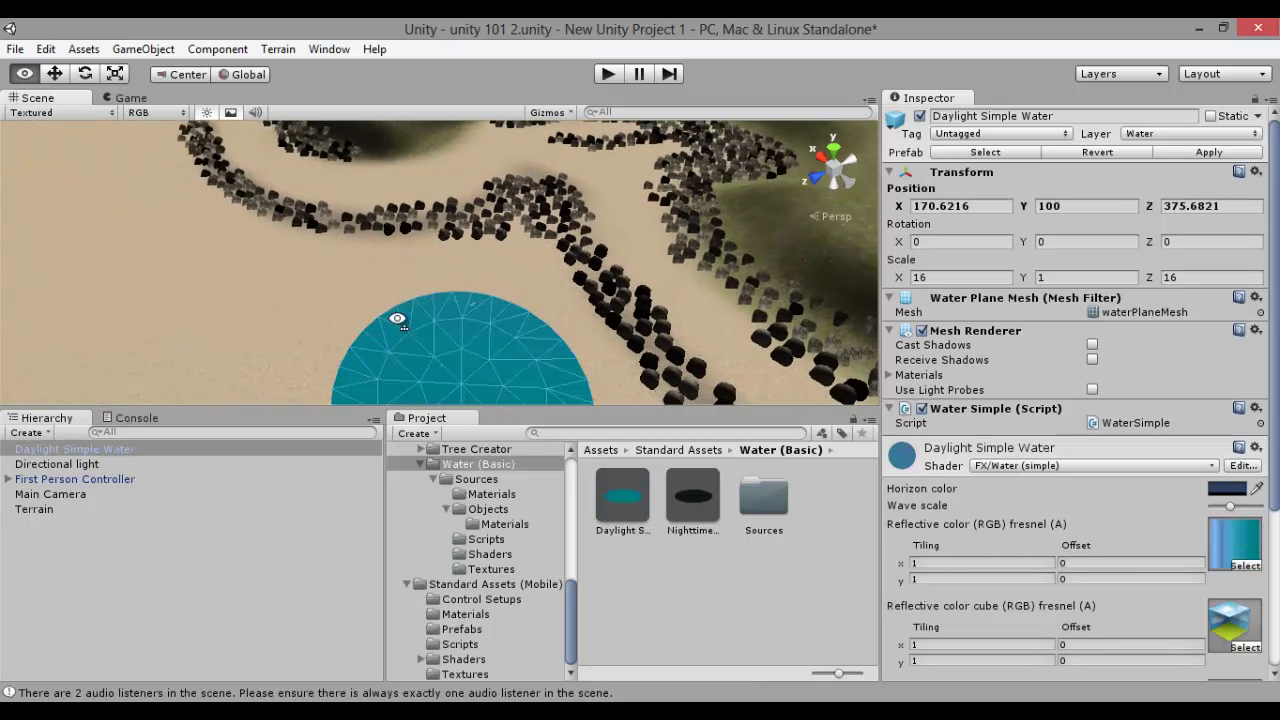
Move the water disc to about Y 101.35 and Z 358.28, and activate the Scale tool
{"action": "left_click", "coordinate": [52, 74]}
{"action": "left_click_drag", "start_coordinate": [465, 342], "coordinate": [463, 335]}
{"action": "right_click_drag", "start_coordinate": [444, 386], "coordinate": [338, 405]}
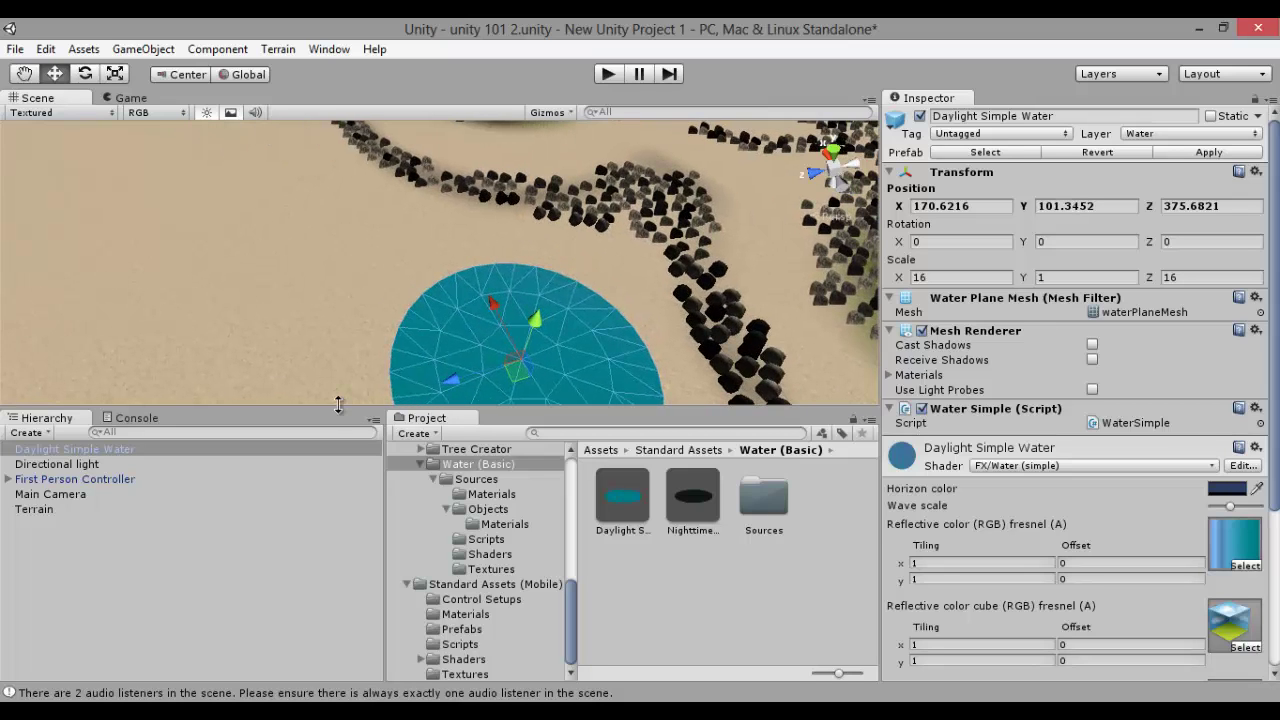
{"action": "left_click_drag", "start_coordinate": [475, 369], "coordinate": [587, 358]}
{"action": "scroll", "coordinate": [588, 358], "scroll_direction": "down", "scroll_amount": 3}
{"action": "scroll", "coordinate": [588, 358], "scroll_direction": "down", "scroll_amount": 10}
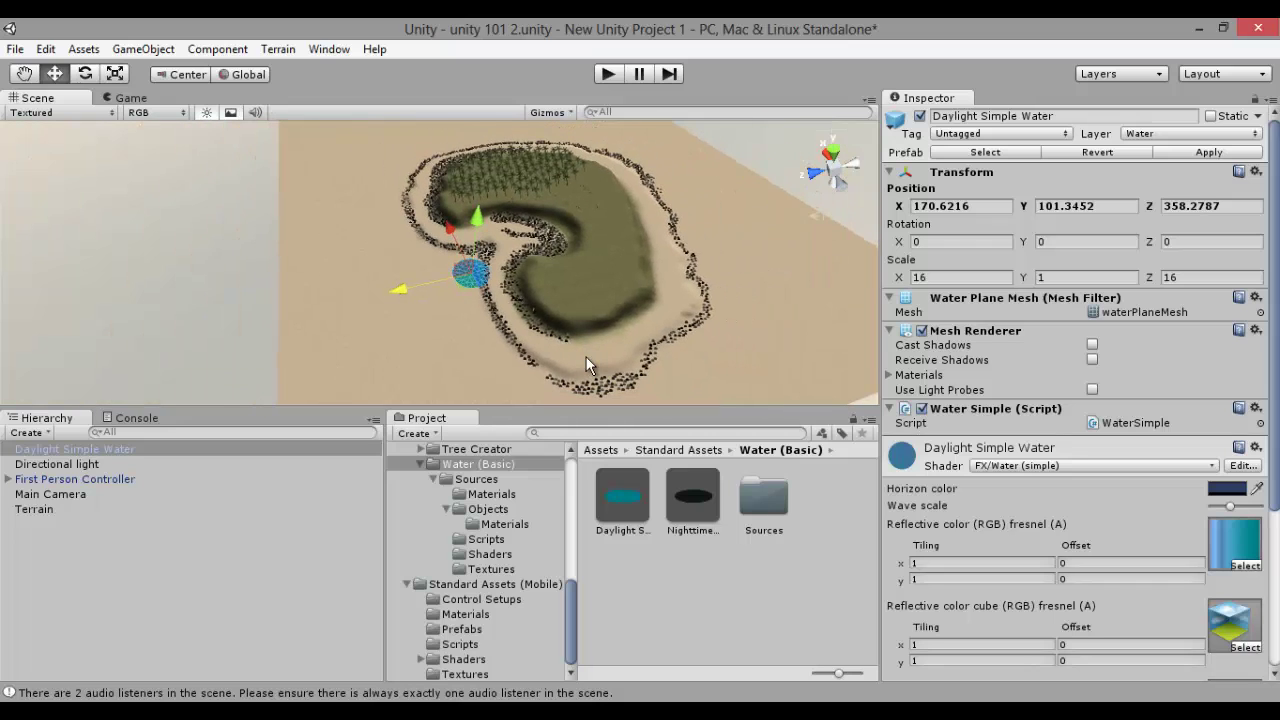
{"action": "right_click_drag", "start_coordinate": [588, 358], "coordinate": [644, 341]}
{"action": "scroll", "coordinate": [644, 341], "scroll_direction": "down", "scroll_amount": 4}
{"action": "key", "text": "r"}
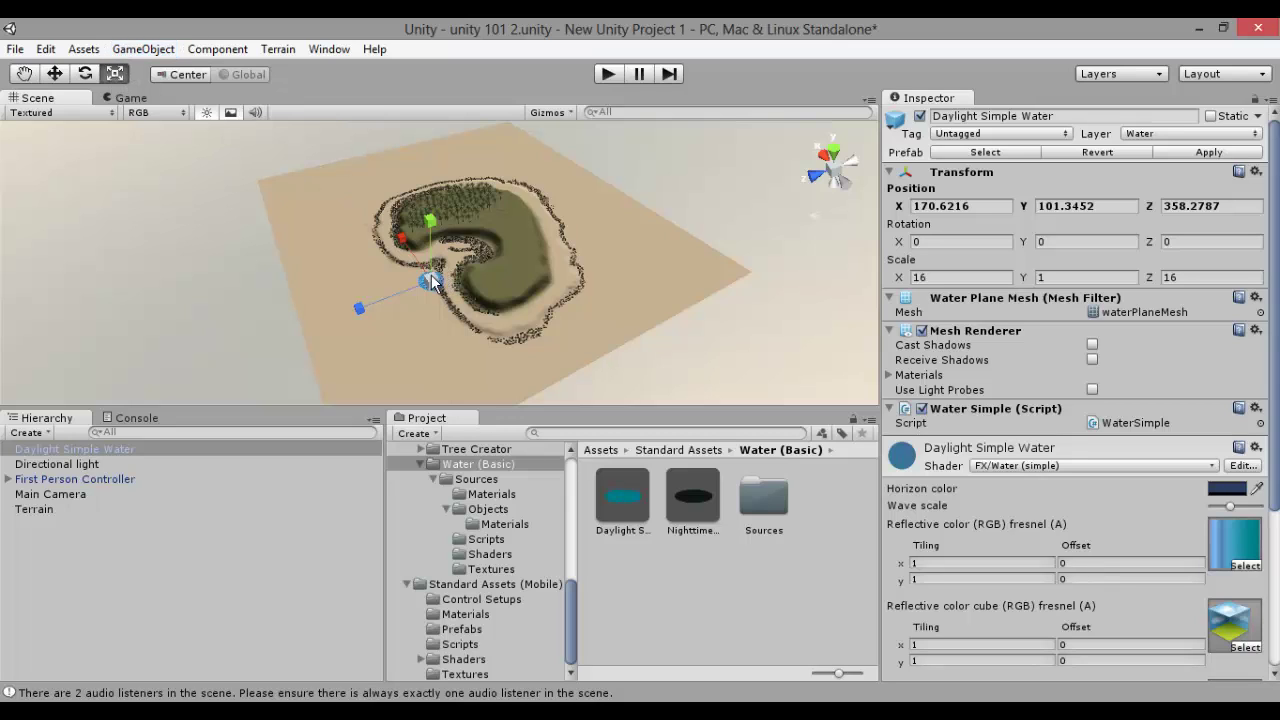
{"action": "mouse_move", "coordinate": [359, 307]}
{"action": "left_mouse_down"}
{"action": "mouse_move", "coordinate": [293, 334]}
{"action": "mouse_move", "coordinate": [379, 294]}
{"action": "left_mouse_up"}
{"action": "key", "text": "ctrl+z"}
{"action": "mouse_move", "coordinate": [402, 238]}
{"action": "left_mouse_down"}
{"action": "mouse_move", "coordinate": [369, 175]}
{"action": "mouse_move", "coordinate": [409, 214]}
{"action": "left_mouse_up"}
{"action": "key", "text": "ctrl+z"}
Scale the water uniformly to about 369.3 × 23.1 × 369.3 and center it around the island at about X 245.7, Z 255.8
{"action": "left_click_drag", "start_coordinate": [432, 284], "coordinate": [1215, 402]}
{"action": "left_click", "coordinate": [52, 71]}
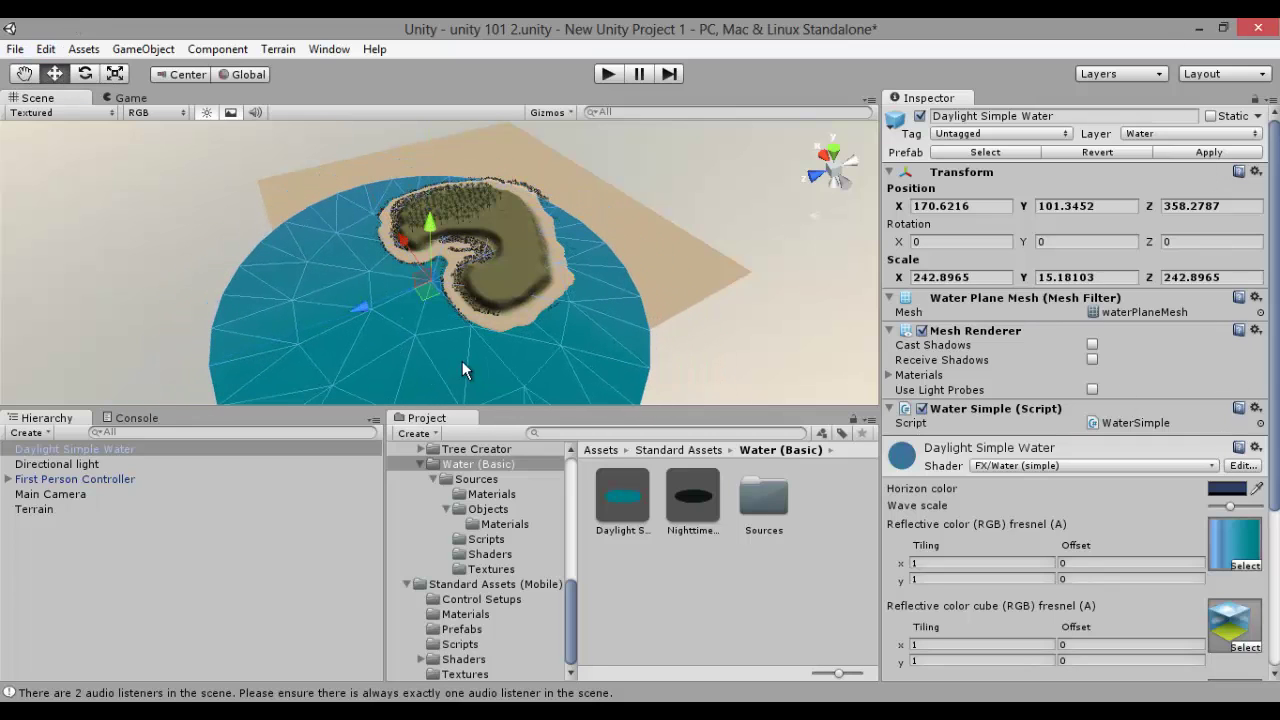
{"action": "left_click_drag", "start_coordinate": [358, 309], "coordinate": [403, 240]}
{"action": "mouse_move", "coordinate": [431, 182]}
{"action": "left_mouse_down"}
{"action": "mouse_move", "coordinate": [440, 194]}
{"action": "mouse_move", "coordinate": [426, 173]}
{"action": "mouse_move", "coordinate": [438, 181]}
{"action": "left_mouse_up"}
{"action": "key", "text": "r"}
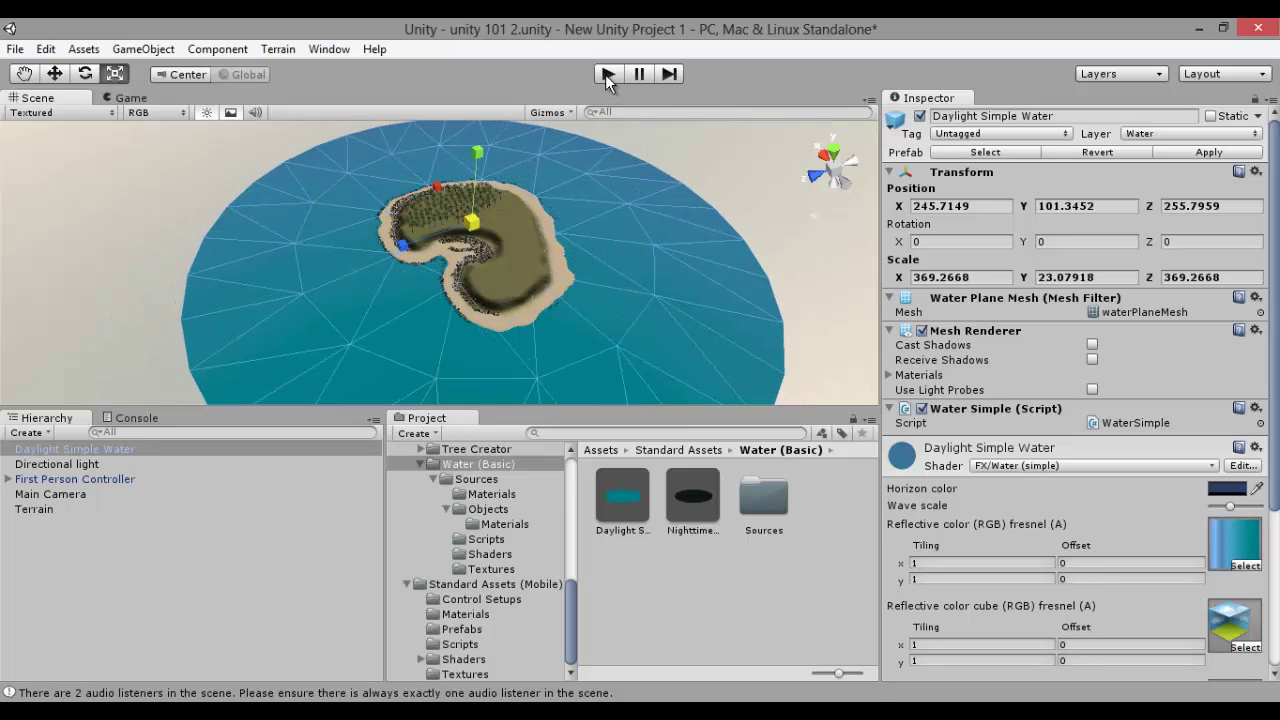
Run the game and walk from the grassy hill over the rocks and sand toward the water inlet
{"action": "left_click", "coordinate": [607, 74]}
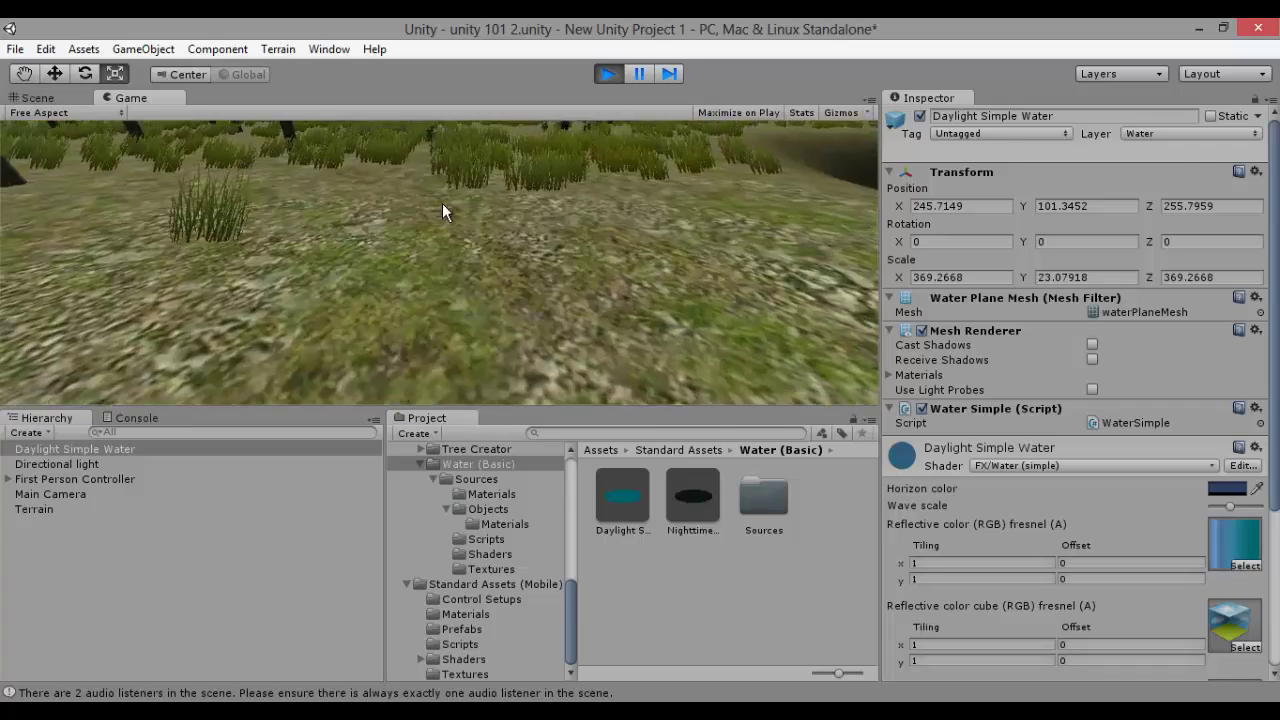
{"action": "key", "text": "w"}
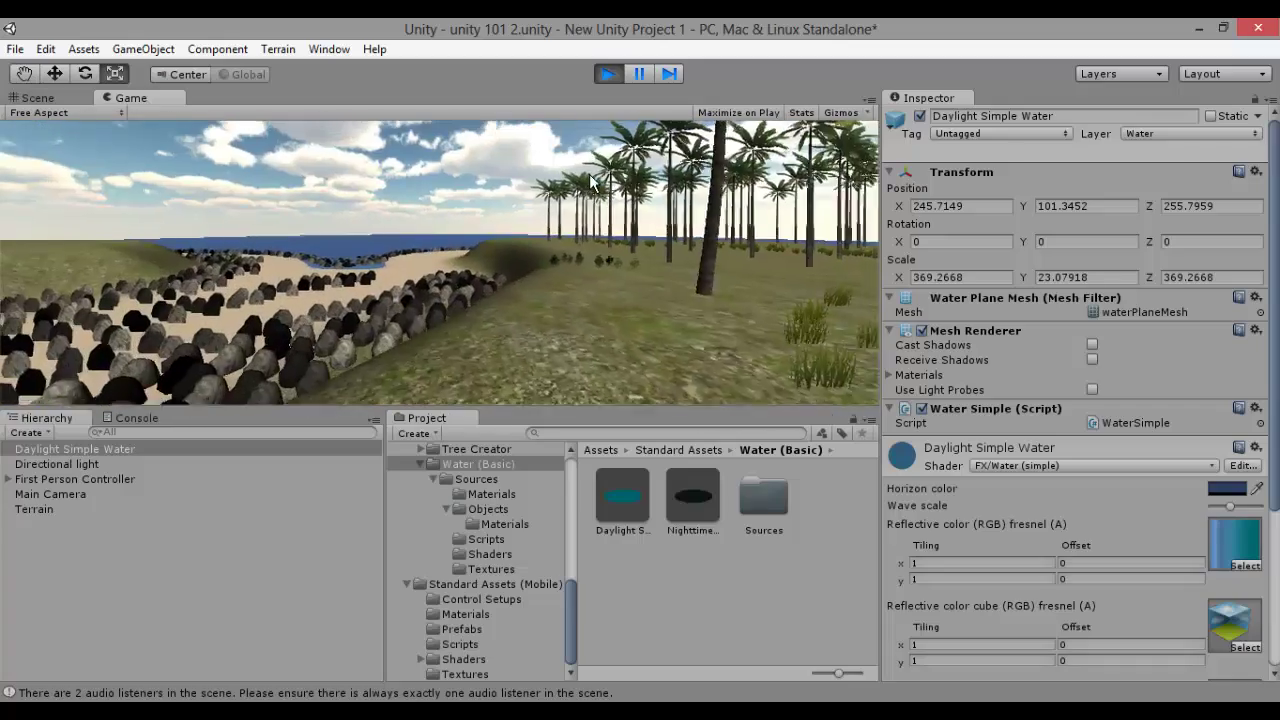
{"action": "key", "text": "w"}
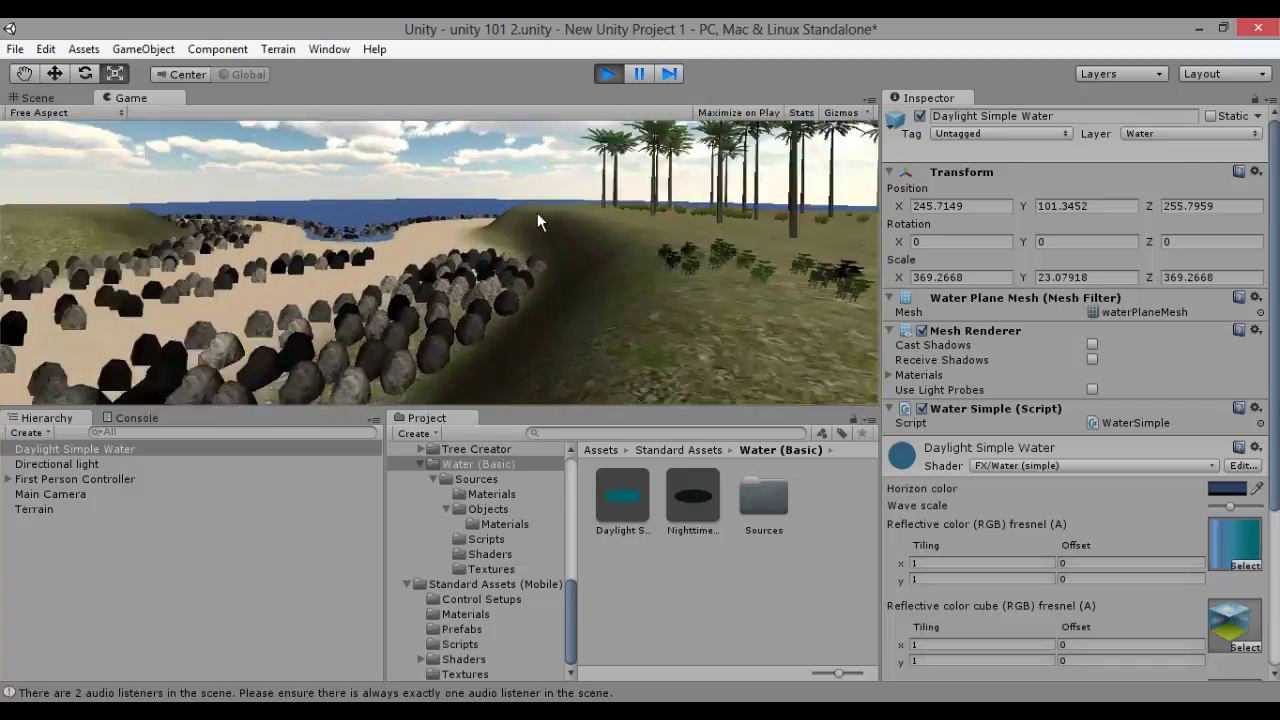
{"action": "key", "text": "w"}
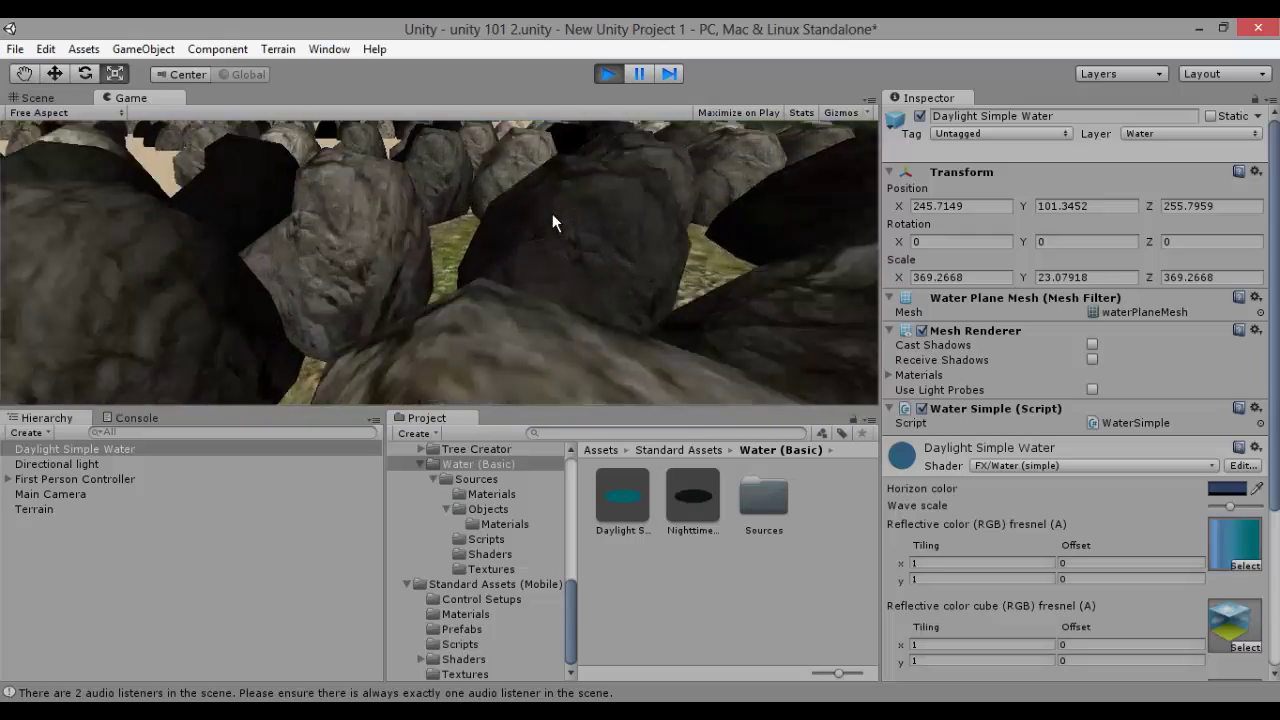
{"action": "key", "text": "w"}
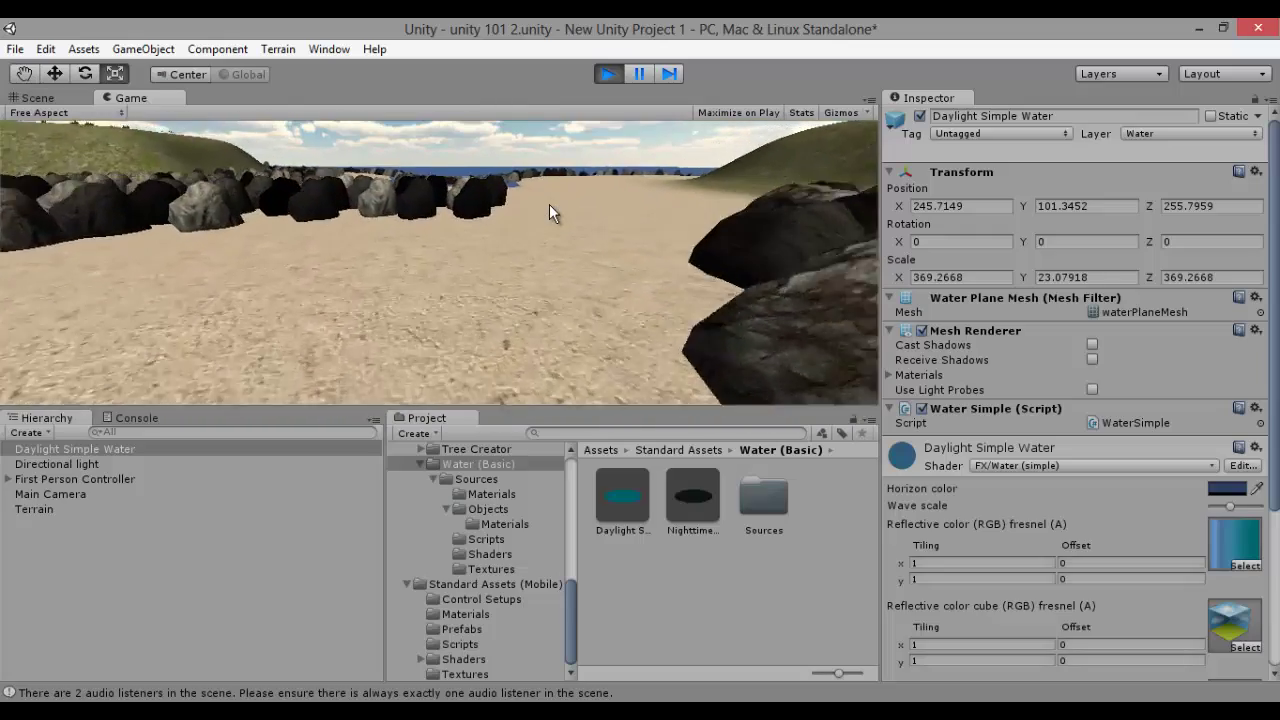
{"action": "key", "text": "w"}
{"action": "key", "text": "space"}
{"action": "key", "text": "space"}
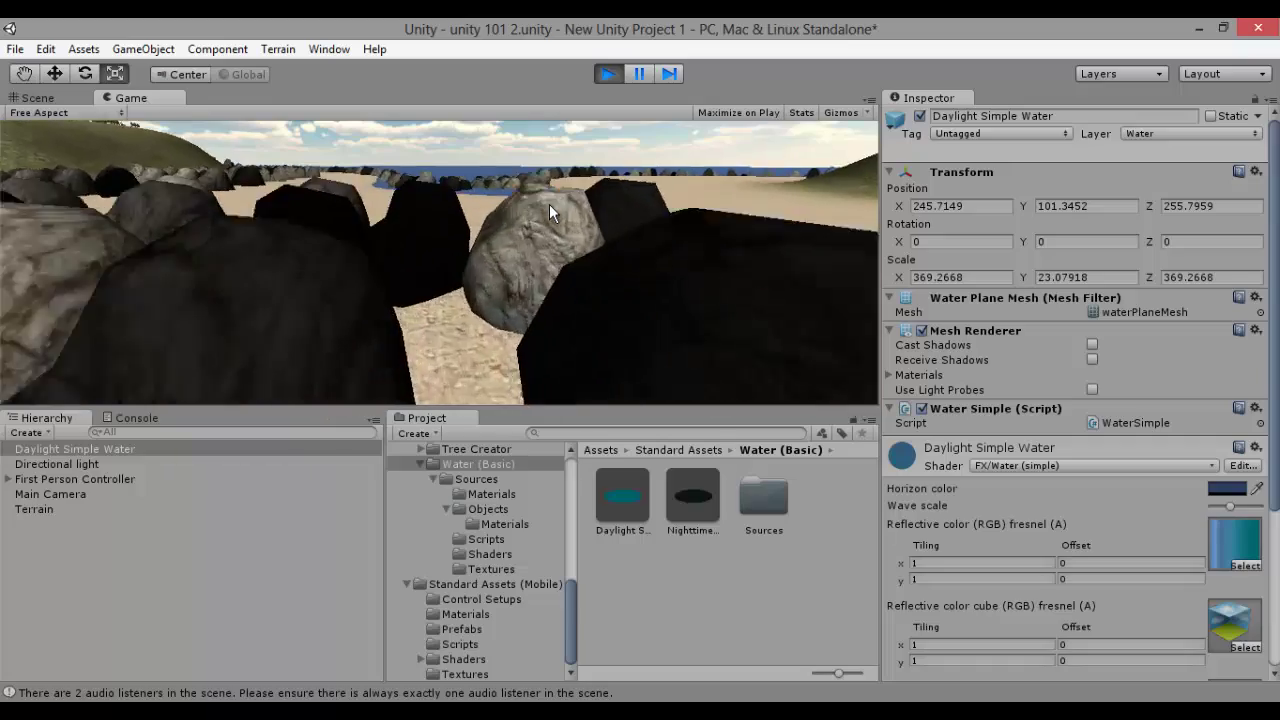
{"action": "key", "text": "w"}
{"action": "key", "text": "space"}
{"action": "key", "text": "space"}
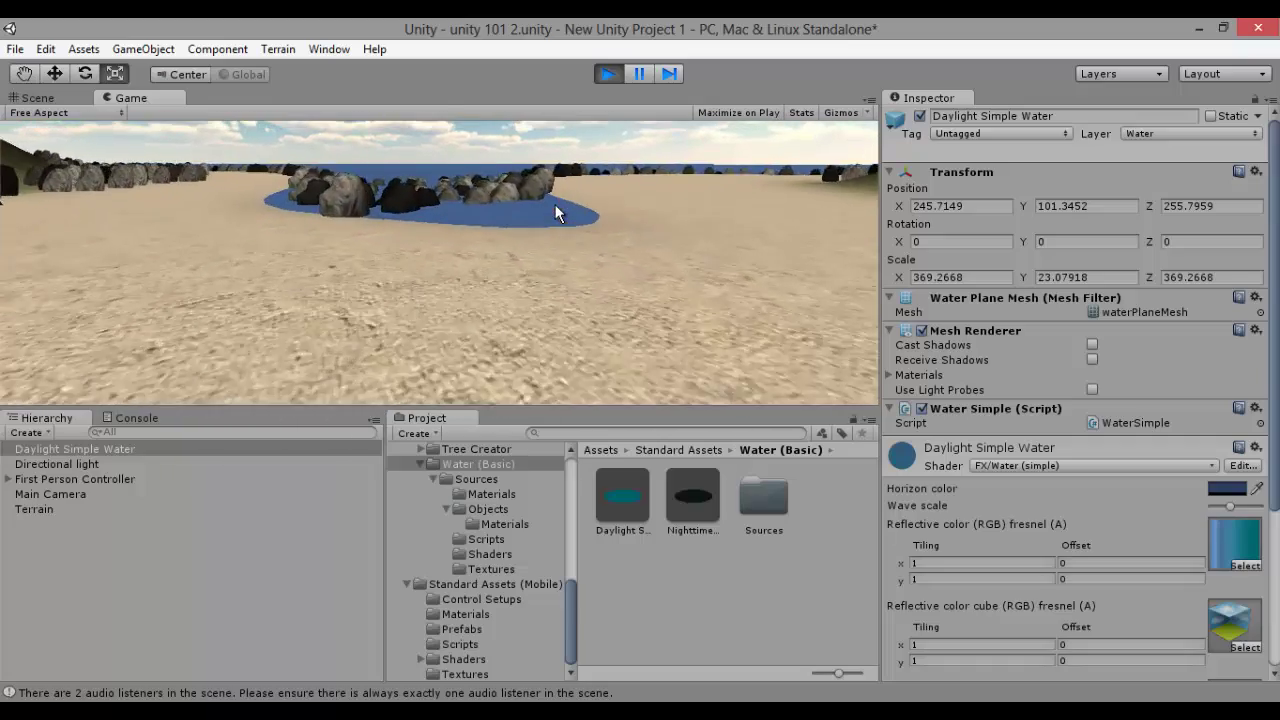
Walk along the rocky shoreline in play mode to examine how the water meets the sand and rocks
{"action": "key", "text": "w"}
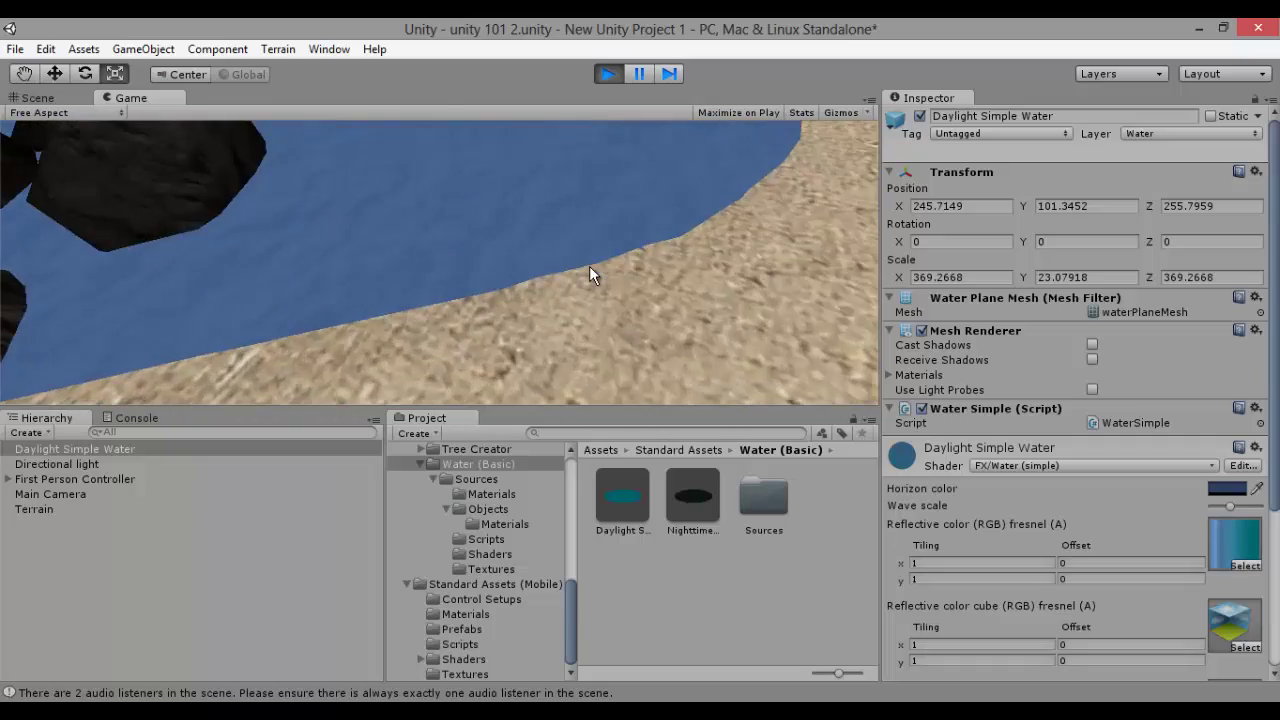
{"action": "key", "text": "w"}
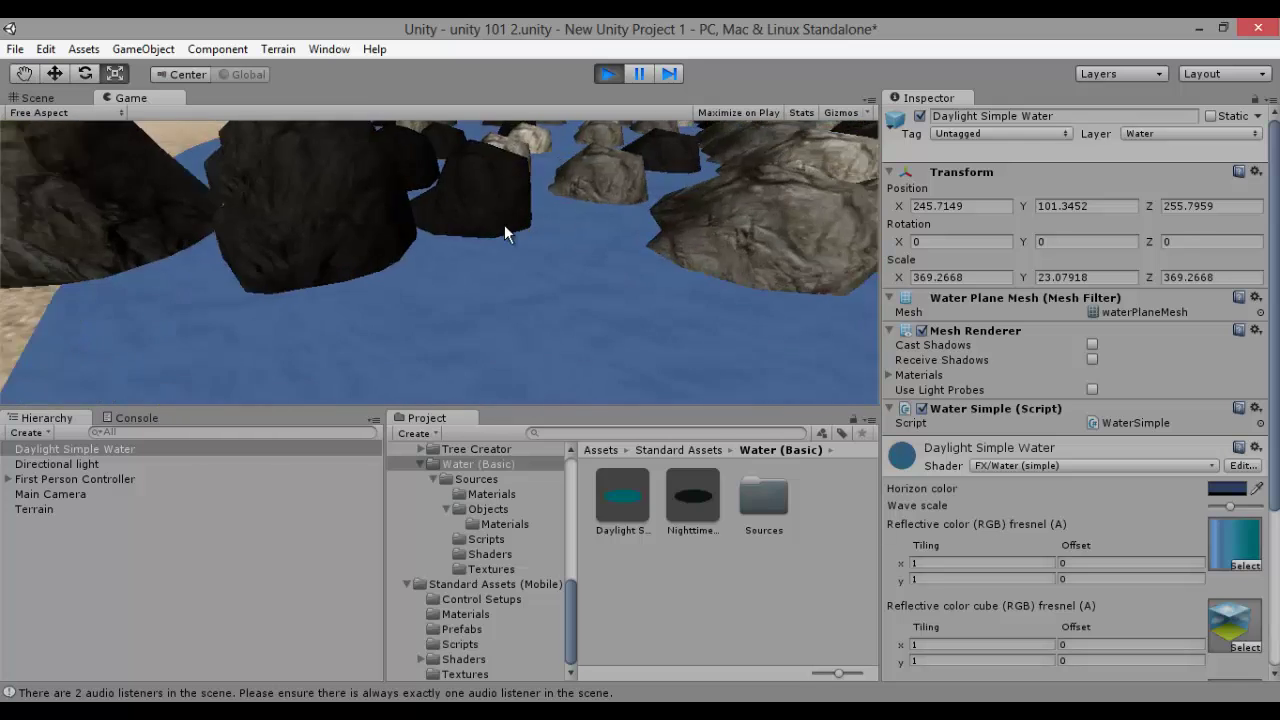
{"action": "key", "text": "w"}
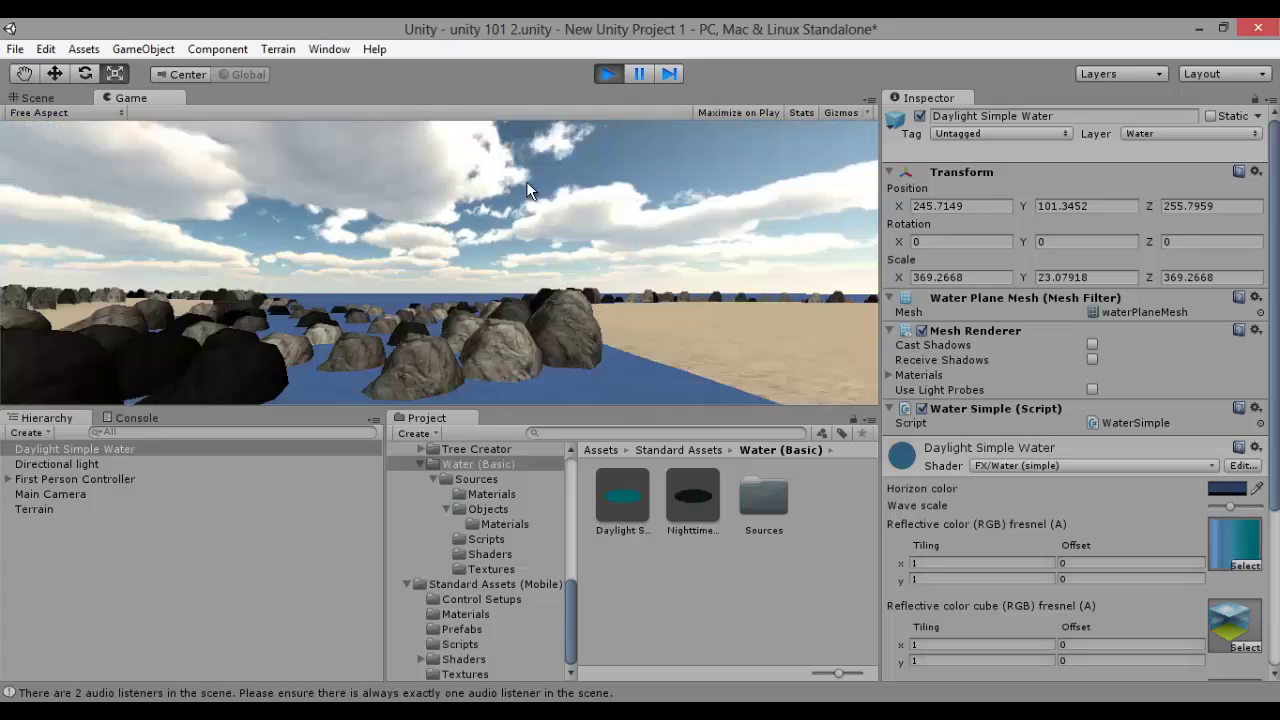
{"action": "key", "text": "w"}
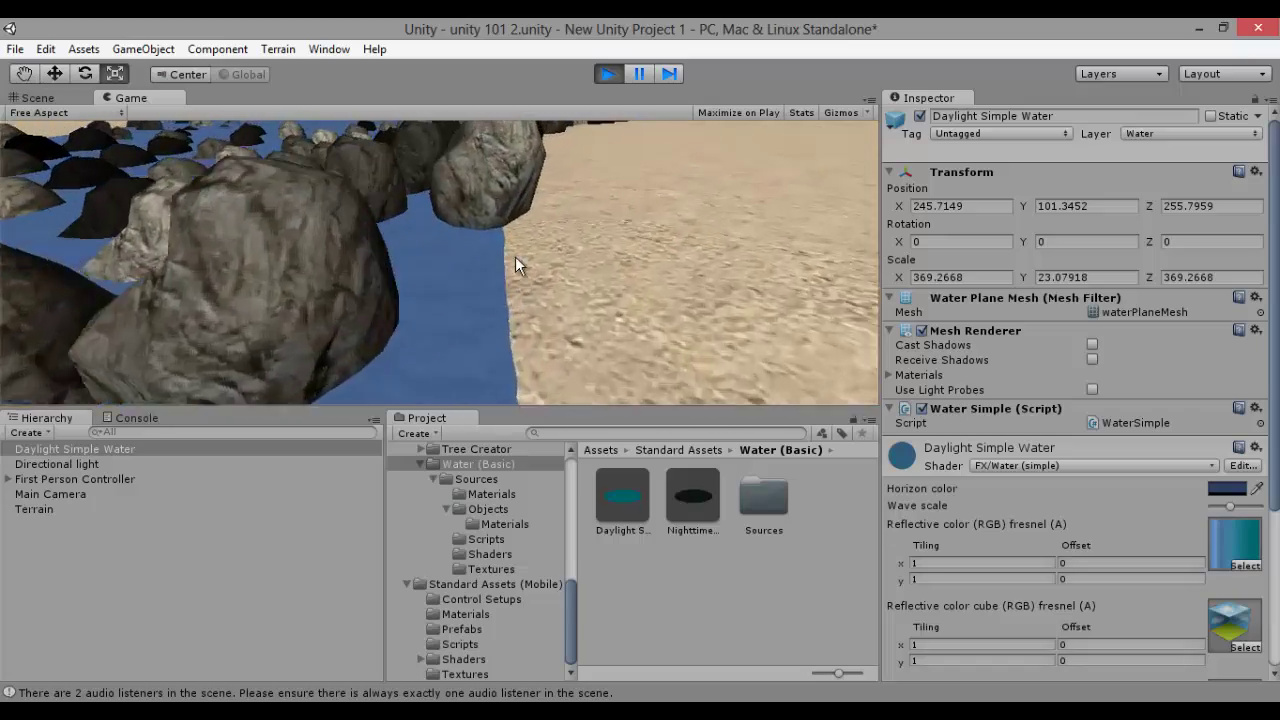
{"action": "key", "text": "w"}
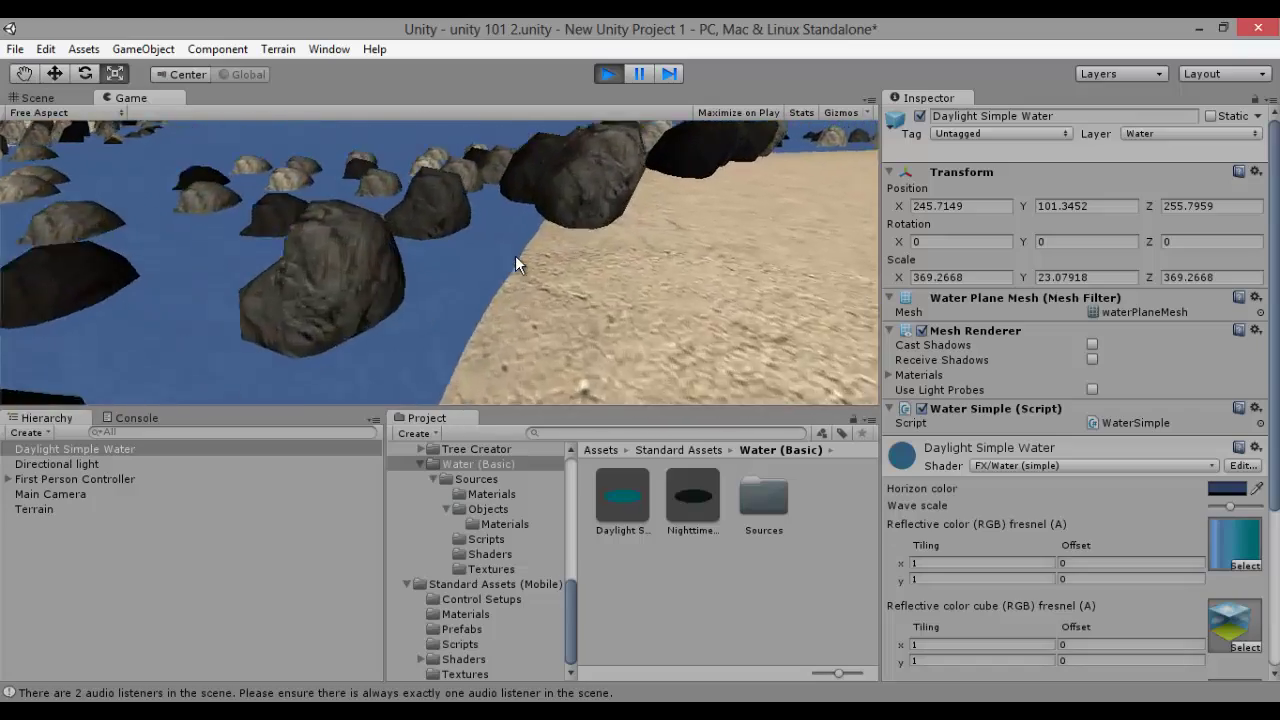
{"action": "key", "text": "w"}
{"action": "key", "text": "space"}
{"action": "key", "text": "space"}
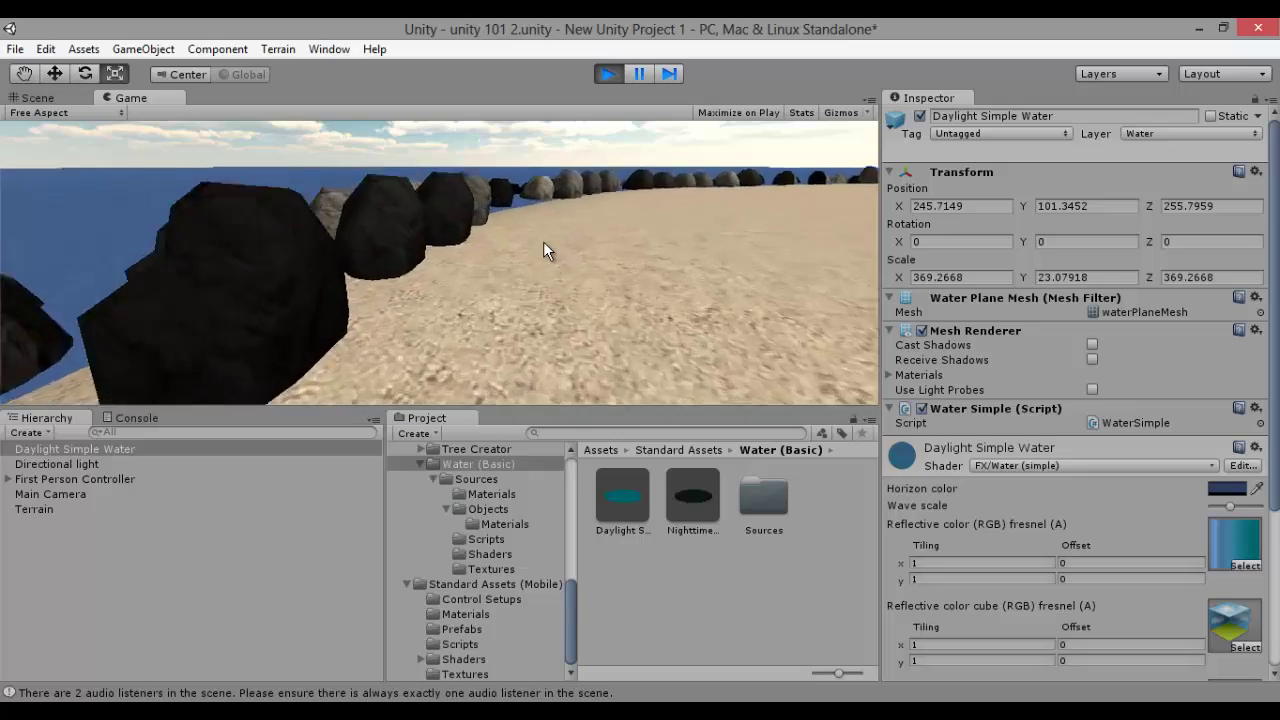
{"action": "key", "text": "w"}
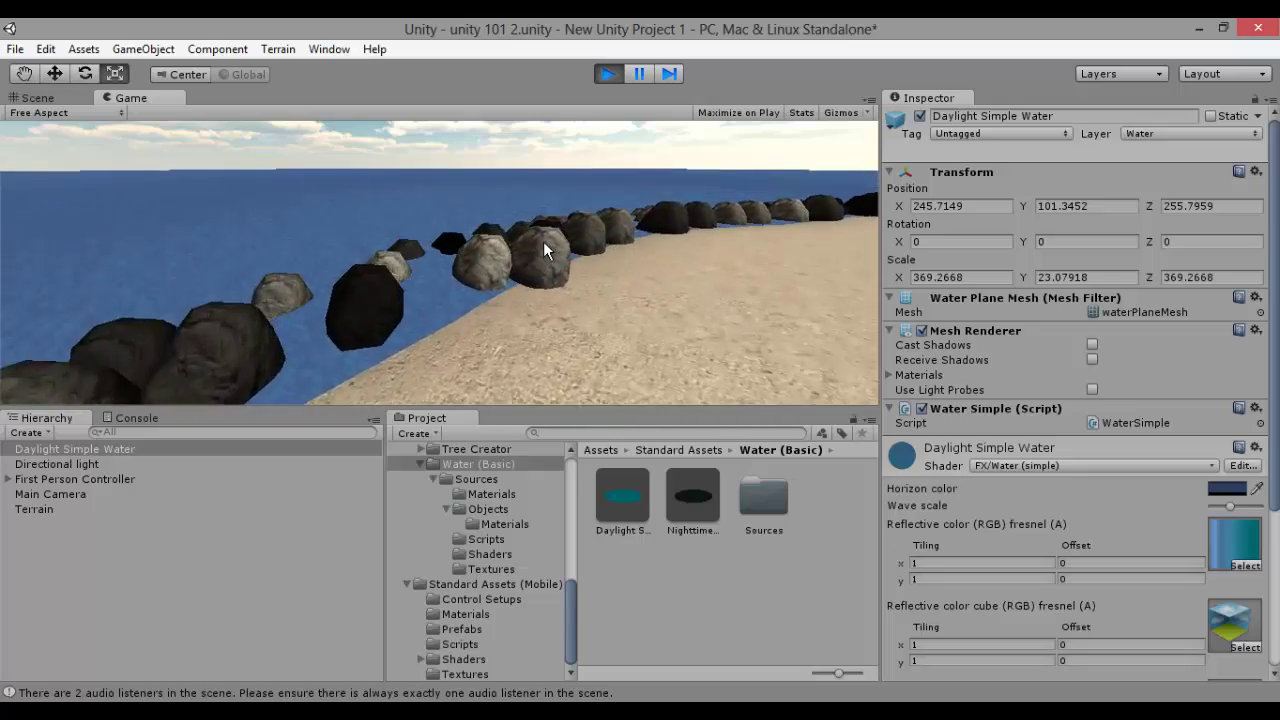
{"action": "key", "text": "w"}
{"action": "key", "text": "space"}
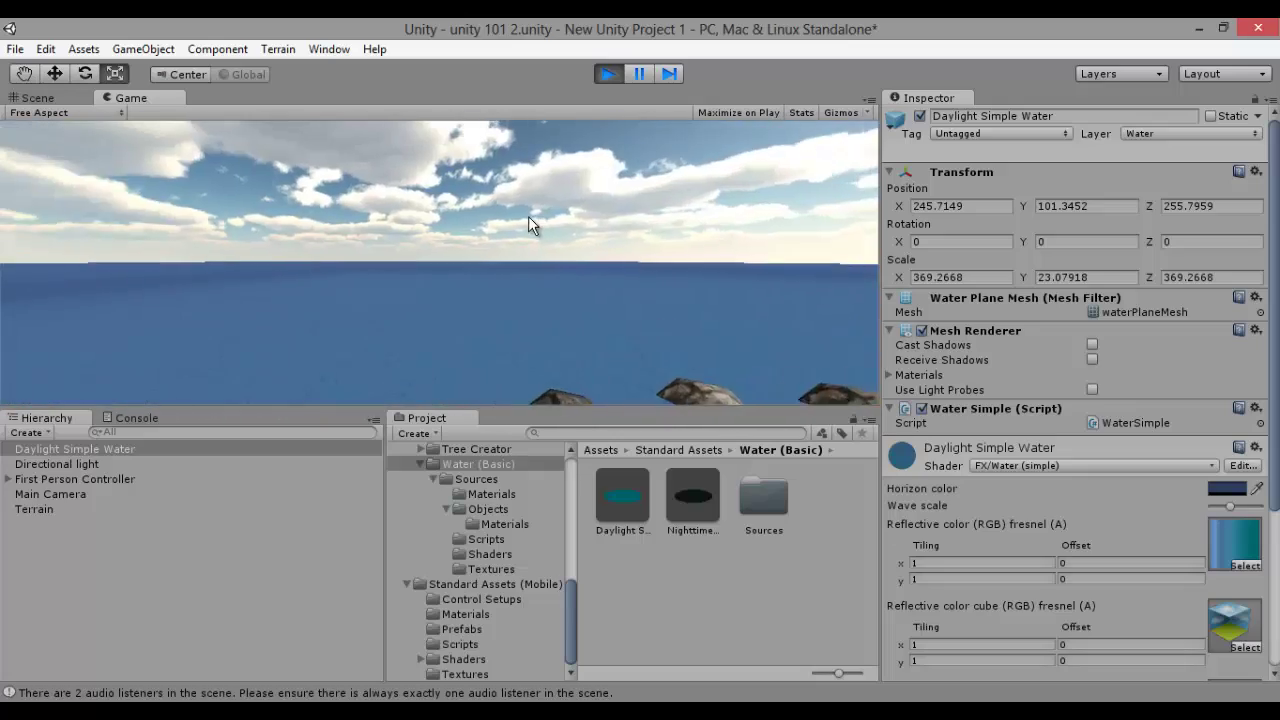
Strafe along the shore rocks to examine the open water and the horizon, and exit play mode
{"action": "key", "text": "s"}
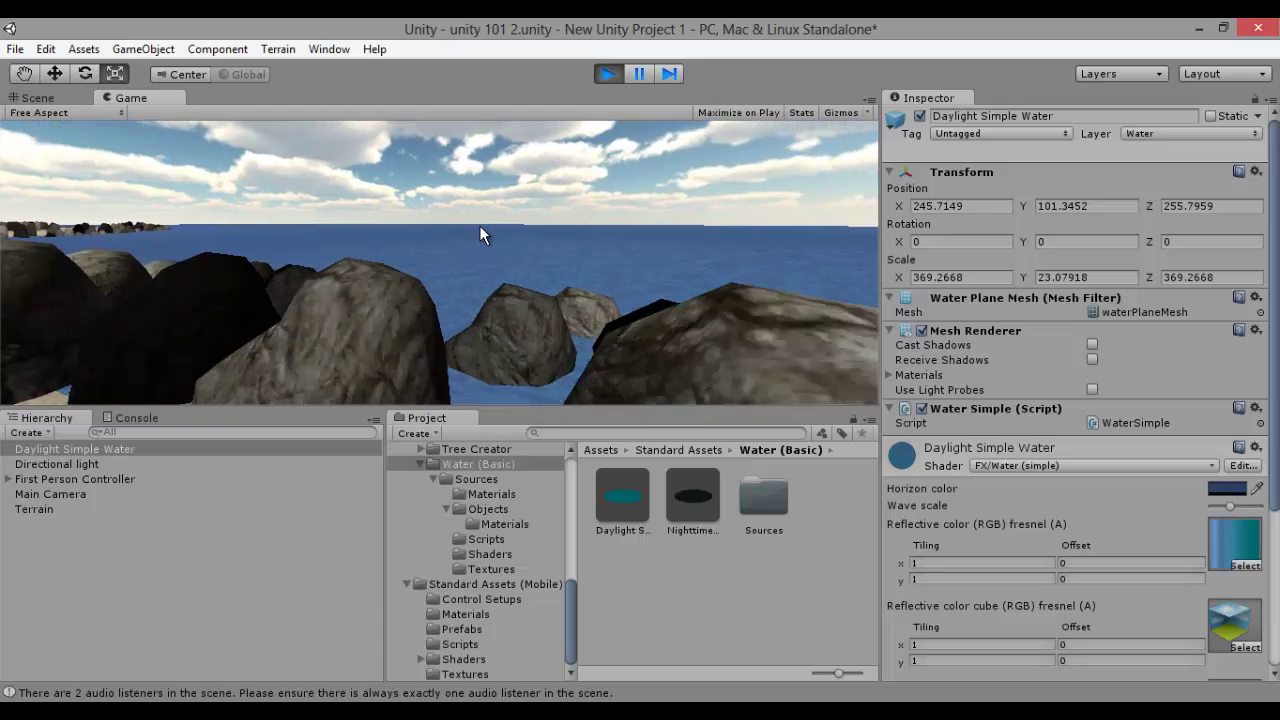
{"action": "key", "text": "d"}
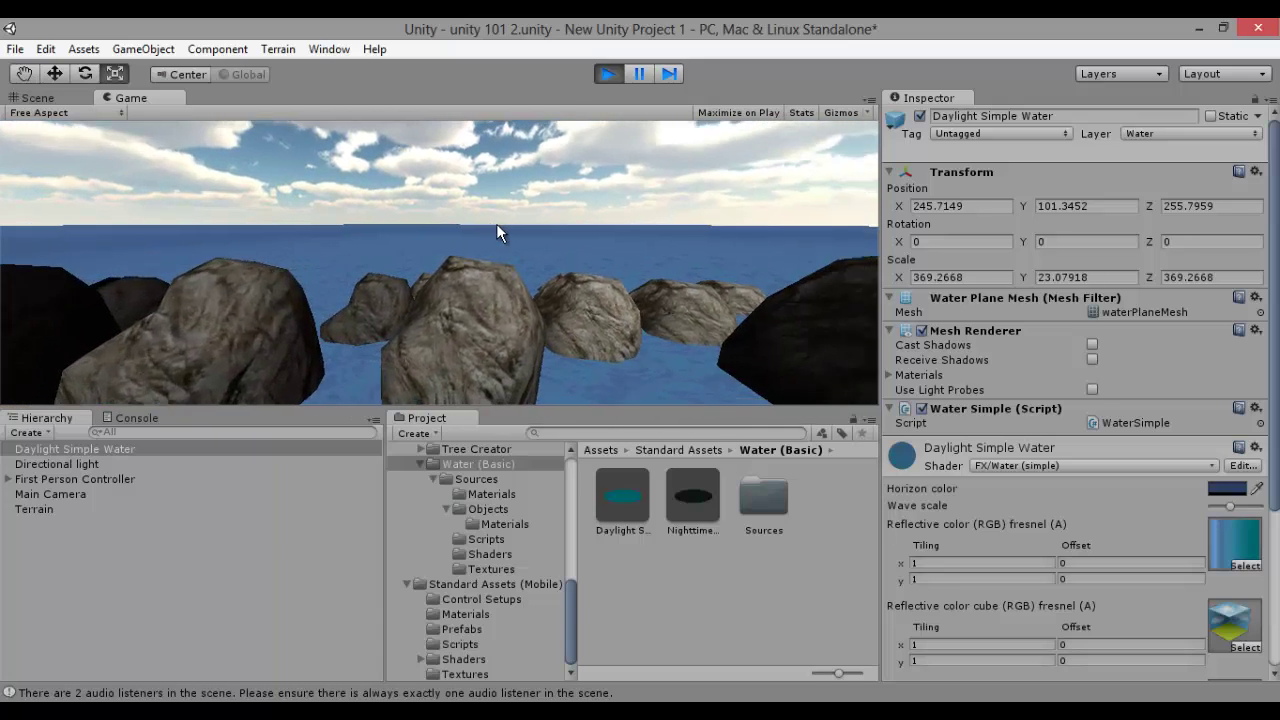
{"action": "key", "text": "a"}
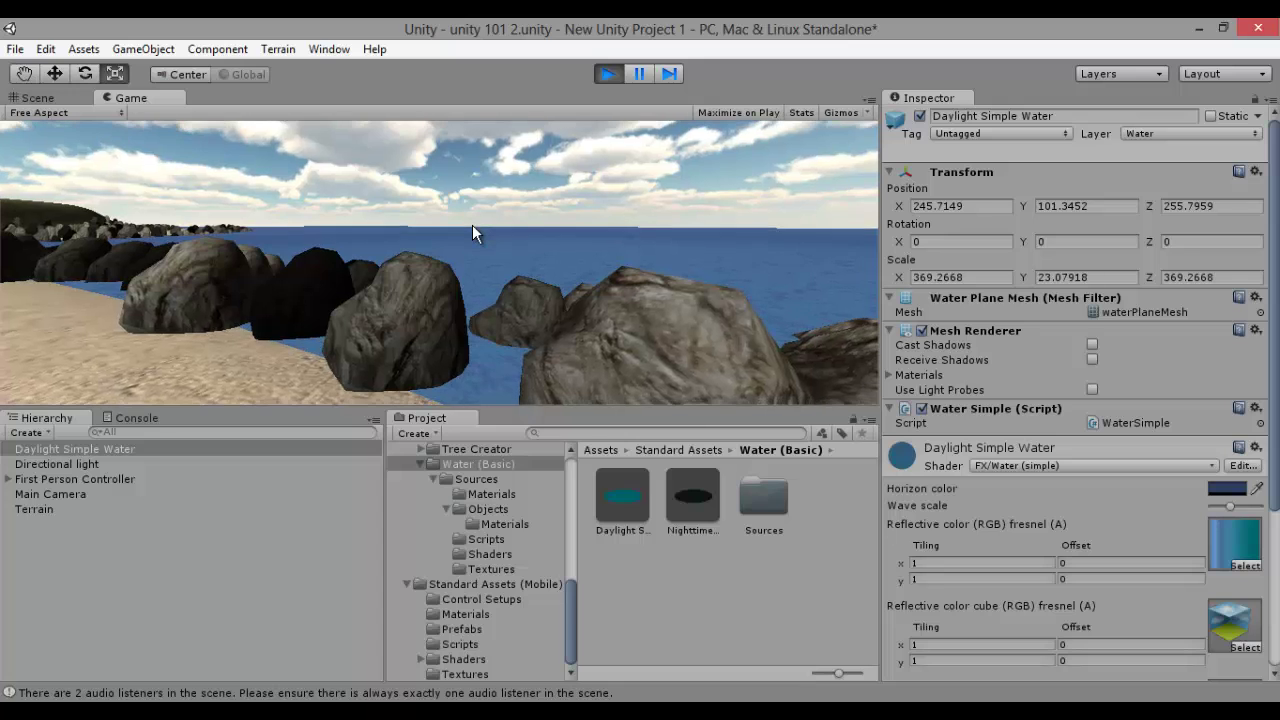
{"action": "key", "text": "a"}
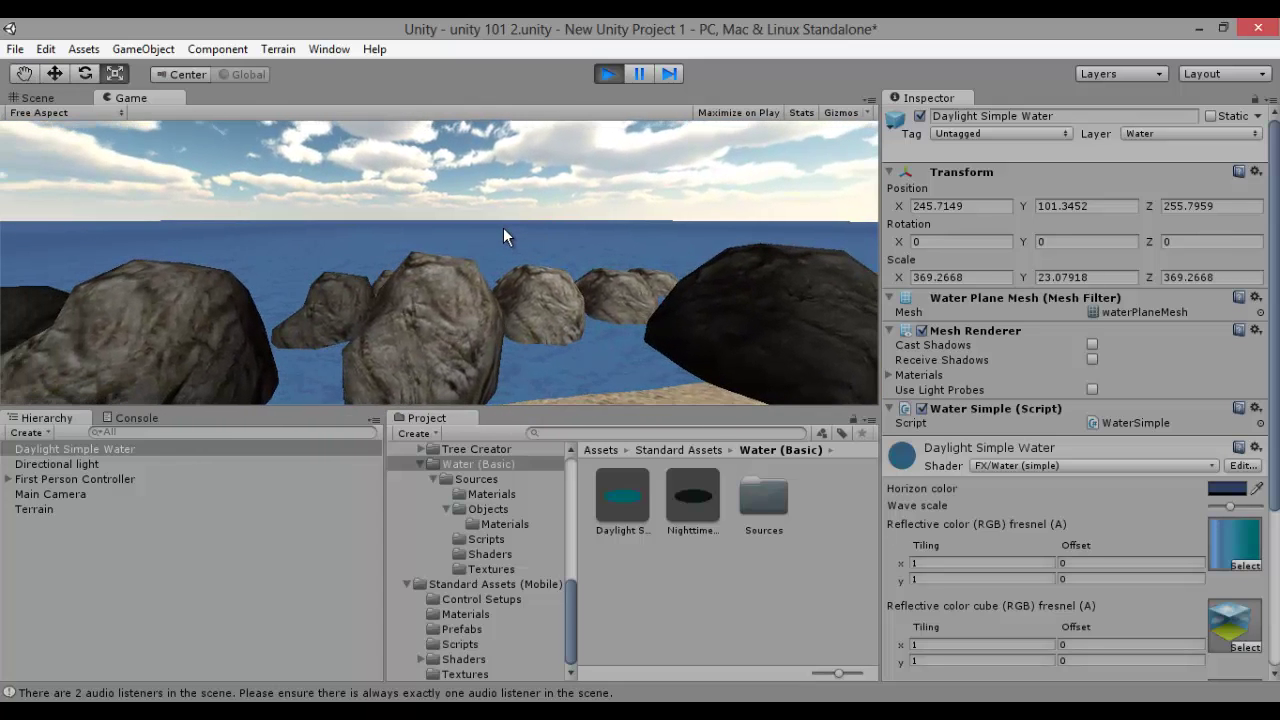
{"action": "key", "text": "d"}
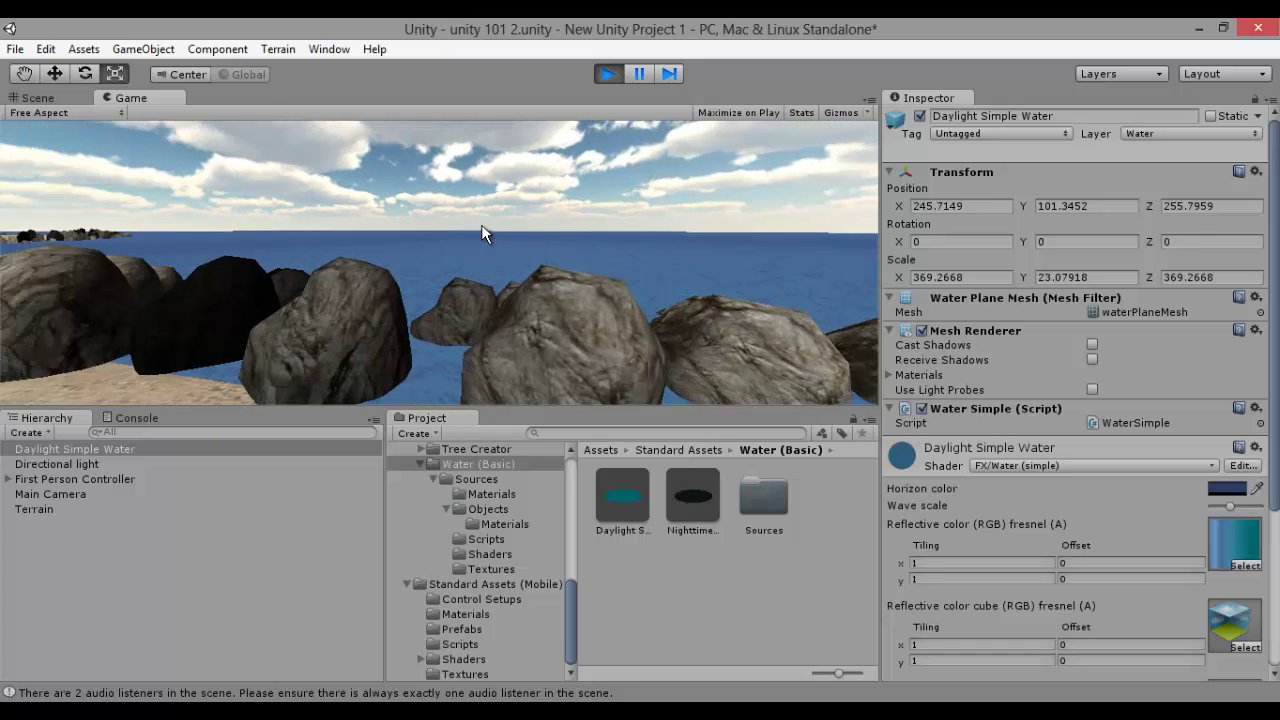
{"action": "key", "text": "a"}
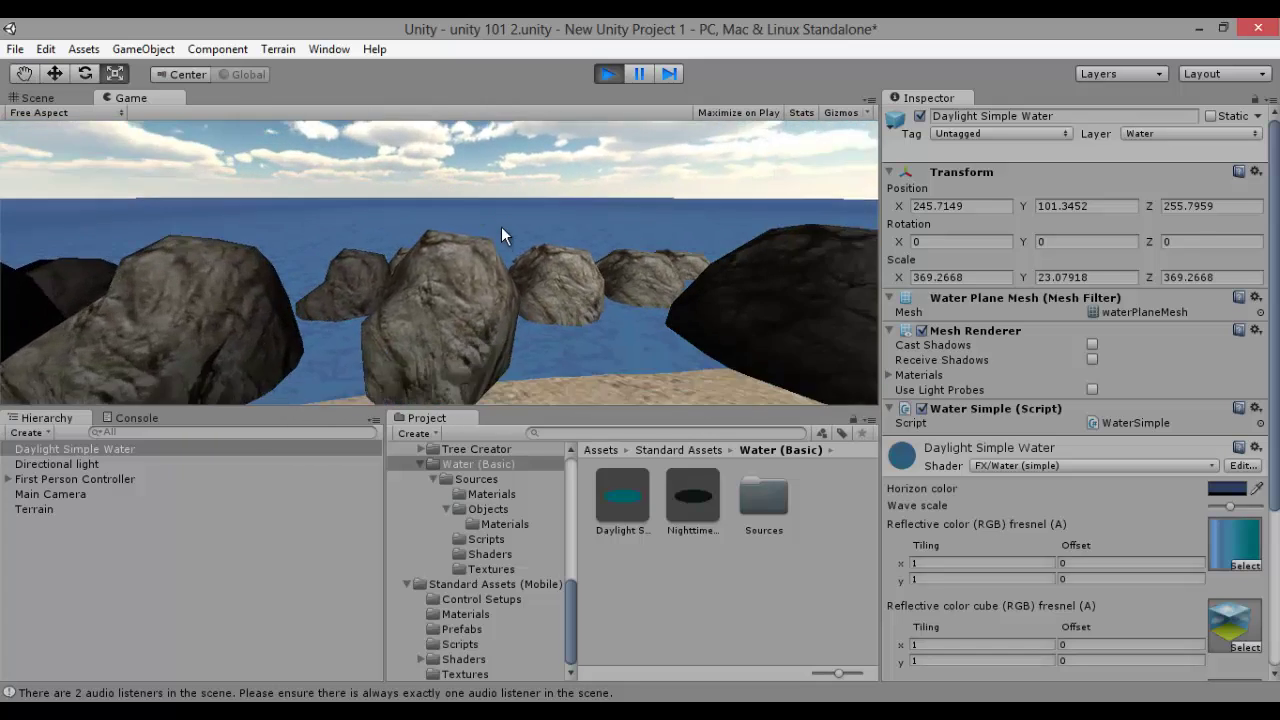
{"action": "key", "text": "d"}
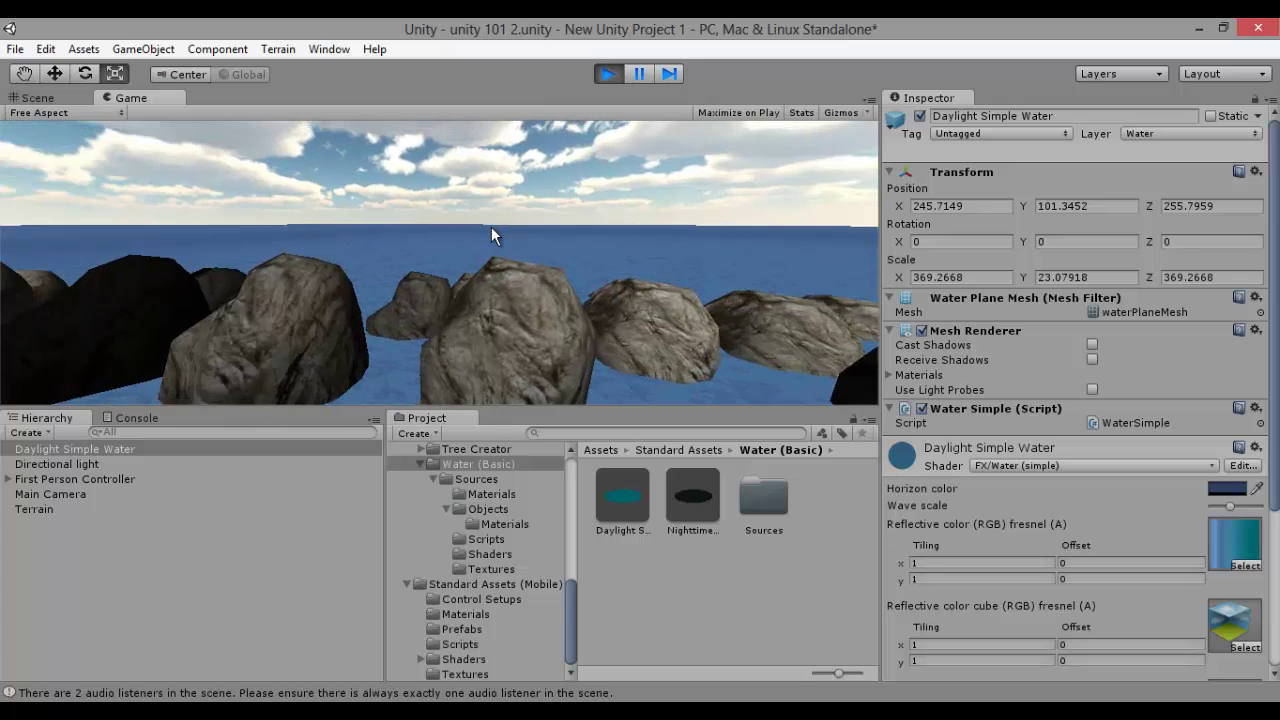
{"action": "key", "text": "a"}
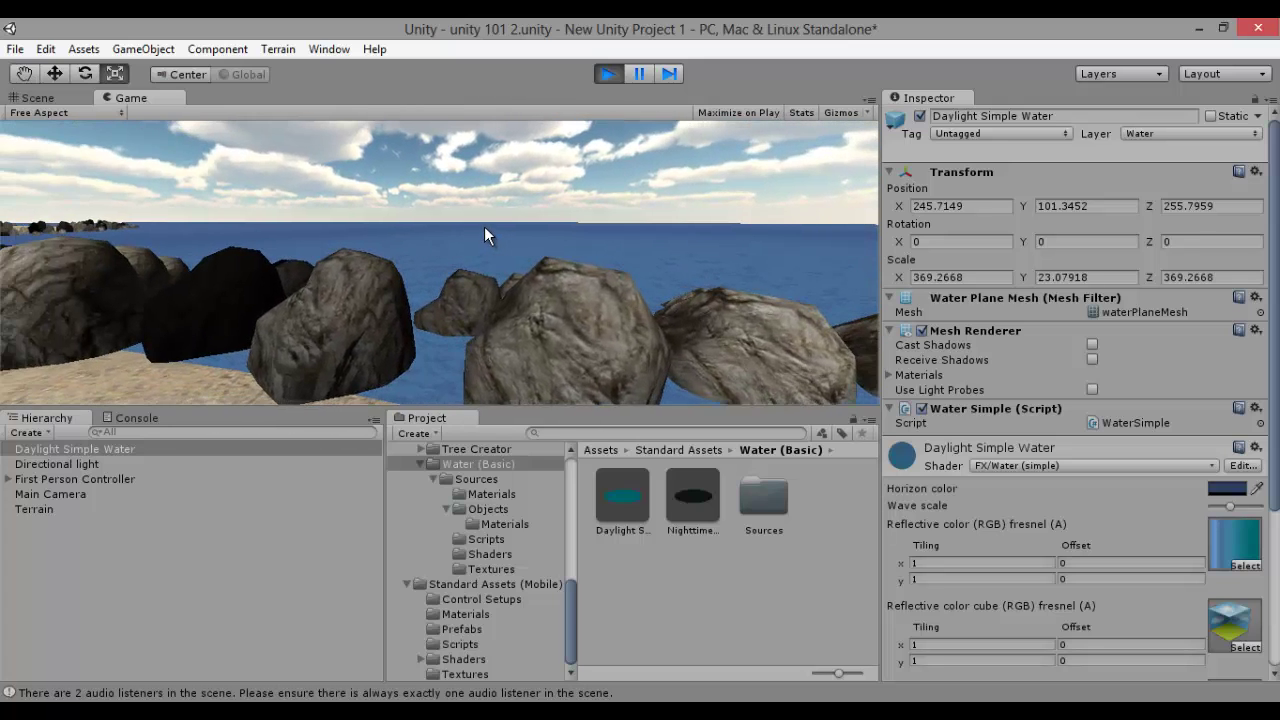
{"action": "key", "text": "d"}
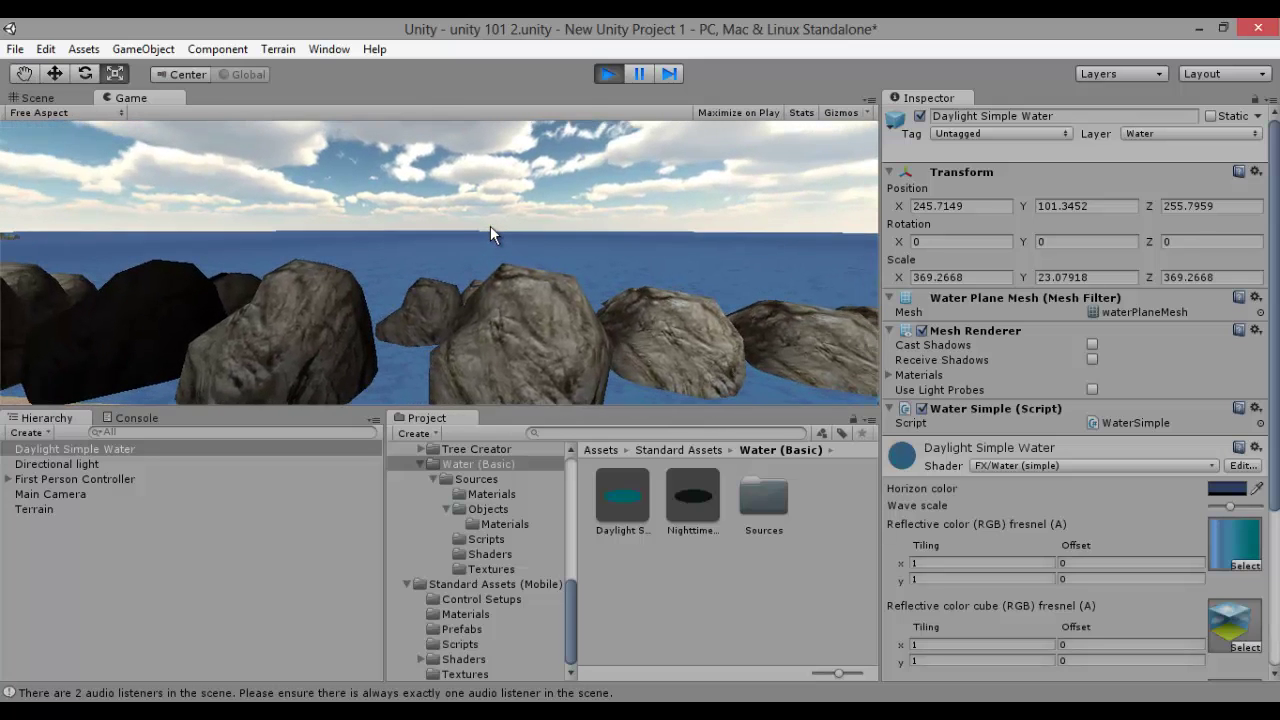
{"action": "key", "text": "d"}
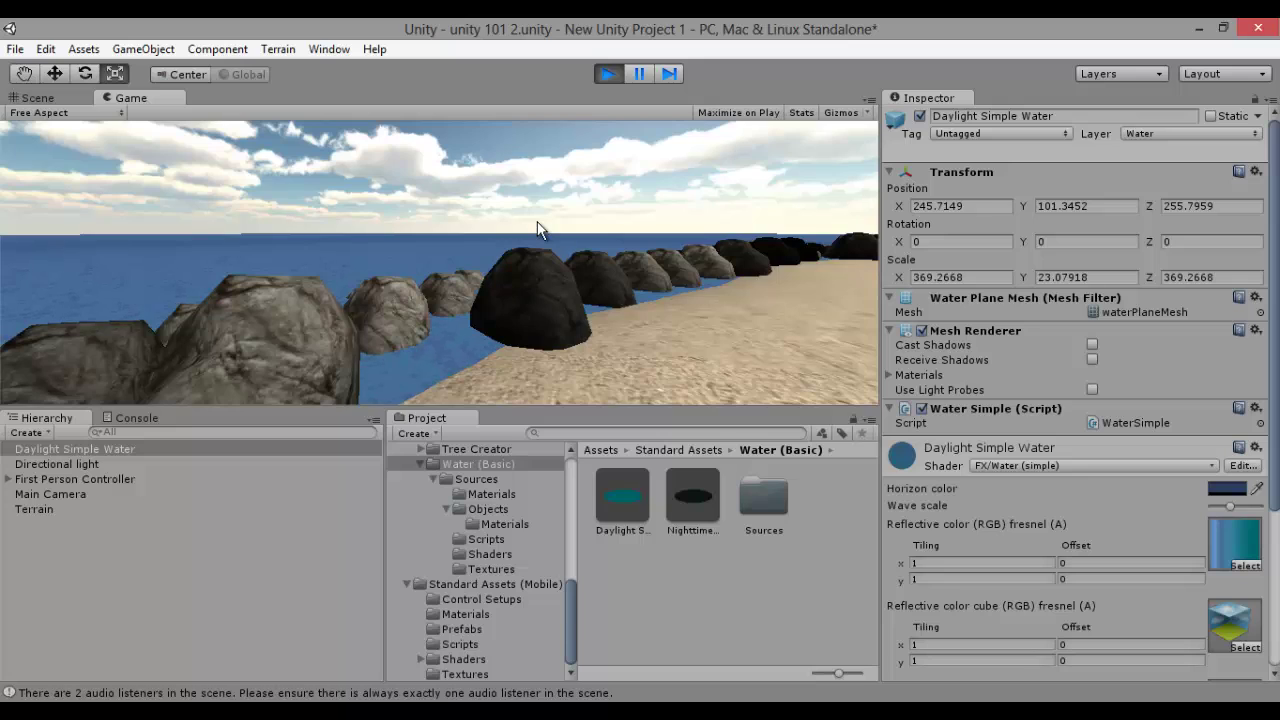
{"action": "left_click", "coordinate": [606, 76]}
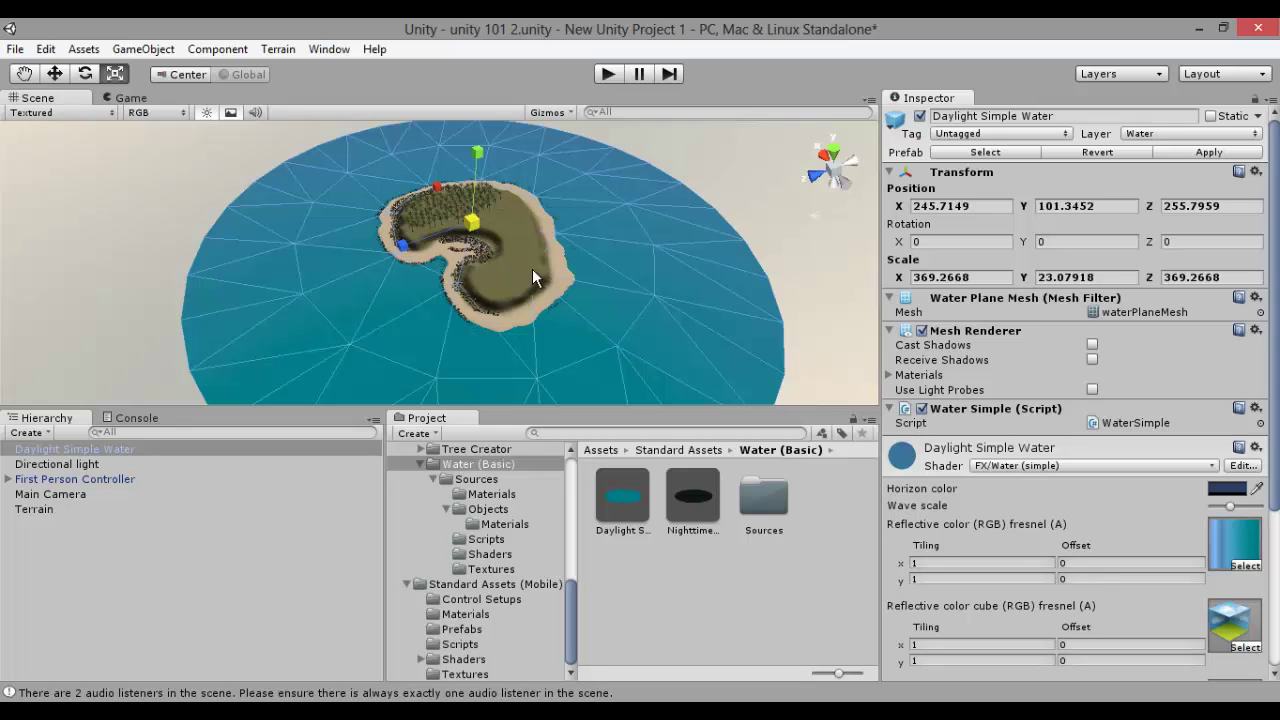
Open the intermediate scene without saving the changes to the current scene
{"action": "right_click_drag", "start_coordinate": [519, 266], "coordinate": [560, 317]}
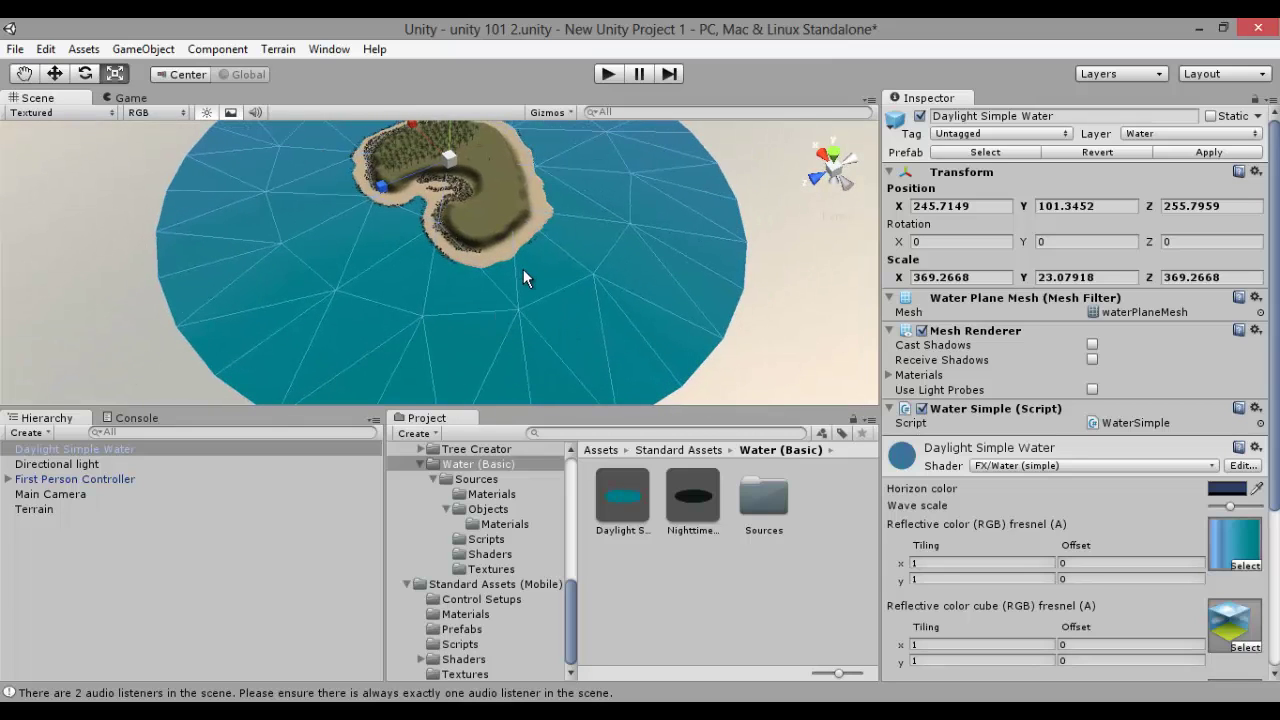
{"action": "right_click_drag", "start_coordinate": [455, 221], "coordinate": [345, 176]}
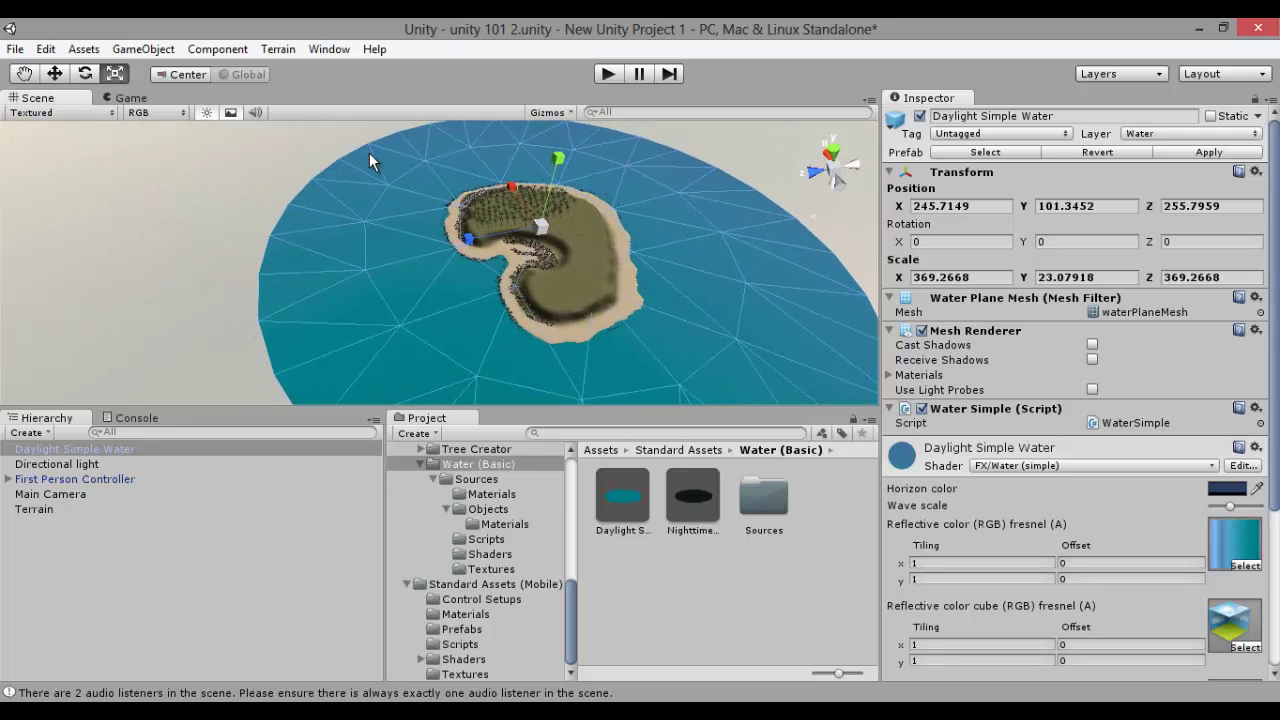
{"action": "left_click", "coordinate": [15, 50]}
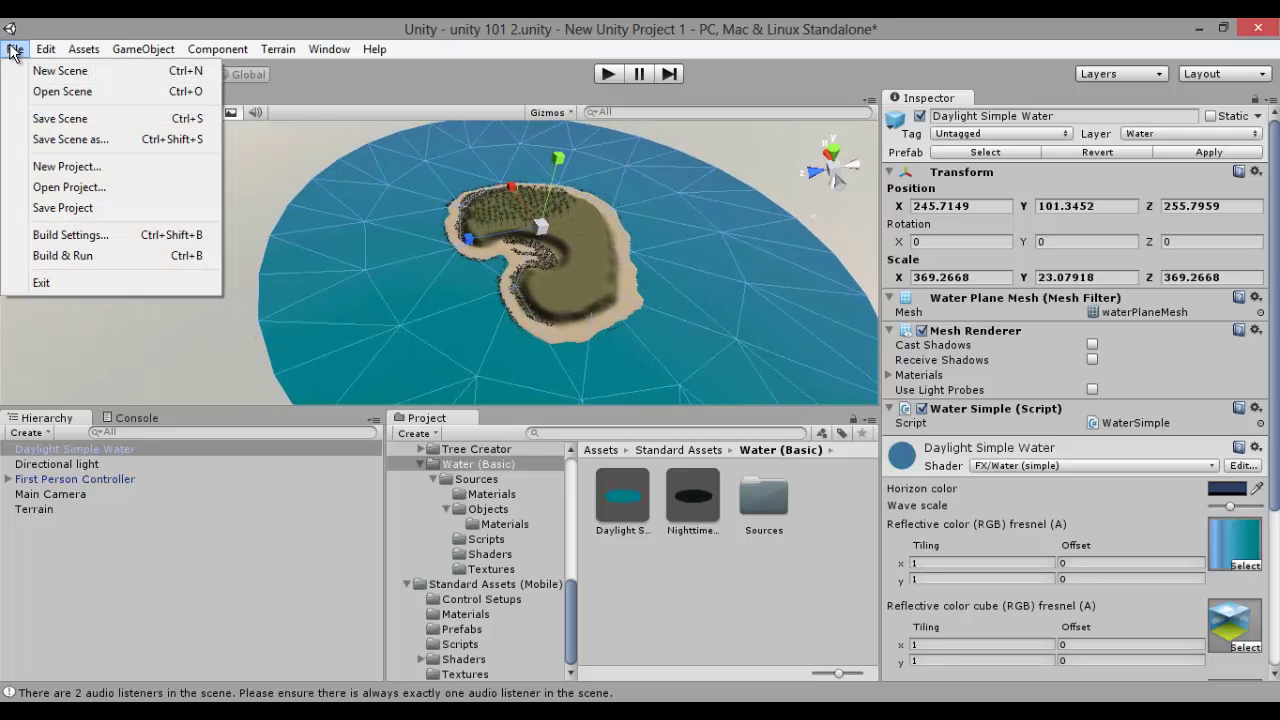
{"action": "left_click", "coordinate": [35, 91]}
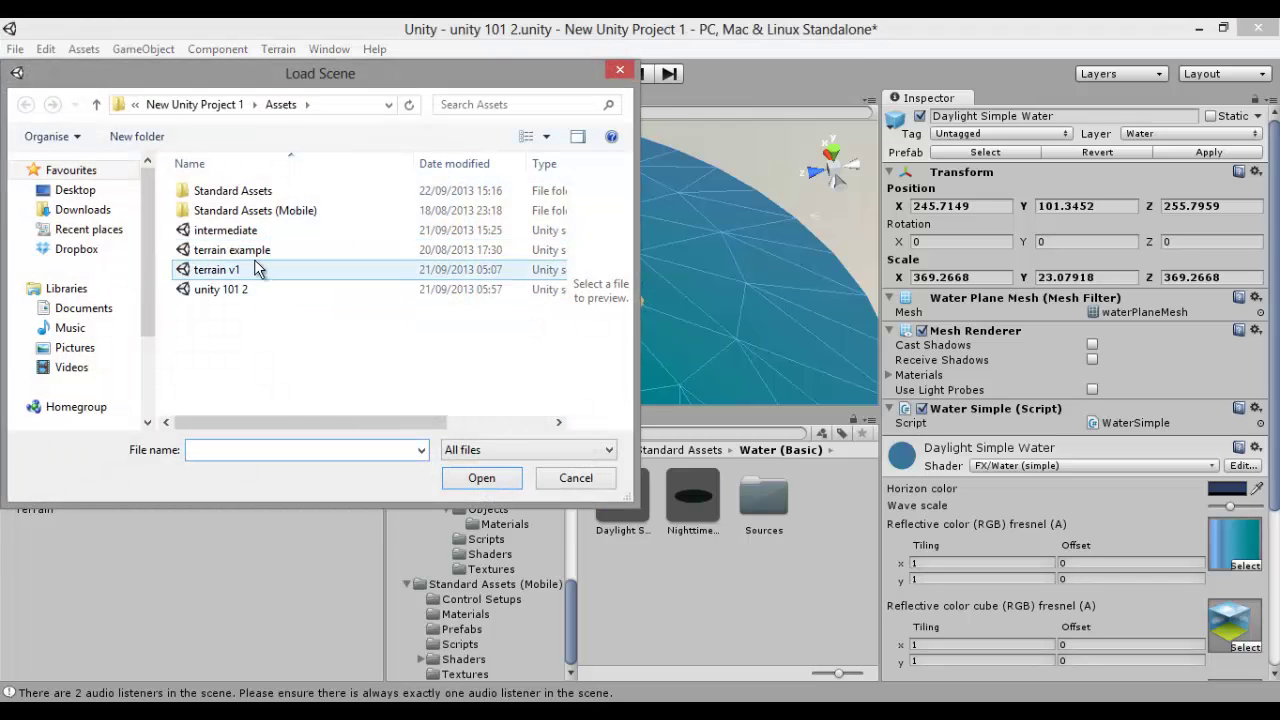
{"action": "double_click", "coordinate": [251, 229]}
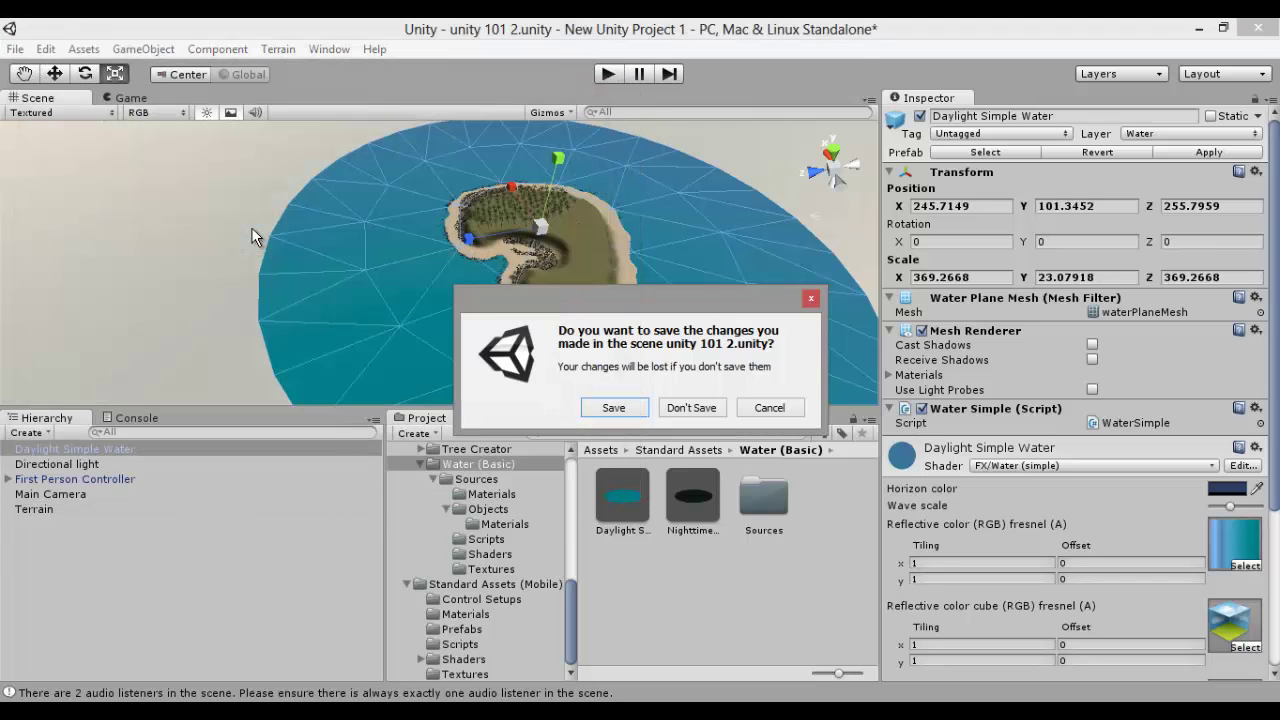
{"action": "left_click", "coordinate": [675, 406]}
Examine the stepped terrain with its cobbled path, trees and smoothed ledges from several angles
{"action": "right_click_drag", "start_coordinate": [505, 308], "coordinate": [319, 355]}
{"action": "scroll", "coordinate": [495, 326], "scroll_direction": "up", "scroll_amount": 6}
{"action": "scroll", "coordinate": [319, 355], "scroll_direction": "up", "scroll_amount": 5}
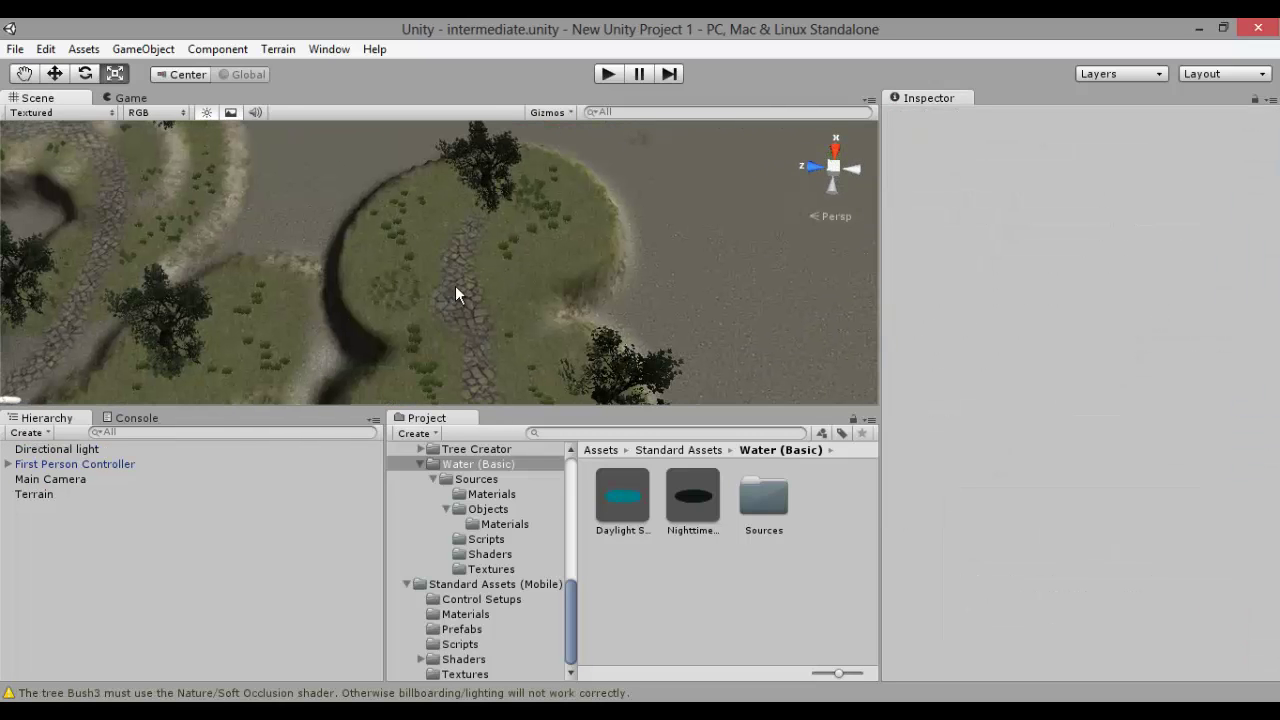
{"action": "right_click_drag", "start_coordinate": [448, 255], "coordinate": [157, 127]}
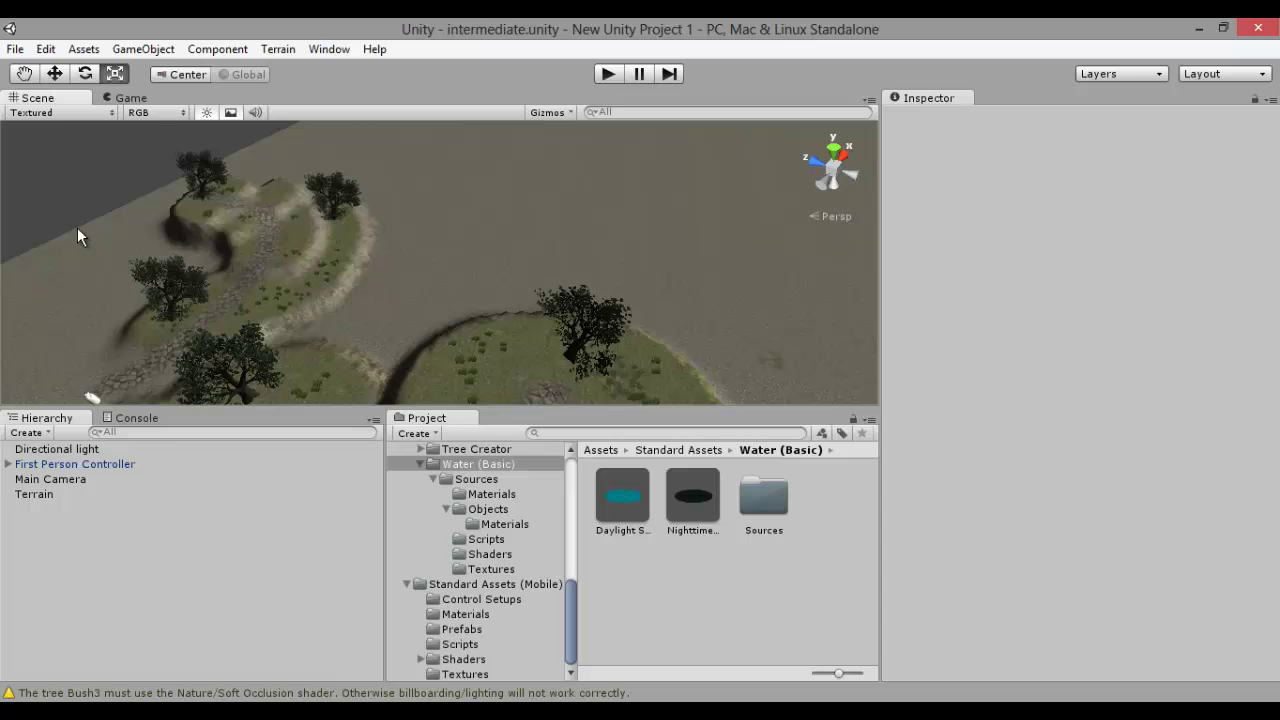
{"action": "key", "text": "Left"}
{"action": "key", "text": "Up"}
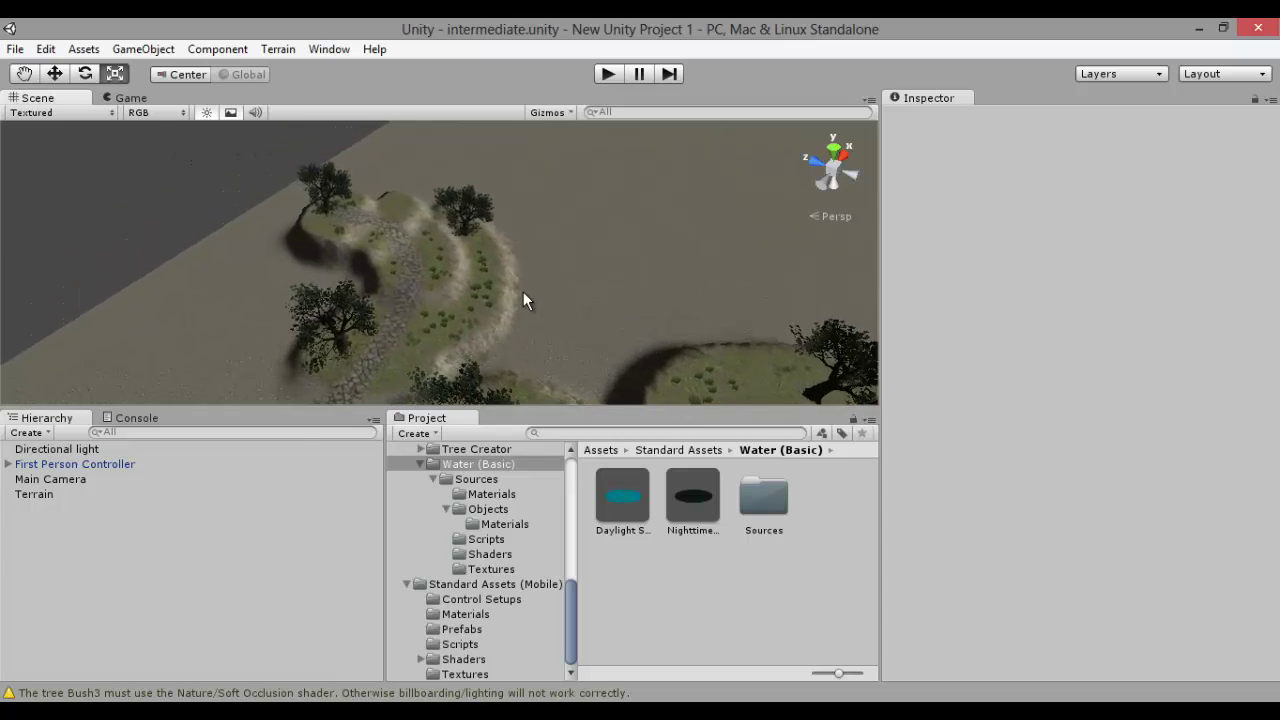
{"action": "key", "text": "Left"}
{"action": "right_click_drag", "start_coordinate": [523, 291], "coordinate": [282, 175]}
{"action": "scroll", "coordinate": [724, 309], "scroll_direction": "up", "scroll_amount": 4}
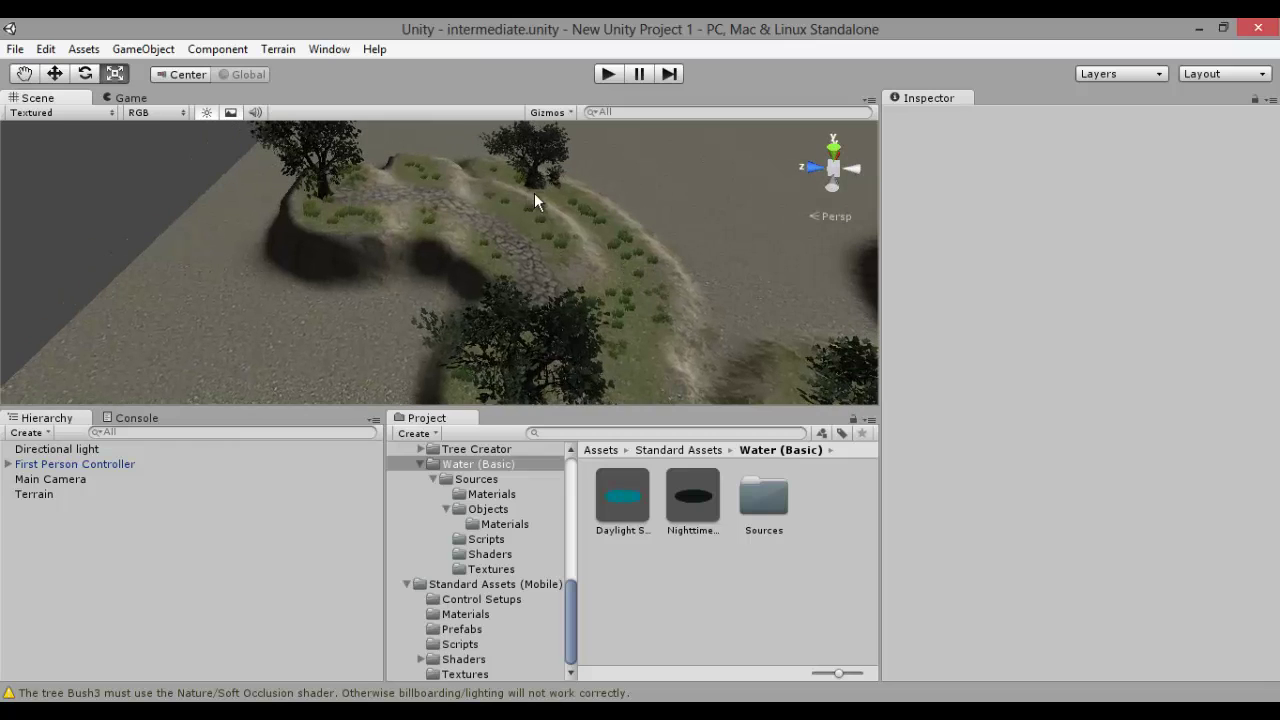
{"action": "scroll", "coordinate": [534, 193], "scroll_direction": "down", "scroll_amount": 3}
{"action": "right_click_drag", "start_coordinate": [534, 193], "coordinate": [470, 184]}
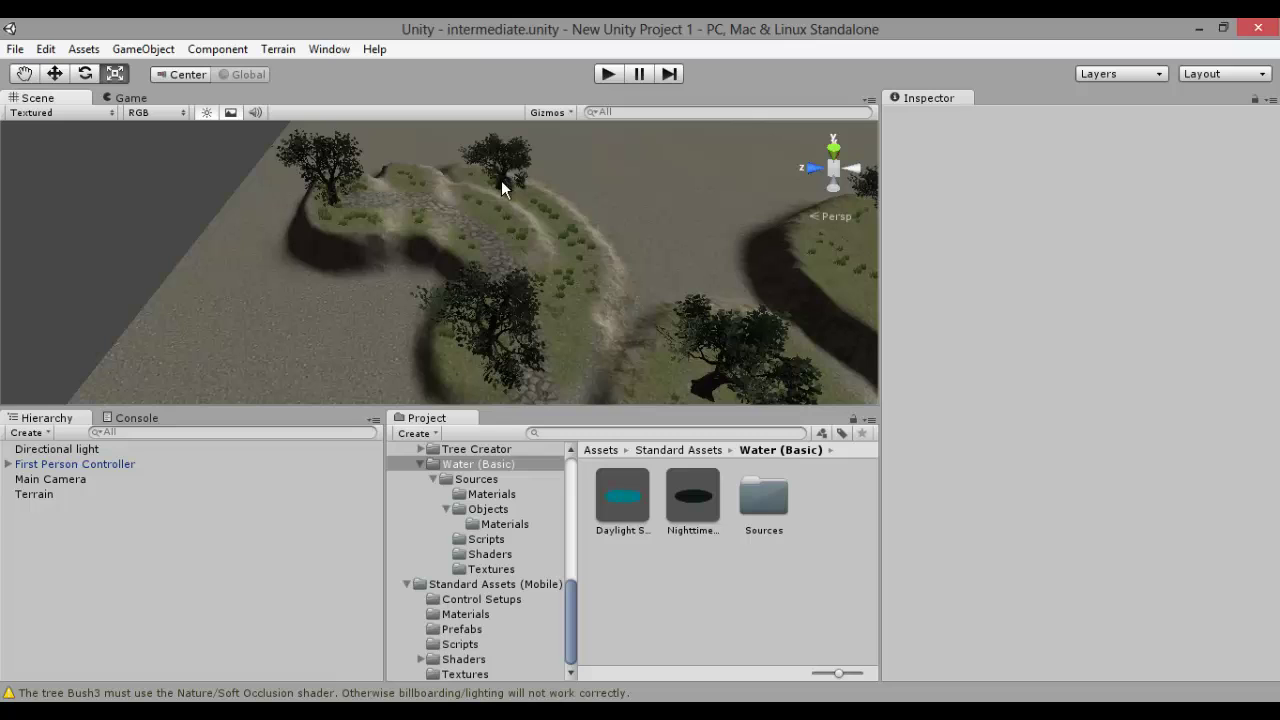
Select the terrain and, with Paint Height, sample the target height from the highest ledge beneath the tree
{"action": "right_click_drag", "start_coordinate": [559, 317], "coordinate": [629, 312]}
{"action": "left_click", "coordinate": [575, 313]}
{"action": "key", "text": "Left"}
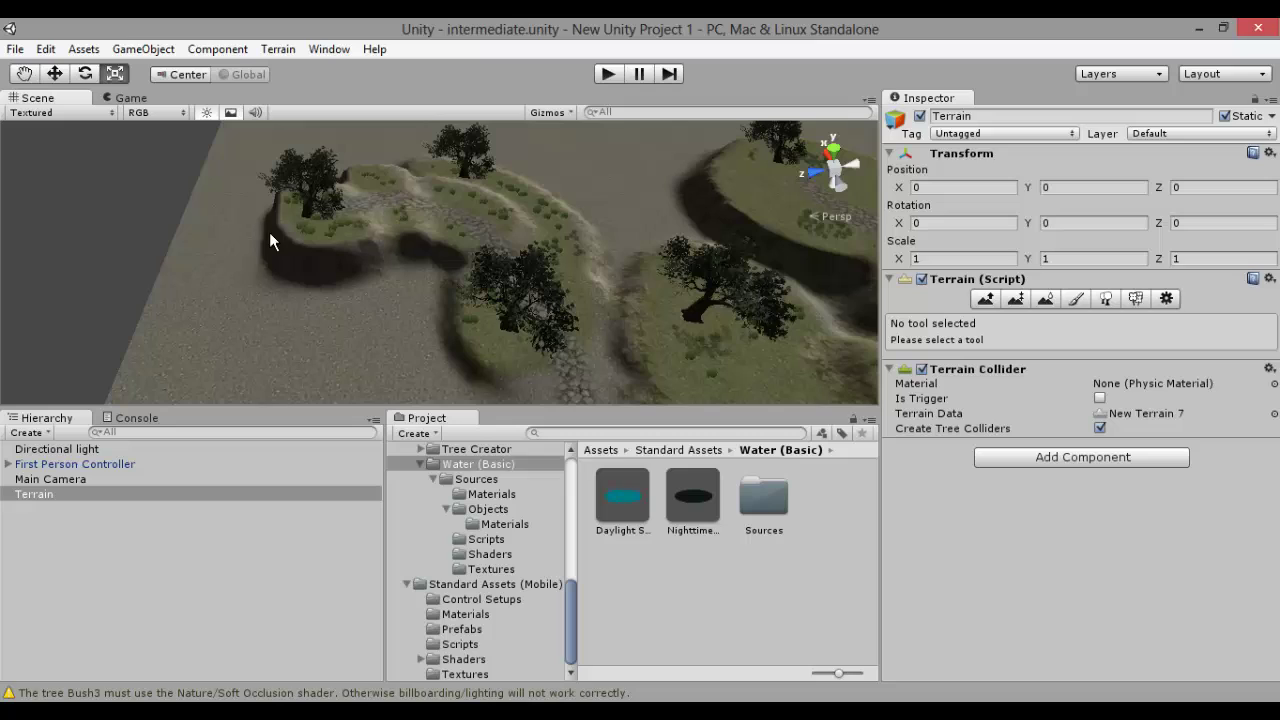
{"action": "left_click", "coordinate": [983, 300]}
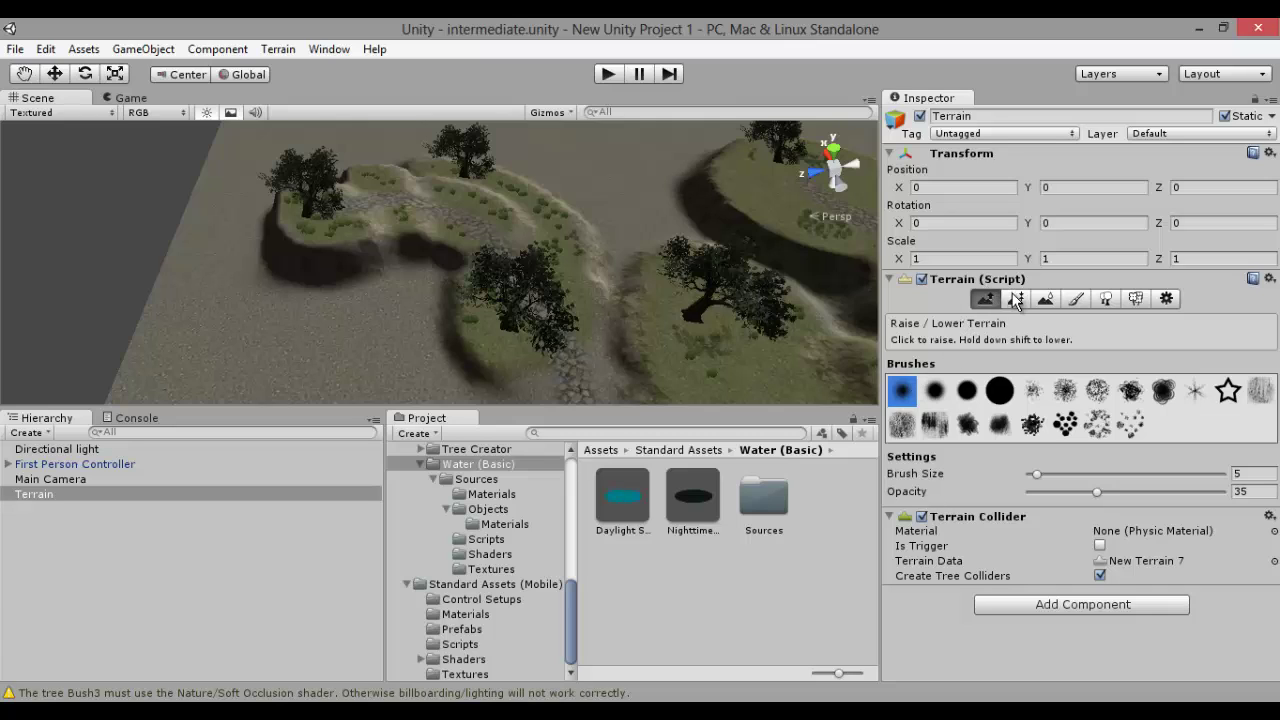
{"action": "left_click", "coordinate": [1015, 299]}
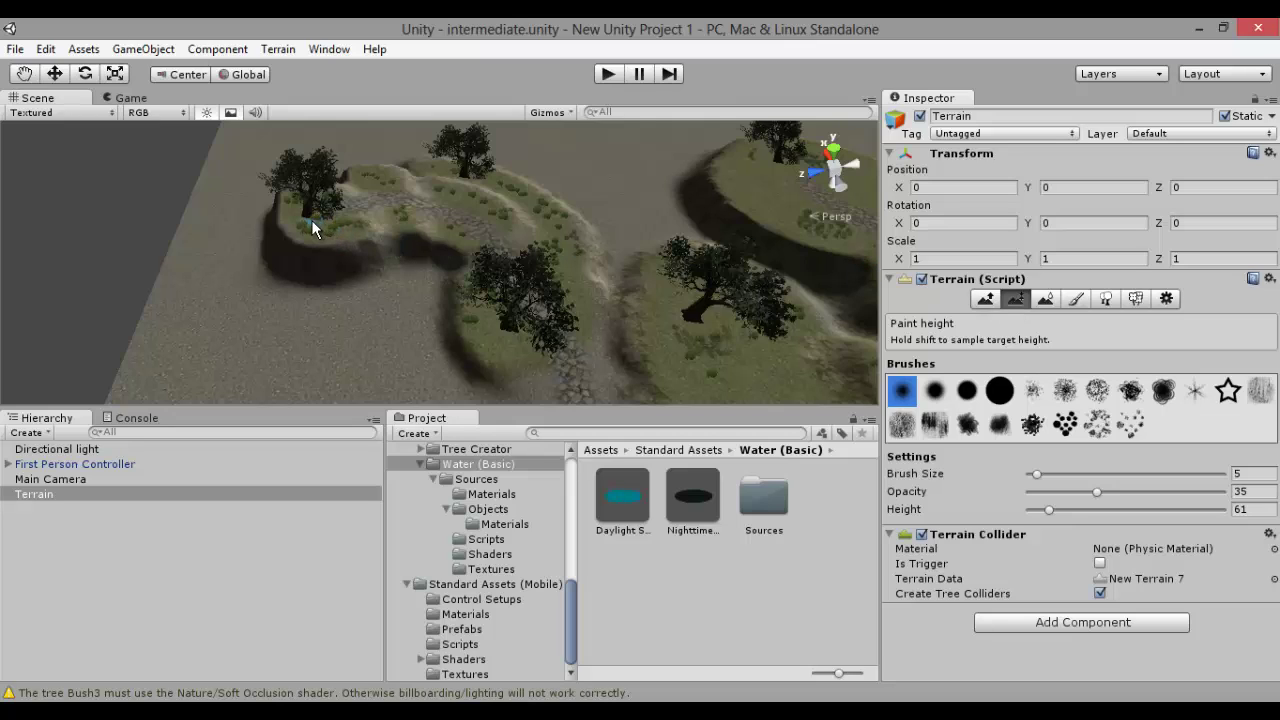
{"action": "left_click", "coordinate": [312, 221], "text": "shift"}
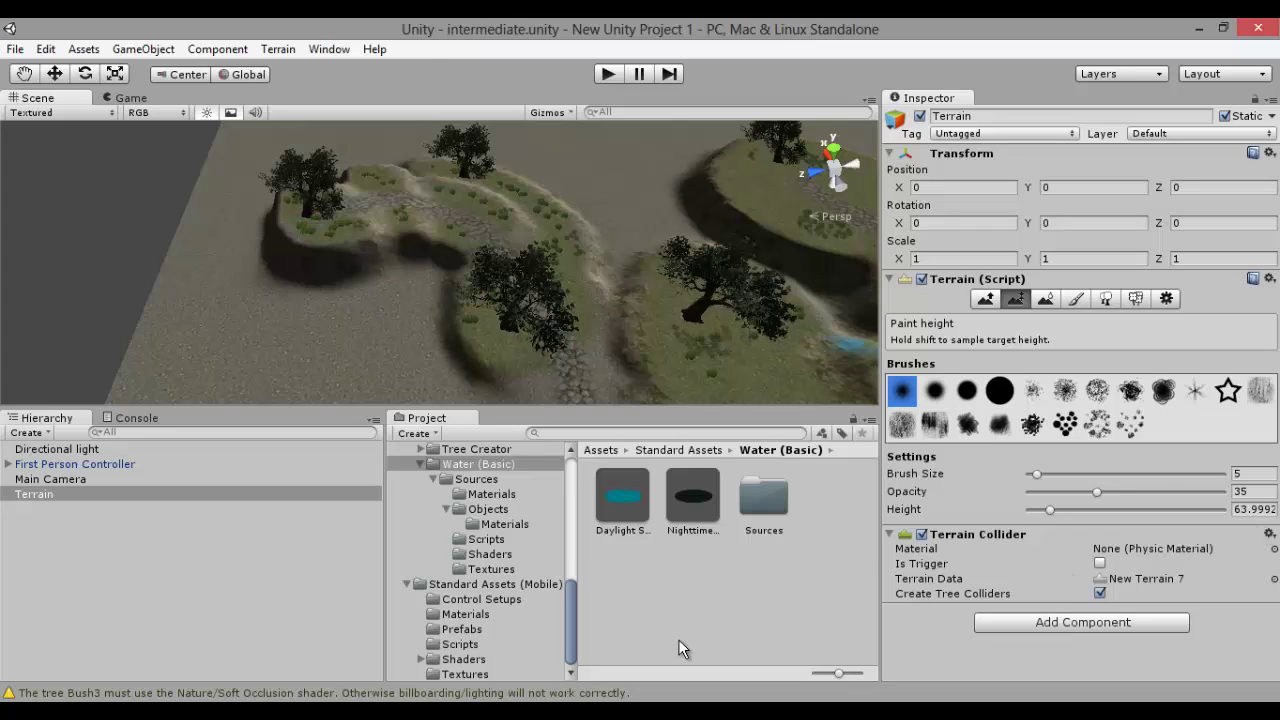
Round the Paint Height target height to 64
{"action": "left_click", "coordinate": [600, 714]}
{"action": "left_click", "coordinate": [892, 517]}
{"action": "left_click", "coordinate": [1240, 513]}
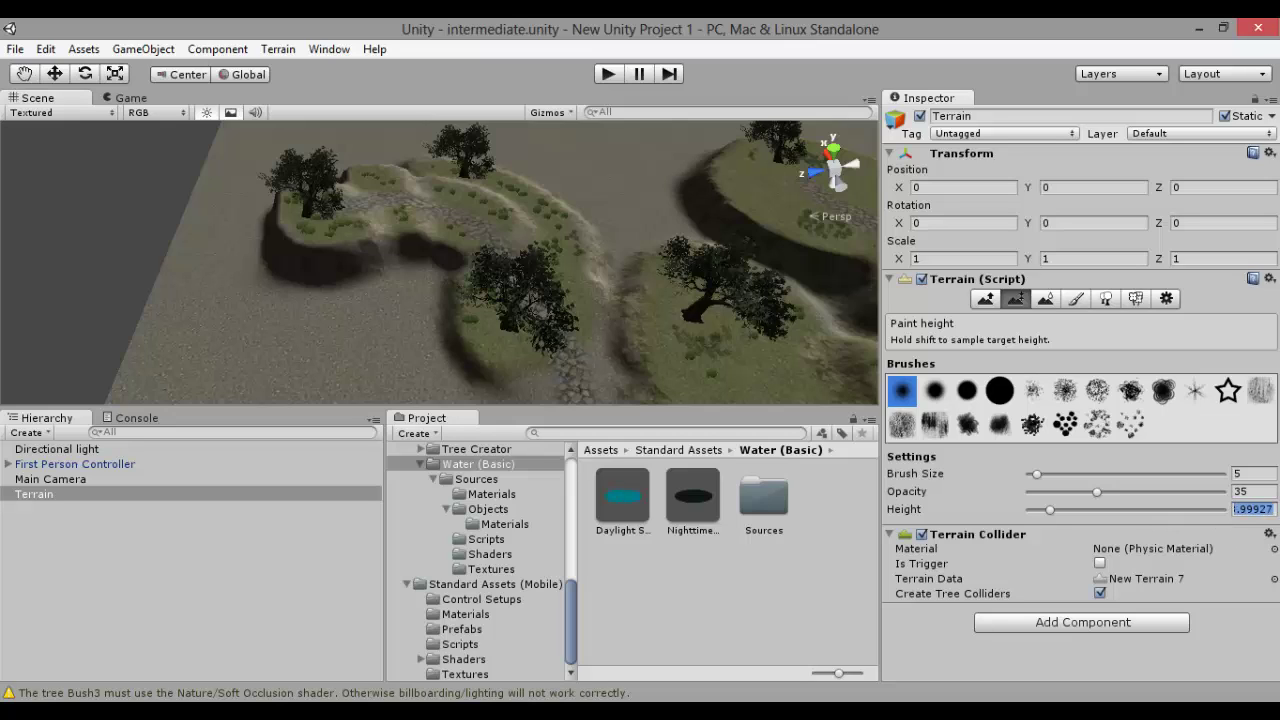
{"action": "type", "text": "64"}
{"action": "key", "text": "Return"}
Paint a rounded plateau at height 64 on the empty ground away from the hills, using a brush size of 21
{"action": "right_click_drag", "start_coordinate": [646, 353], "coordinate": [834, 357]}
{"action": "key", "text": "Up"}
{"action": "key", "text": "Right"}
{"action": "key", "text": "Down"}
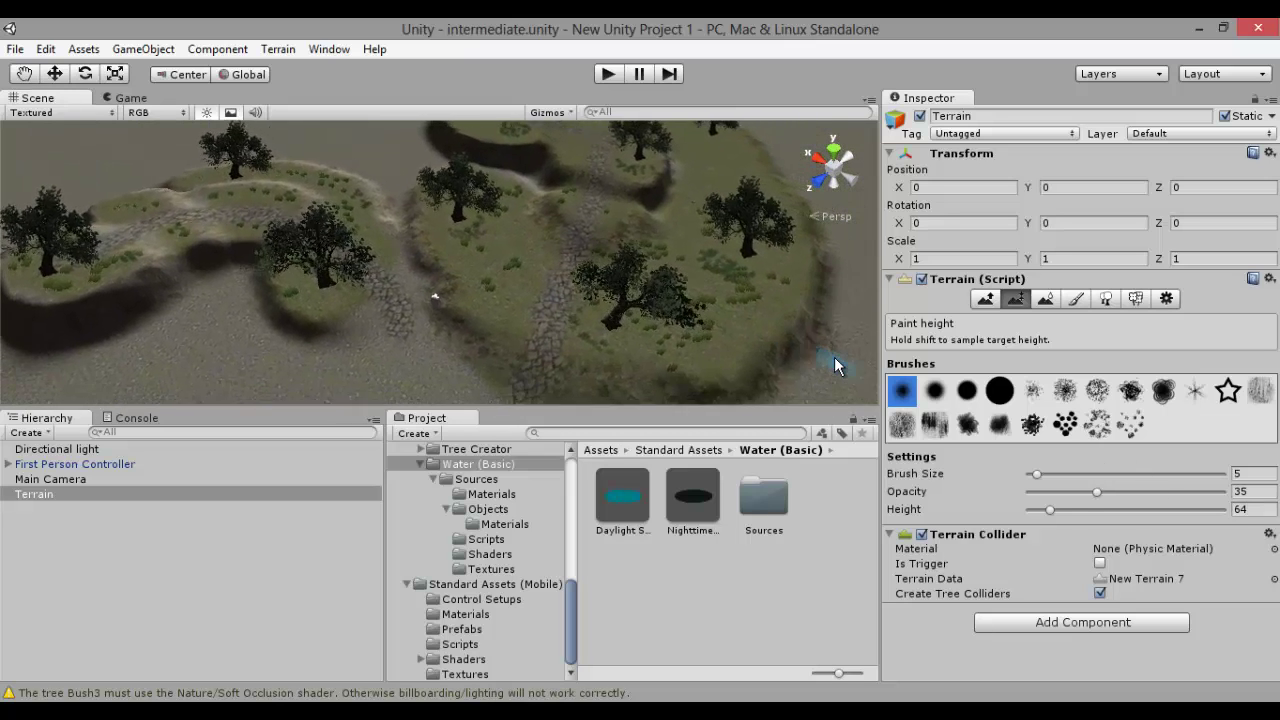
{"action": "key", "text": "Down"}
{"action": "key", "text": "Right"}
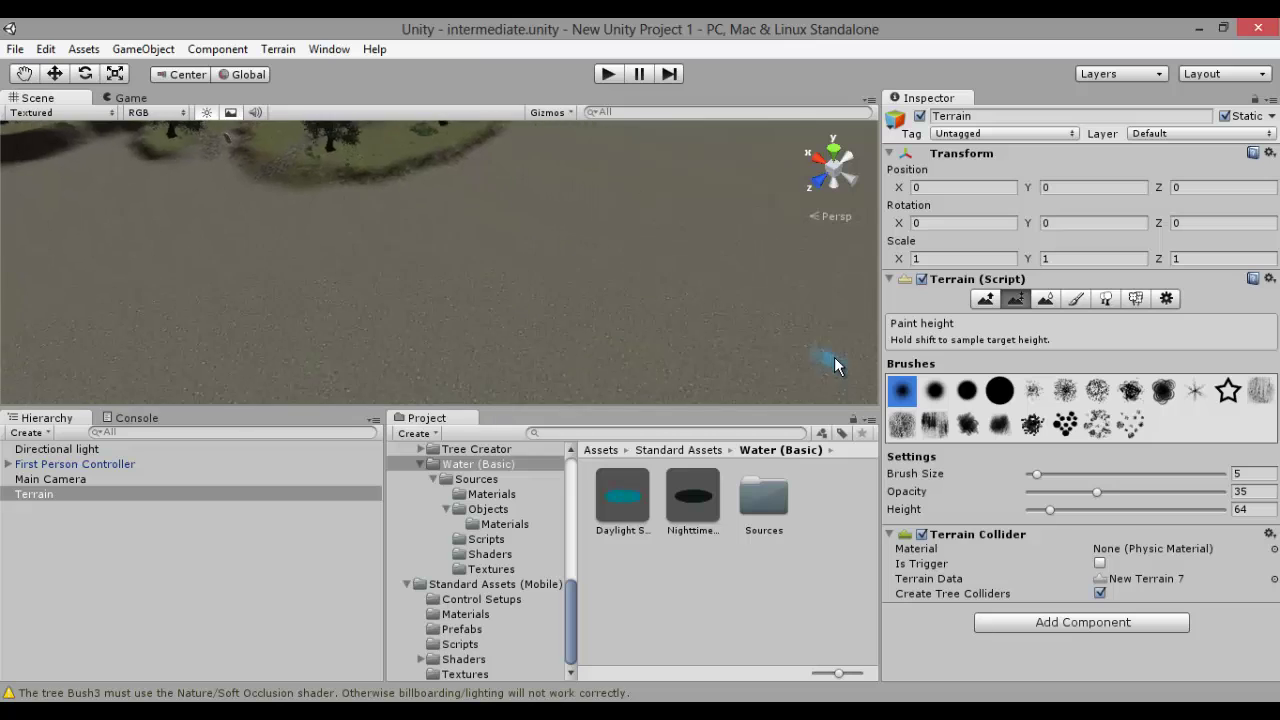
{"action": "key", "text": "Down"}
{"action": "key", "text": "Right"}
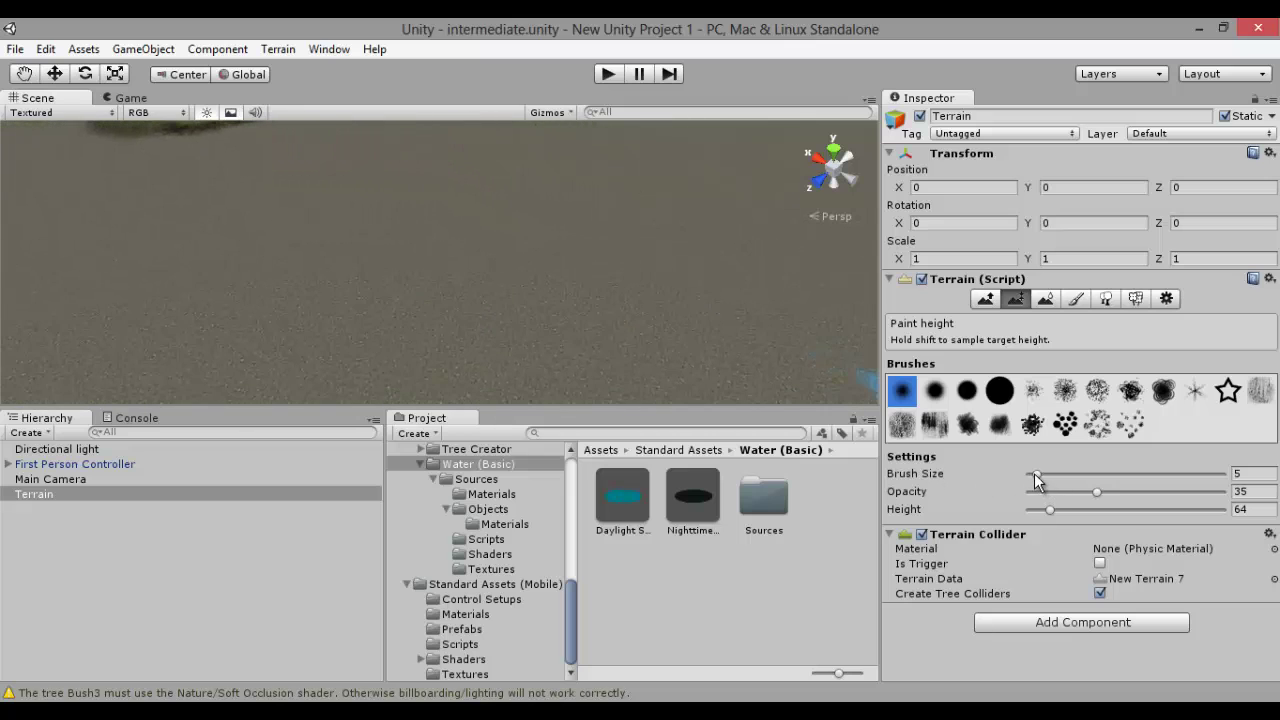
{"action": "left_click_drag", "start_coordinate": [1034, 473], "coordinate": [1068, 475]}
{"action": "mouse_move", "coordinate": [485, 283]}
{"action": "left_mouse_down"}
{"action": "mouse_move", "coordinate": [516, 257]}
{"action": "mouse_move", "coordinate": [491, 254]}
{"action": "mouse_move", "coordinate": [527, 277]}
{"action": "mouse_move", "coordinate": [482, 245]}
{"action": "mouse_move", "coordinate": [524, 273]}
{"action": "mouse_move", "coordinate": [479, 256]}
{"action": "mouse_move", "coordinate": [529, 279]}
{"action": "mouse_move", "coordinate": [483, 255]}
{"action": "mouse_move", "coordinate": [513, 296]}
{"action": "mouse_move", "coordinate": [482, 244]}
{"action": "mouse_move", "coordinate": [543, 290]}
{"action": "mouse_move", "coordinate": [475, 241]}
{"action": "mouse_move", "coordinate": [530, 295]}
{"action": "left_mouse_up"}
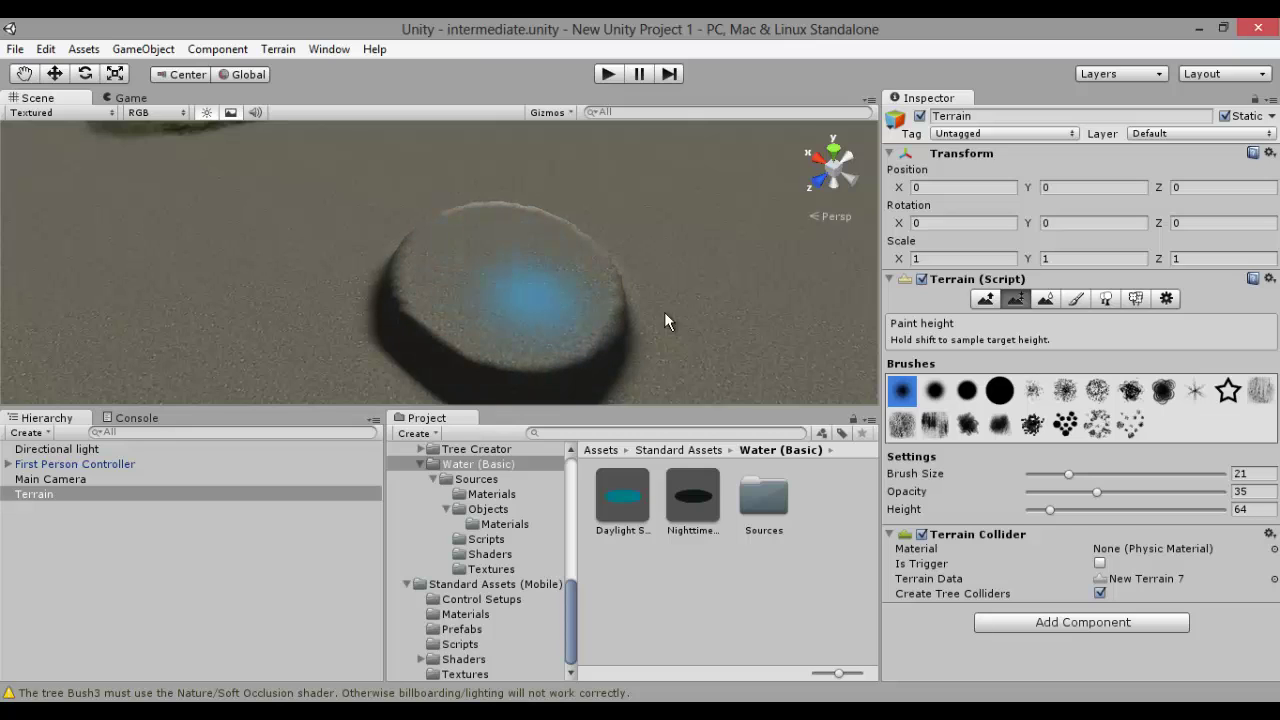
Set the paint height to 63 and paint a second plateau adjoining the first one
{"action": "left_click", "coordinate": [1254, 508]}
{"action": "key", "text": "BackSpace"}
{"action": "type", "text": "63"}
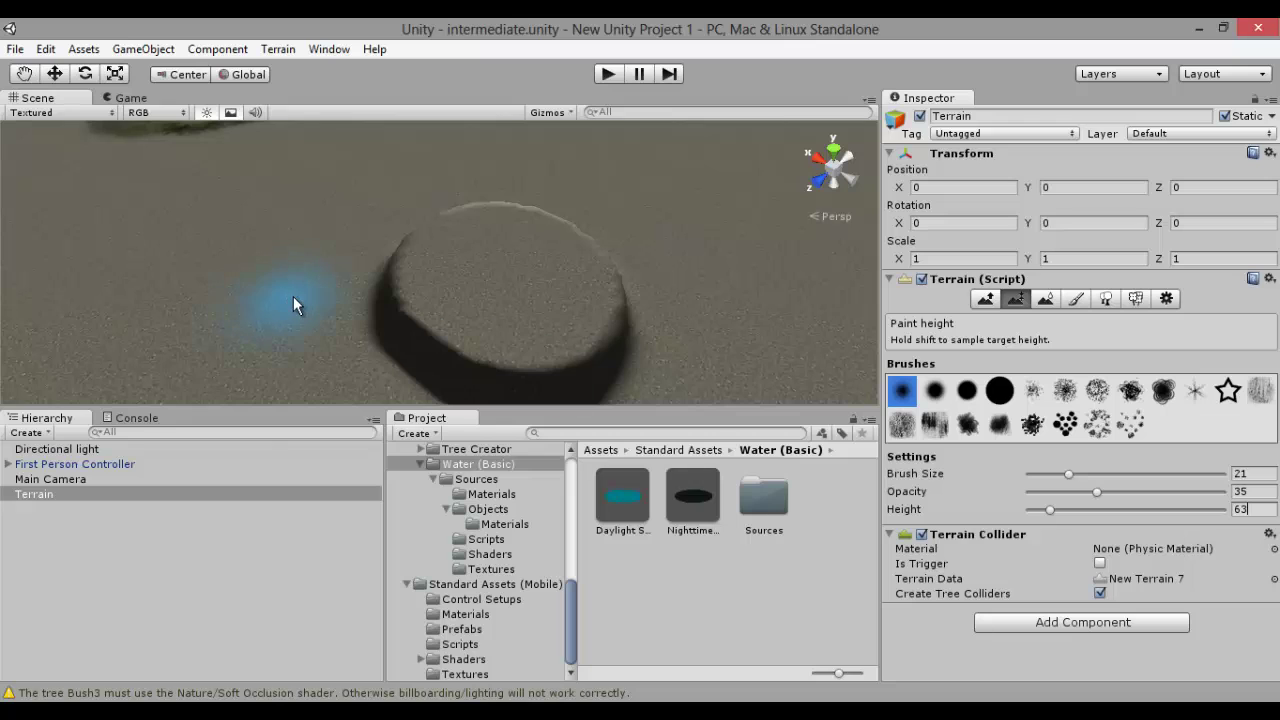
{"action": "mouse_move", "coordinate": [293, 296]}
{"action": "left_mouse_down"}
{"action": "mouse_move", "coordinate": [316, 274]}
{"action": "mouse_move", "coordinate": [316, 325]}
{"action": "mouse_move", "coordinate": [333, 246]}
{"action": "mouse_move", "coordinate": [255, 274]}
{"action": "mouse_move", "coordinate": [273, 287]}
{"action": "left_mouse_up"}
Set the paint height to 62 and paint a wide plateau around the near sides of the two existing ones
{"action": "right_click_drag", "start_coordinate": [273, 287], "coordinate": [185, 310]}
{"action": "key", "text": "Down"}
{"action": "key", "text": "Left"}
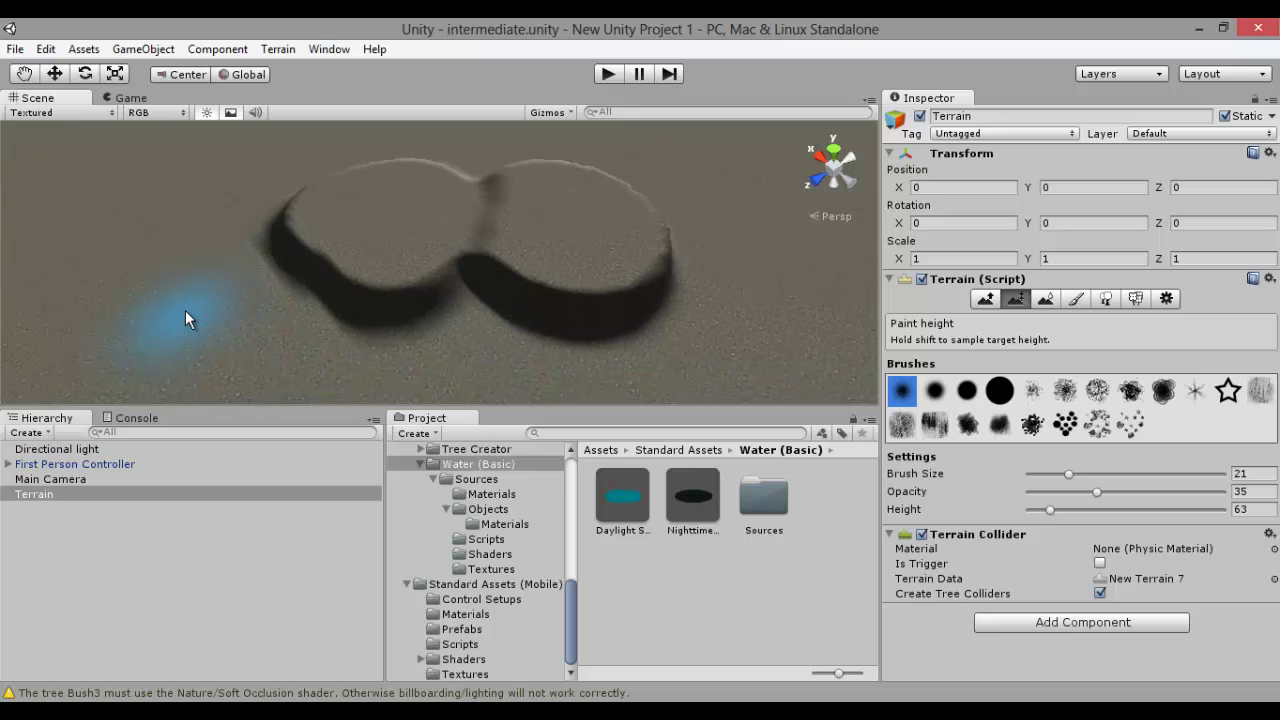
{"action": "left_click", "coordinate": [1257, 513]}
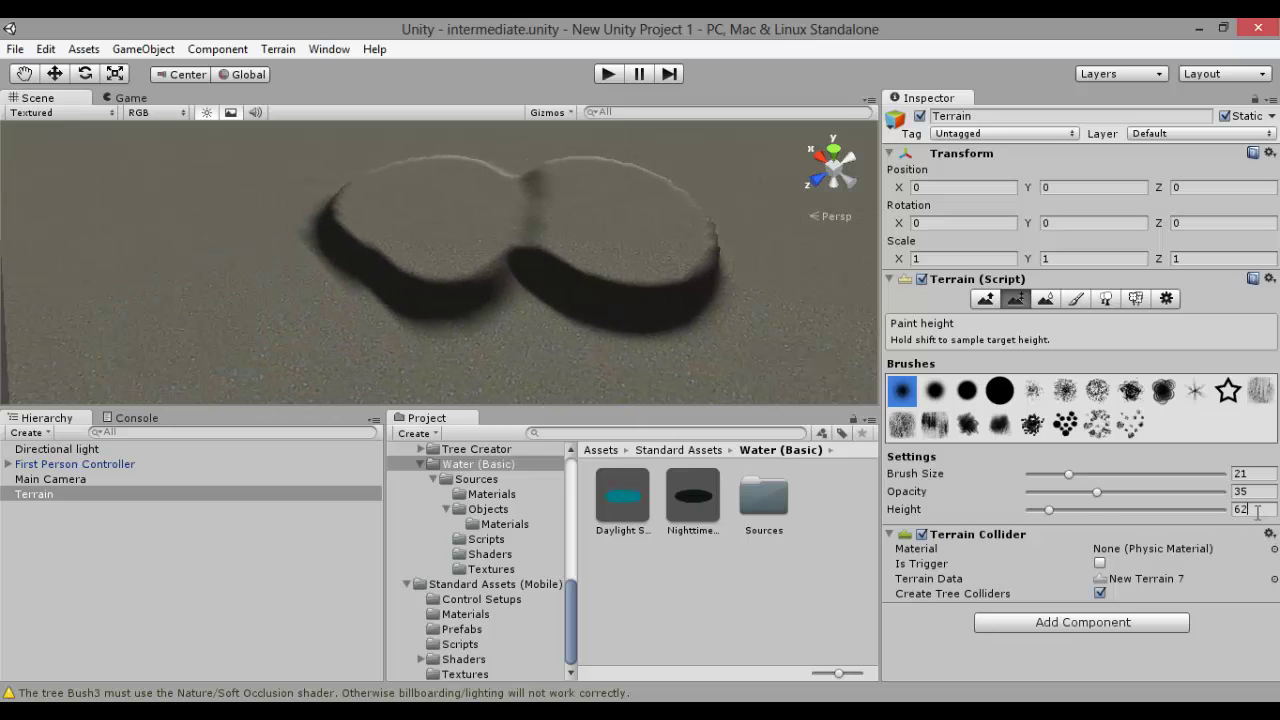
{"action": "mouse_move", "coordinate": [282, 212]}
{"action": "left_mouse_down"}
{"action": "mouse_move", "coordinate": [288, 281]}
{"action": "mouse_move", "coordinate": [357, 329]}
{"action": "mouse_move", "coordinate": [413, 346]}
{"action": "mouse_move", "coordinate": [518, 347]}
{"action": "mouse_move", "coordinate": [676, 378]}
{"action": "mouse_move", "coordinate": [757, 349]}
{"action": "mouse_move", "coordinate": [655, 320]}
{"action": "mouse_move", "coordinate": [511, 310]}
{"action": "left_mouse_up"}
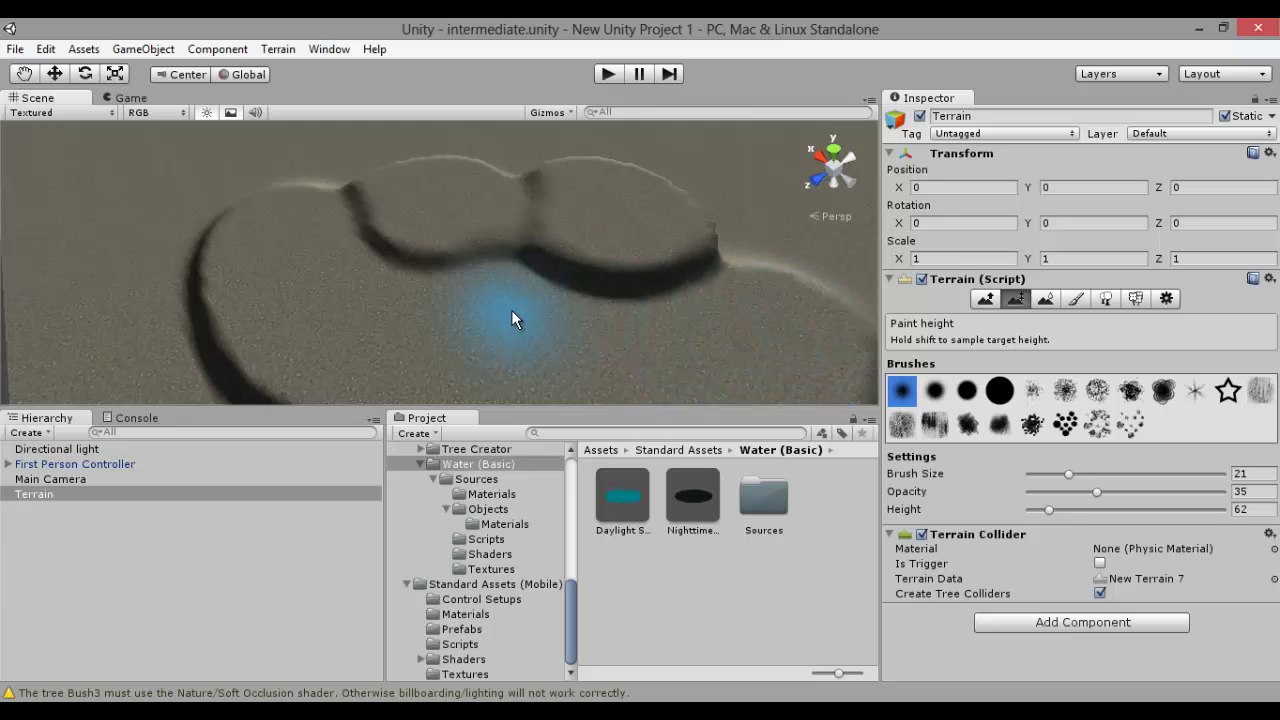
Set the paint height to 61 and paint another plateau beside the wide one
{"action": "right_click_drag", "start_coordinate": [388, 352], "coordinate": [422, 354]}
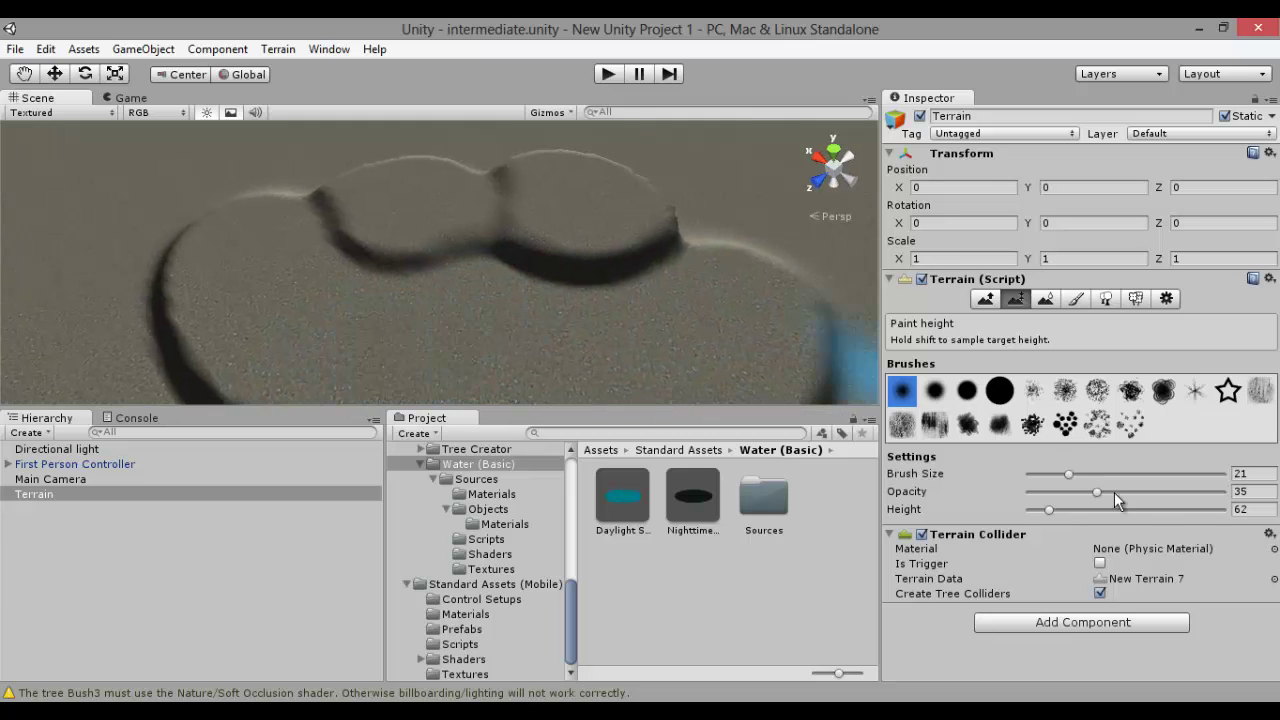
{"action": "left_click", "coordinate": [1256, 511]}
{"action": "key", "text": "BackSpace"}
{"action": "type", "text": "1"}
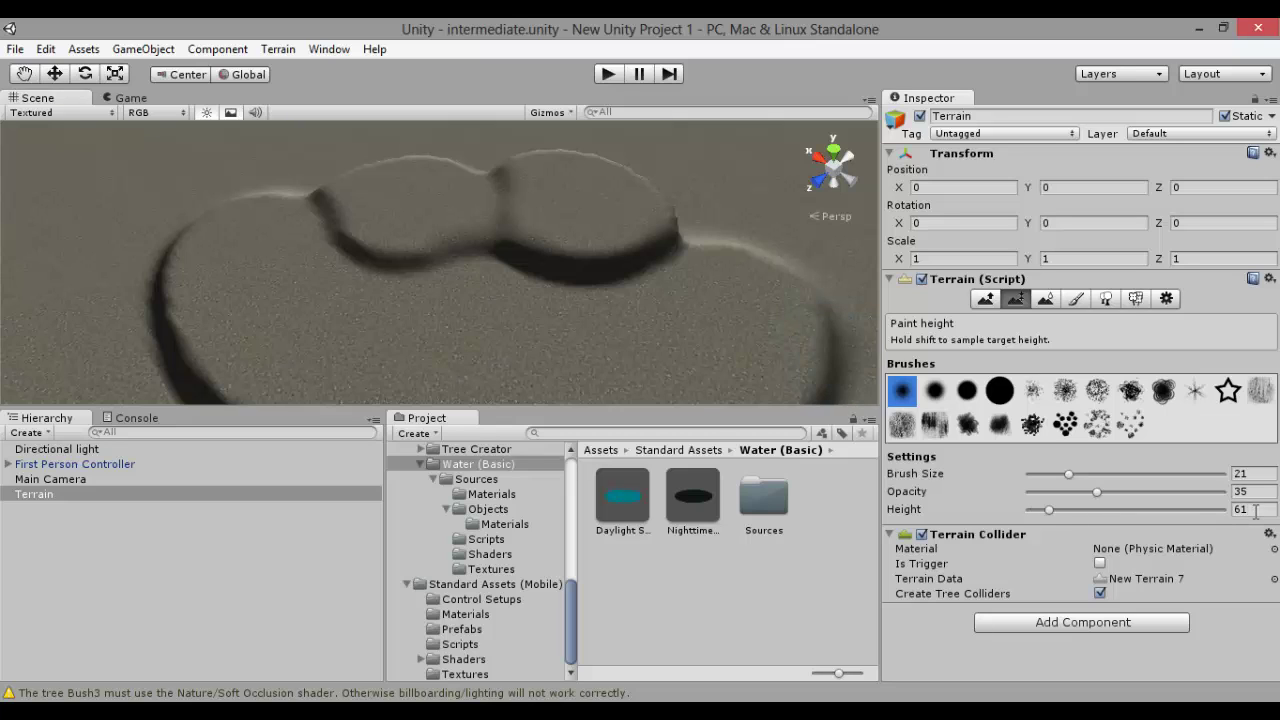
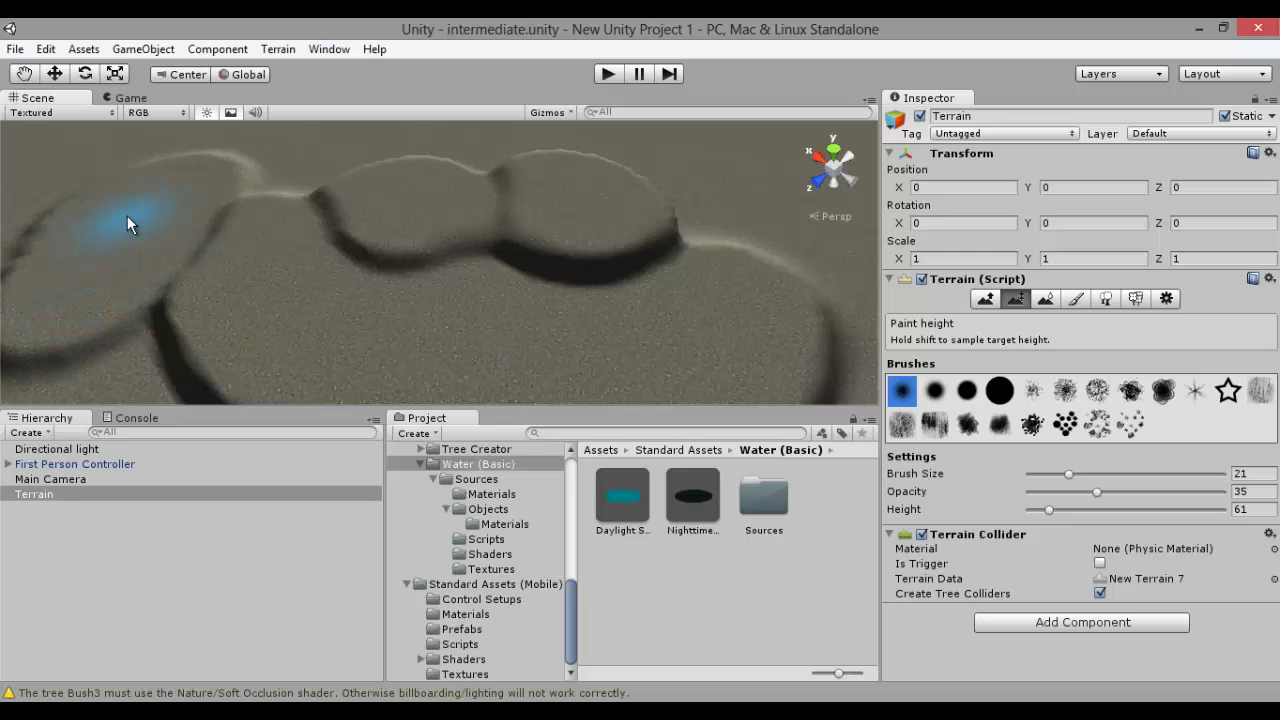
Smooth the outer edge of the lowest plateau into the surrounding ground with Smooth Height
{"action": "key", "text": "Left"}
{"action": "key", "text": "Left"}
{"action": "key", "text": "Up"}
{"action": "key", "text": "Left"}
{"action": "right_click_drag", "start_coordinate": [593, 281], "coordinate": [804, 300]}
{"action": "mouse_move", "coordinate": [588, 214]}
{"action": "right_mouse_down"}
{"action": "mouse_move", "coordinate": [641, 234]}
{"action": "mouse_move", "coordinate": [728, 121]}
{"action": "mouse_move", "coordinate": [811, 75]}
{"action": "right_mouse_up"}
{"action": "key", "text": "Up"}
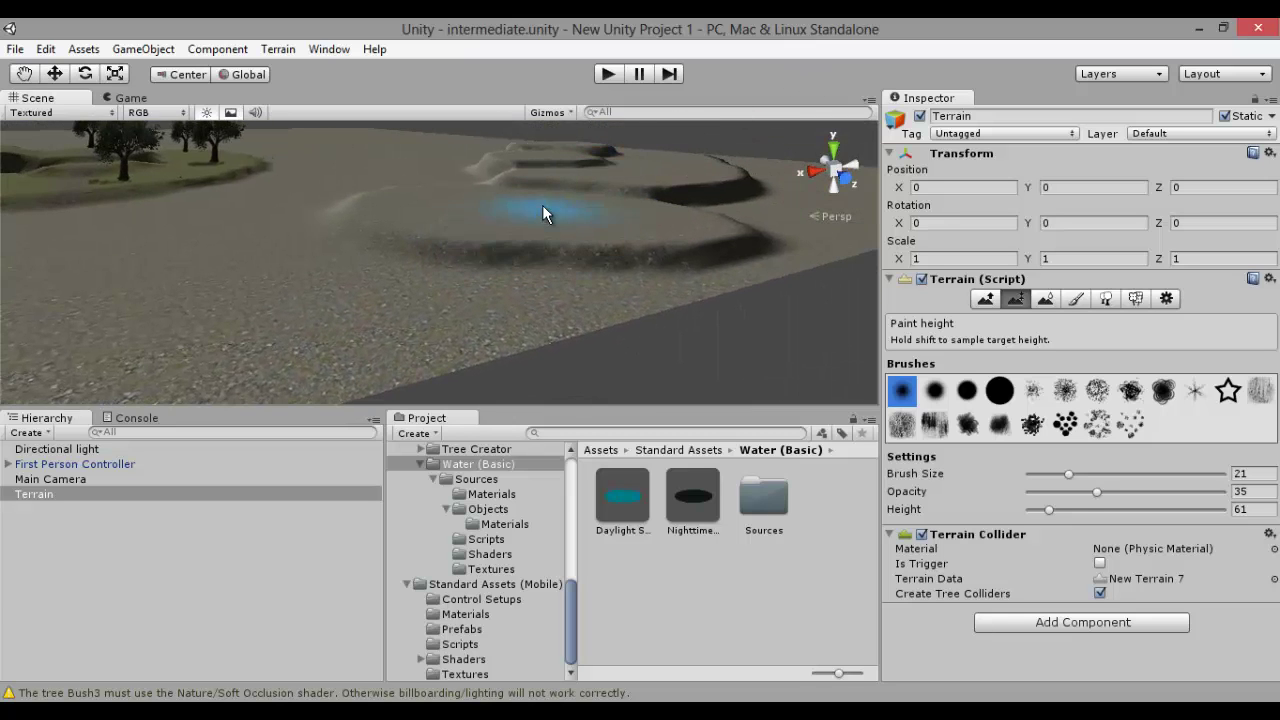
{"action": "left_click", "coordinate": [1045, 298]}
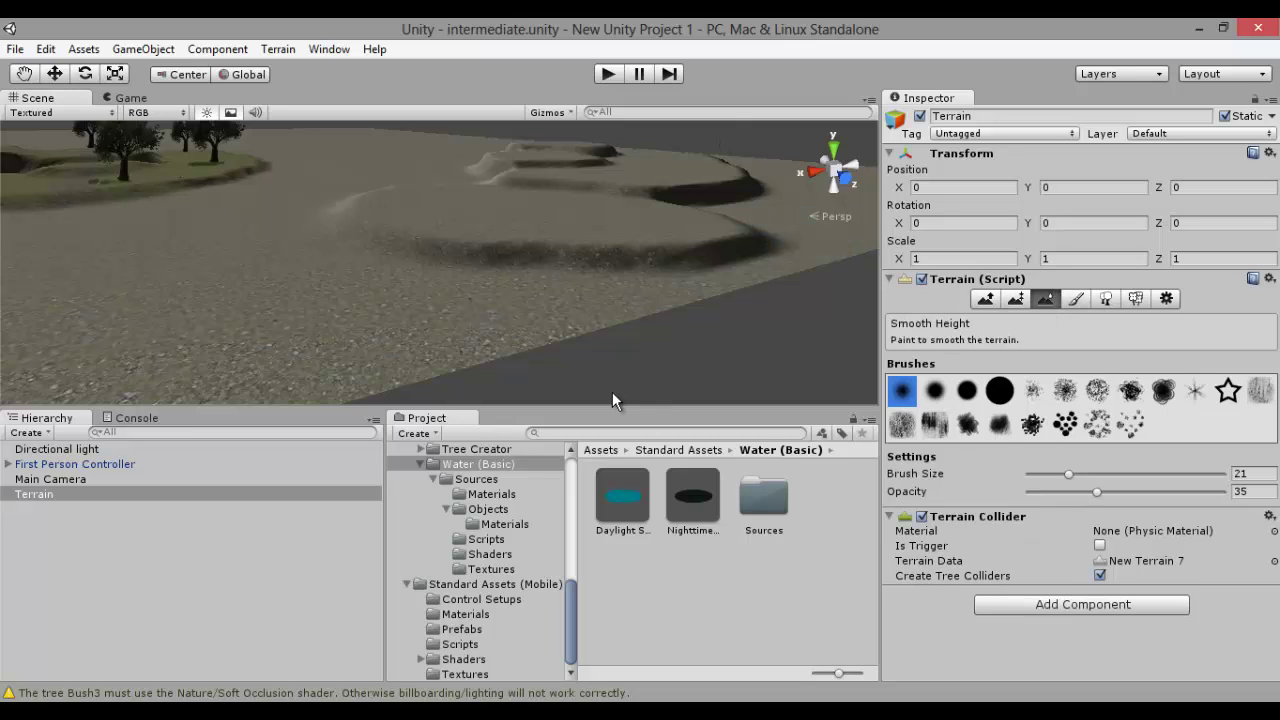
{"action": "left_click_drag", "start_coordinate": [406, 240], "coordinate": [596, 248]}
Smooth the ledges between the successive plateaus up to the highest one to form walkable slopes
{"action": "right_click_drag", "start_coordinate": [492, 192], "coordinate": [571, 112]}
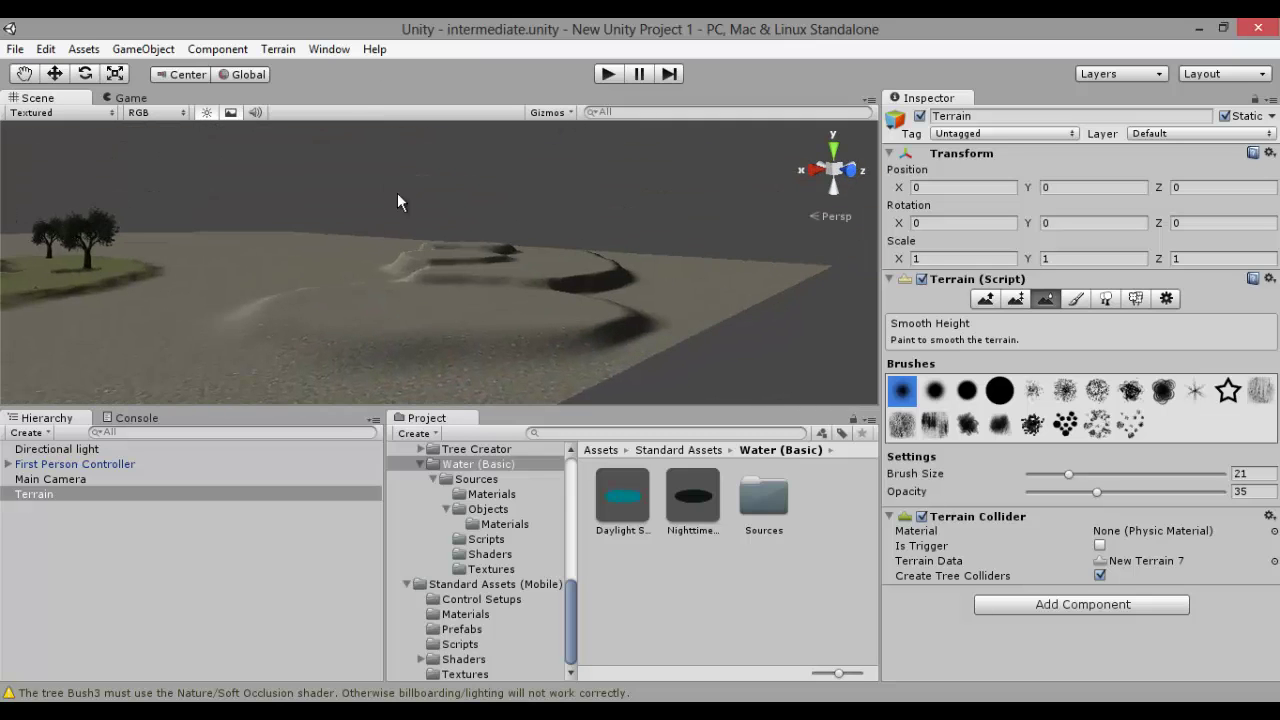
{"action": "scroll", "coordinate": [420, 214], "scroll_direction": "up", "scroll_amount": 5}
{"action": "mouse_move", "coordinate": [452, 291]}
{"action": "left_mouse_down"}
{"action": "mouse_move", "coordinate": [607, 293]}
{"action": "mouse_move", "coordinate": [456, 344]}
{"action": "left_mouse_up"}
{"action": "right_click_drag", "start_coordinate": [468, 372], "coordinate": [356, 468]}
{"action": "scroll", "coordinate": [544, 188], "scroll_direction": "up", "scroll_amount": 4}
{"action": "key", "text": "Down"}
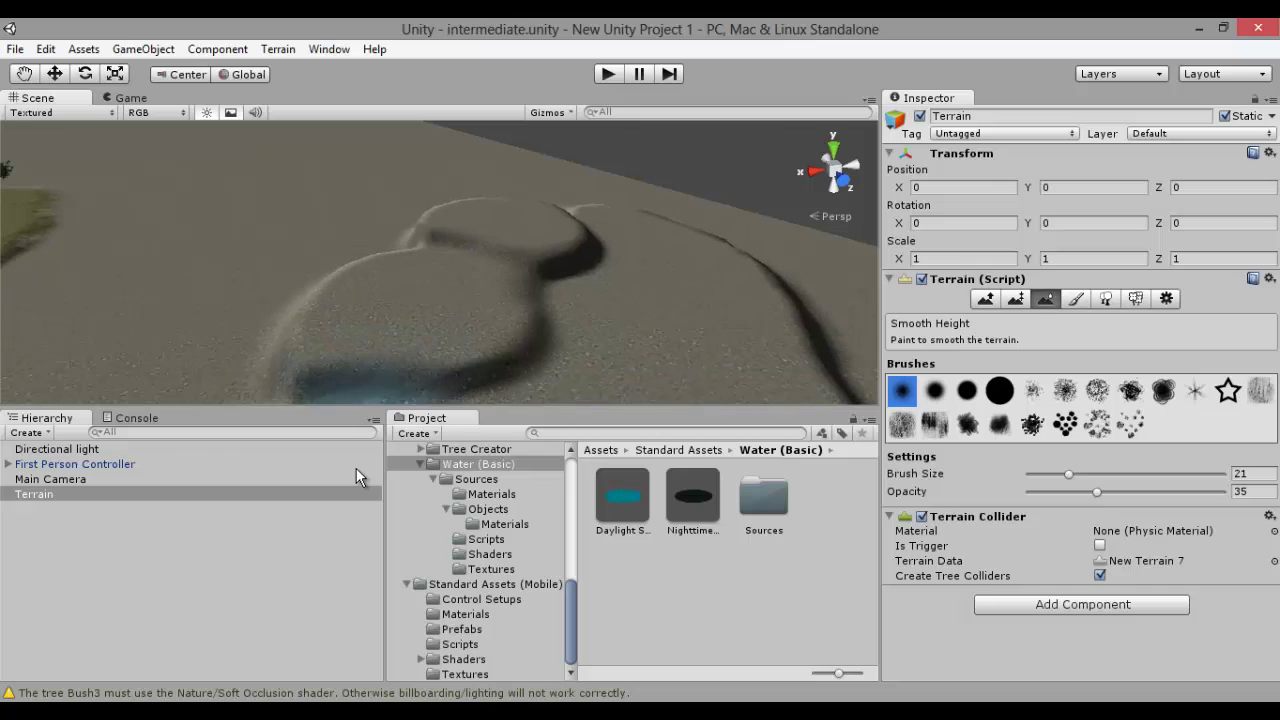
{"action": "mouse_move", "coordinate": [357, 354]}
{"action": "left_mouse_down"}
{"action": "mouse_move", "coordinate": [421, 354]}
{"action": "mouse_move", "coordinate": [451, 344]}
{"action": "mouse_move", "coordinate": [372, 357]}
{"action": "mouse_move", "coordinate": [486, 328]}
{"action": "mouse_move", "coordinate": [461, 220]}
{"action": "mouse_move", "coordinate": [493, 234]}
{"action": "mouse_move", "coordinate": [458, 228]}
{"action": "left_mouse_up"}
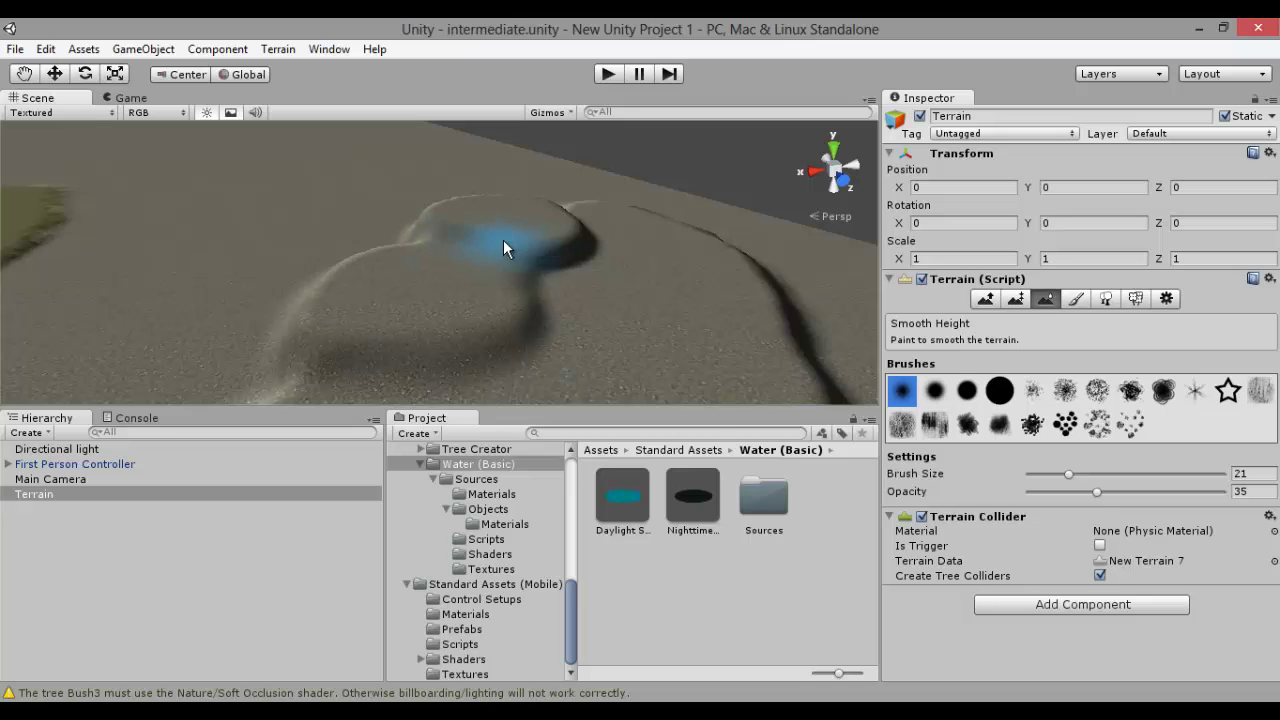
Test the smoothed plateaus in play mode by walking from the island up the successive slopes, and exit play mode
{"action": "left_click", "coordinate": [605, 74]}
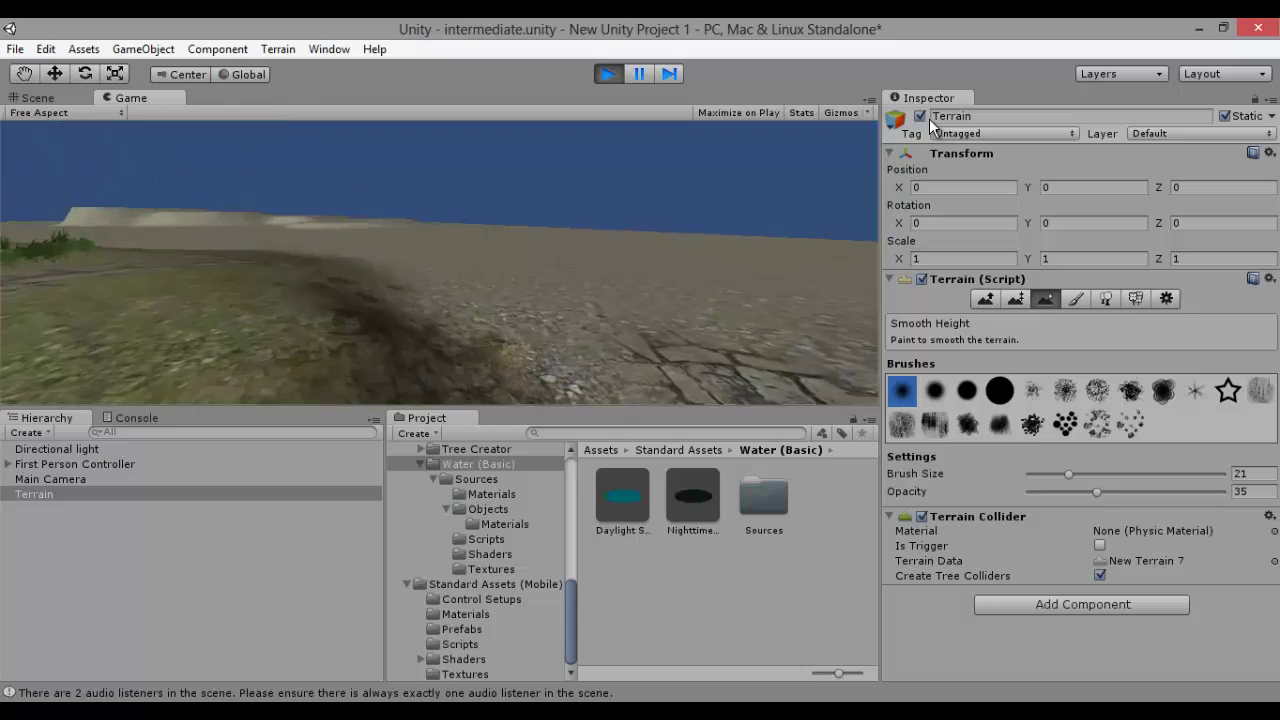
{"action": "key", "text": "w"}
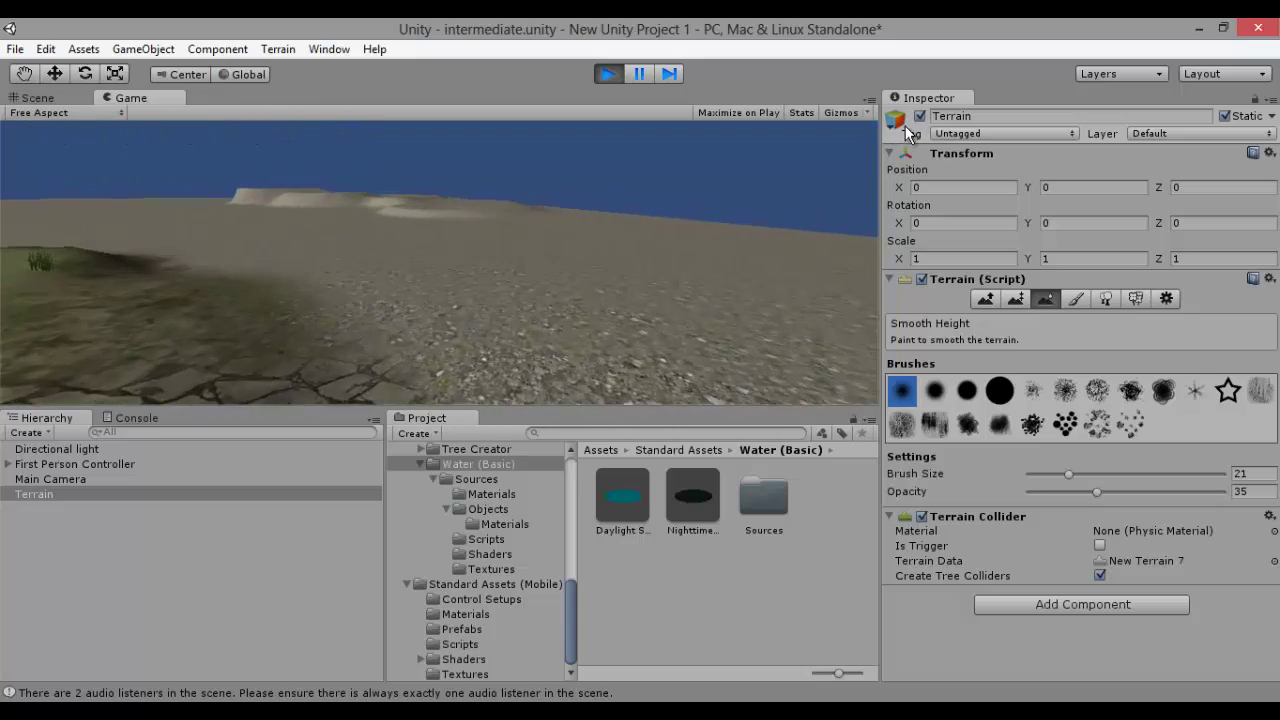
{"action": "key", "text": "w"}
{"action": "key", "text": "w"}
{"action": "key", "text": "w"}
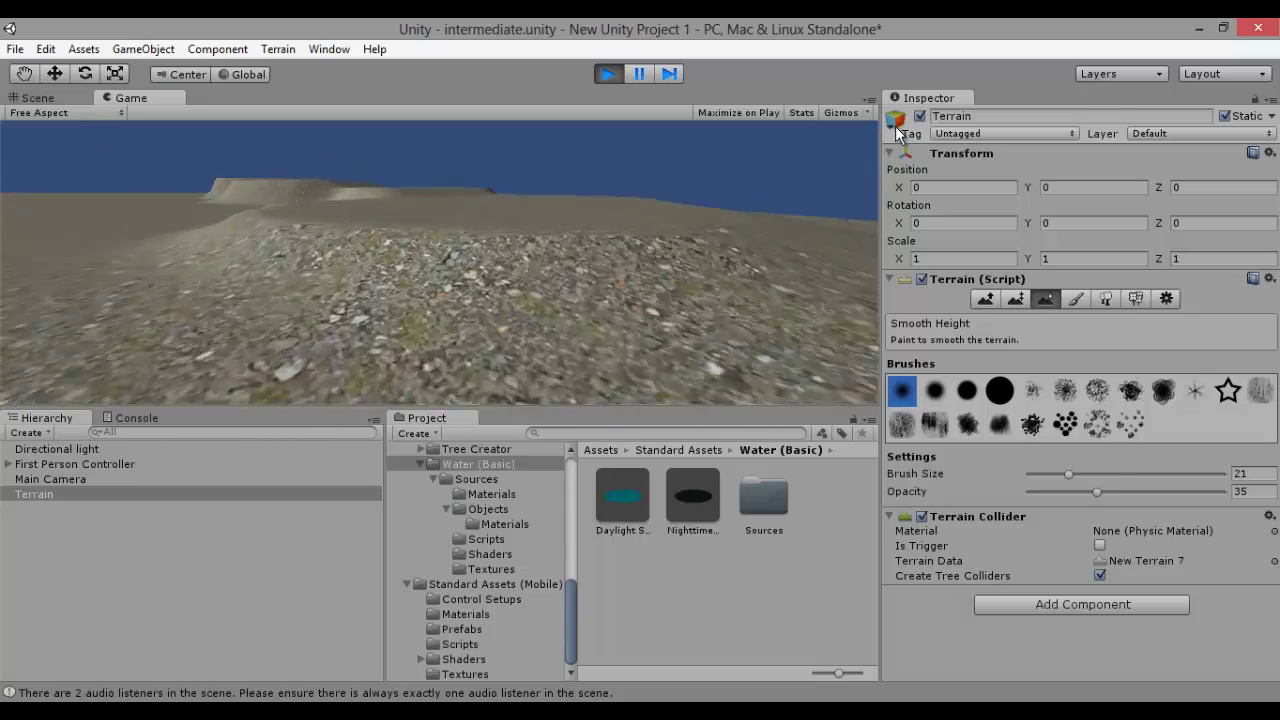
{"action": "key", "text": "w"}
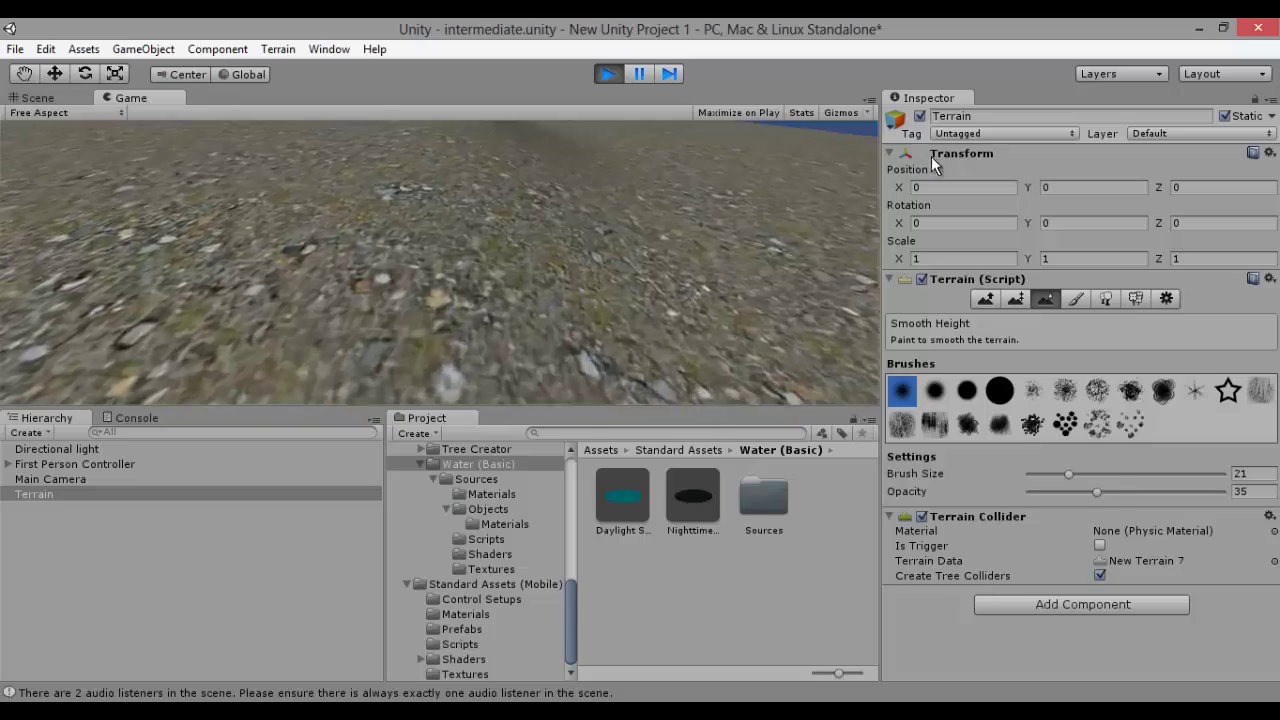
{"action": "key", "text": "w"}
{"action": "key", "text": "w"}
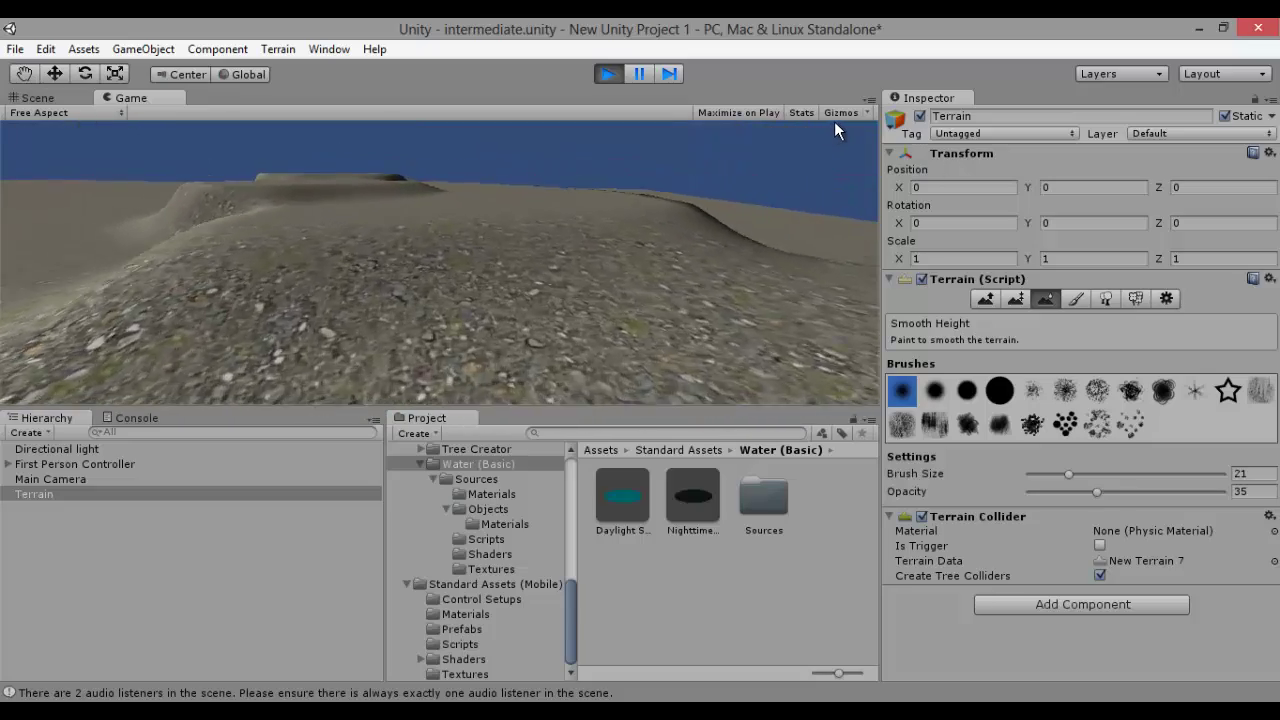
{"action": "key", "text": "w"}
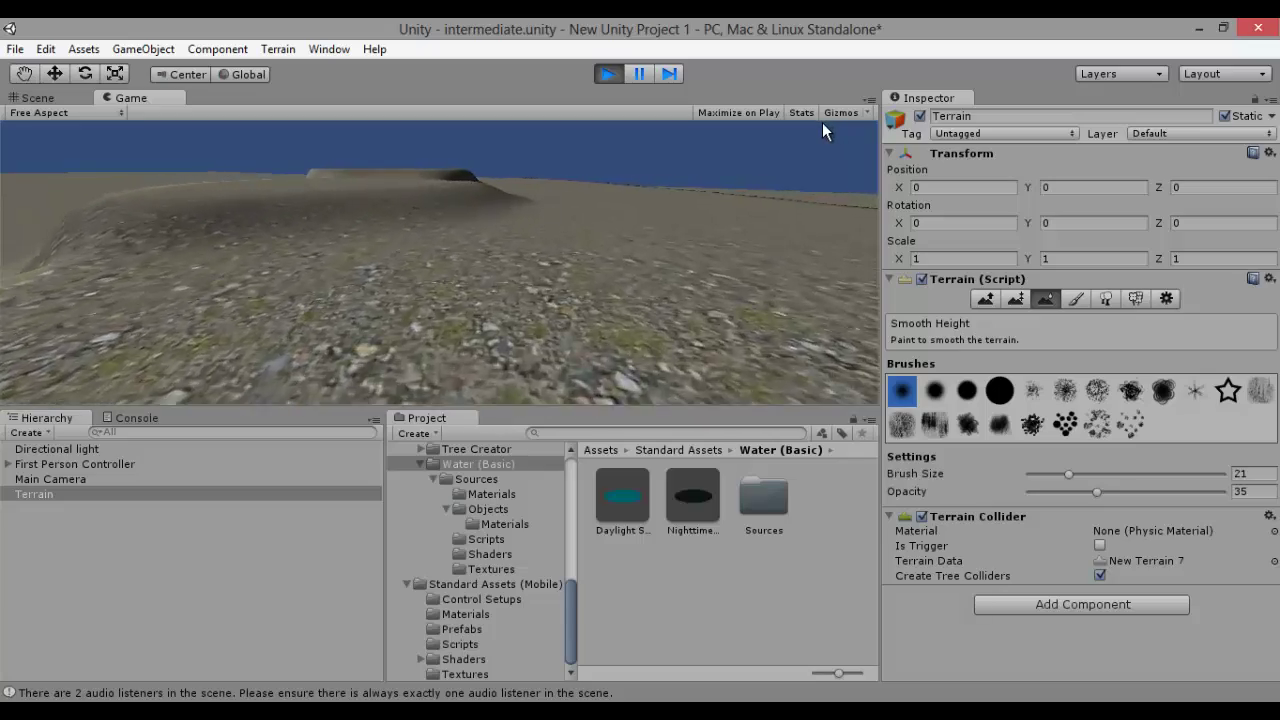
{"action": "key", "text": "w"}
{"action": "key", "text": "w"}
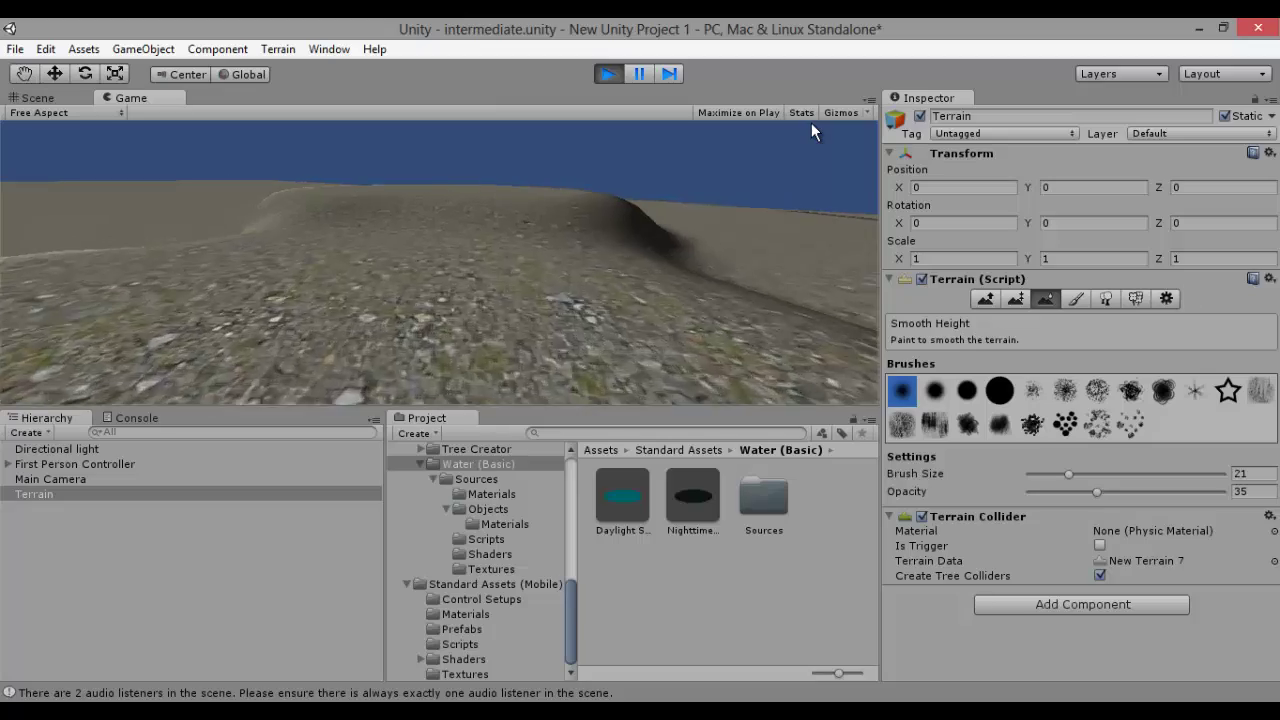
{"action": "key", "text": "w"}
{"action": "key", "text": "w"}
{"action": "key", "text": "w"}
{"action": "left_click", "coordinate": [608, 73]}
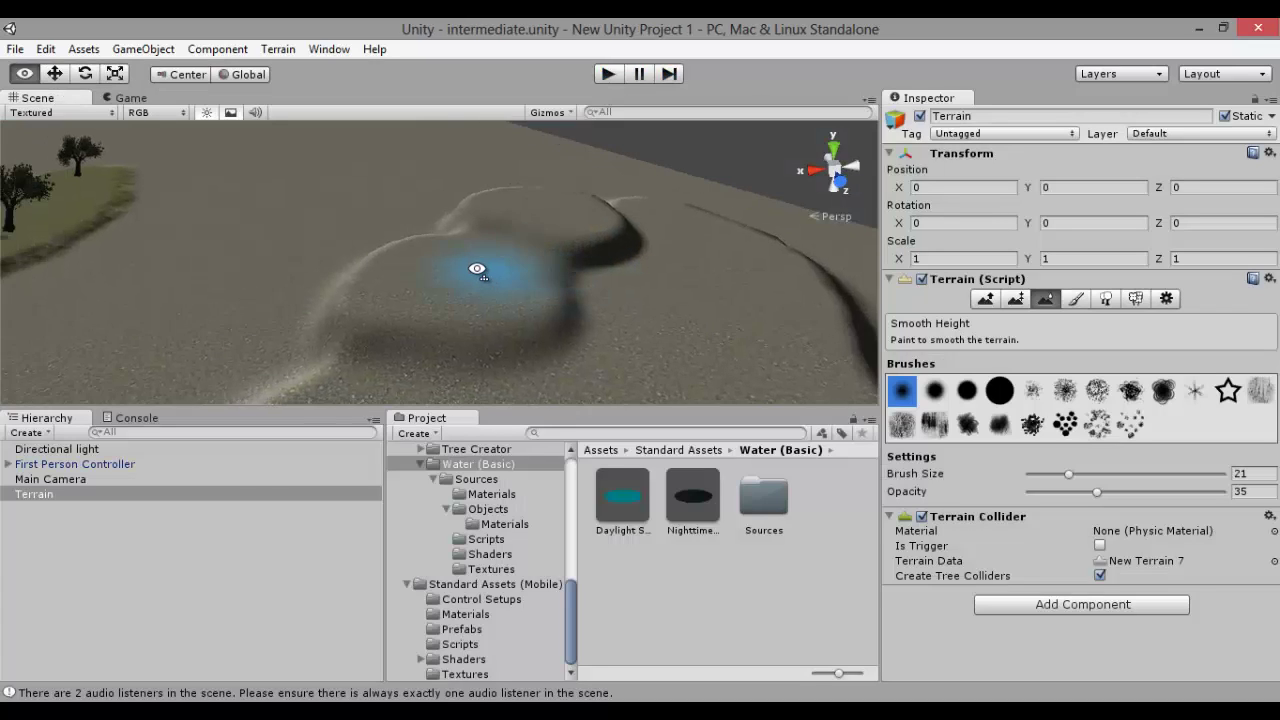
Paint the brown rock texture with brush size 4 along the lowest plateau's edge facing the terrain border
{"action": "right_click_drag", "start_coordinate": [484, 267], "coordinate": [491, 291]}
{"action": "left_click", "coordinate": [1073, 300]}
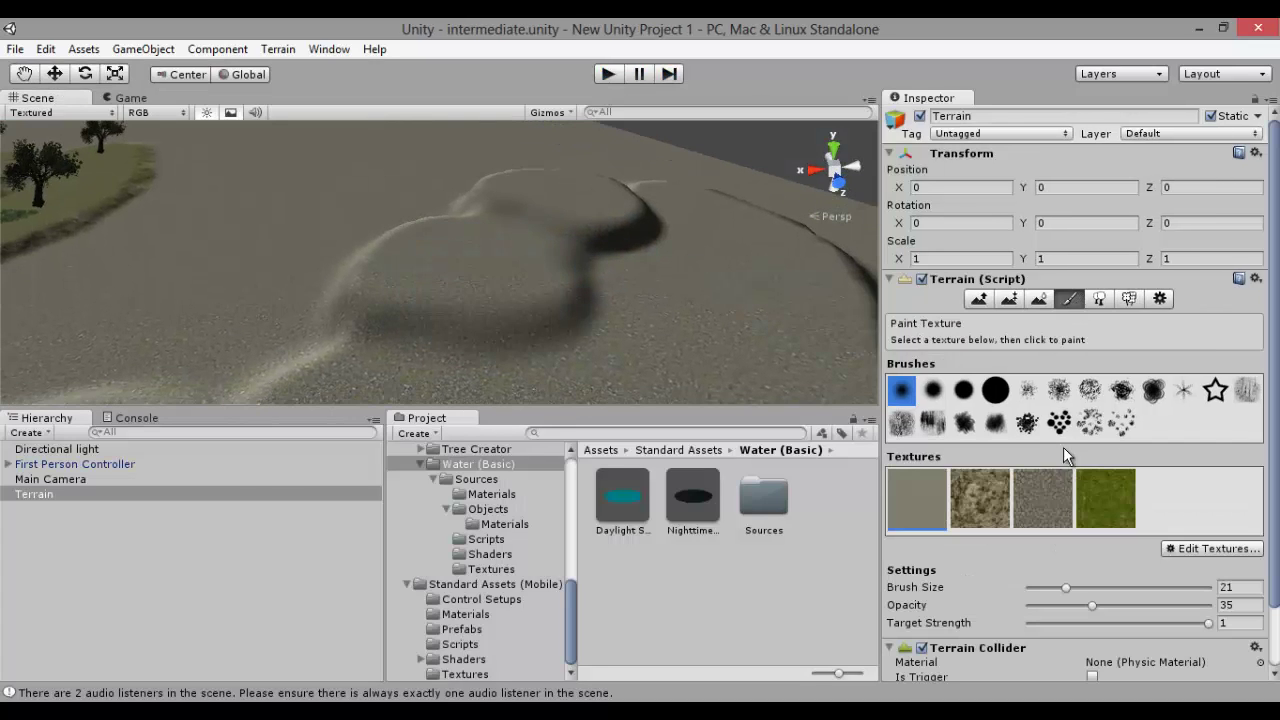
{"action": "left_click", "coordinate": [968, 494]}
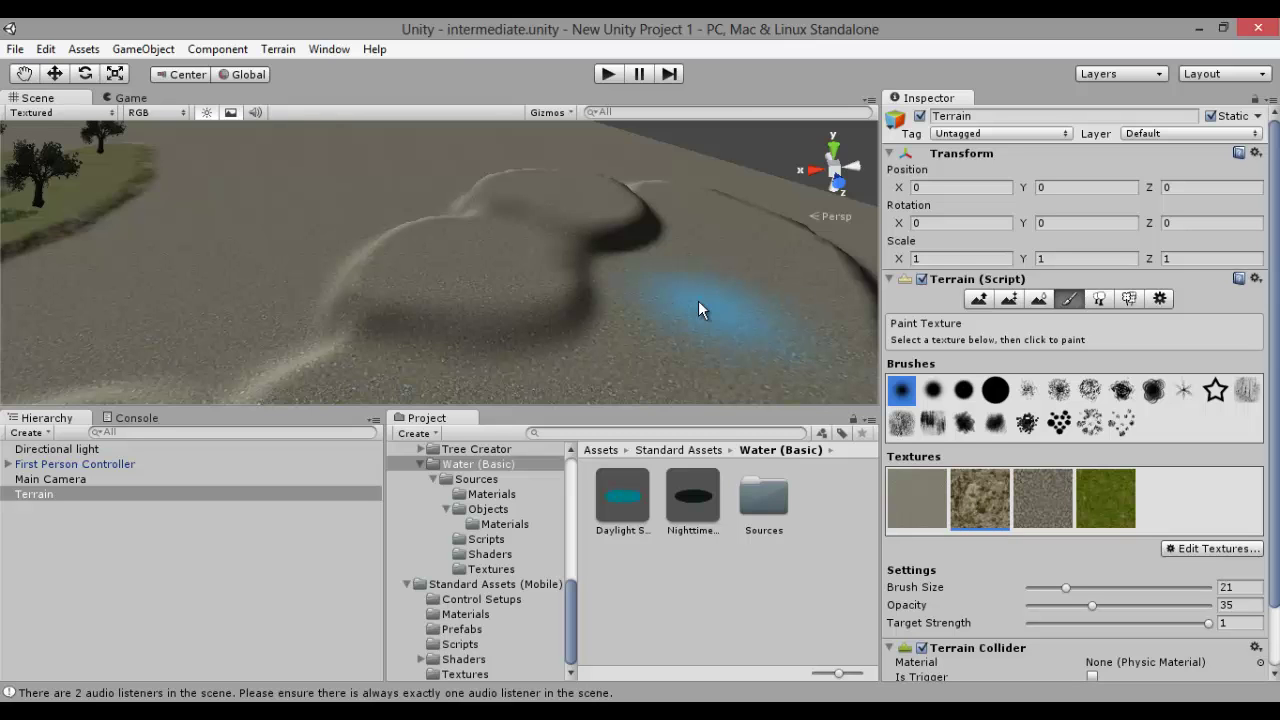
{"action": "right_click_drag", "start_coordinate": [699, 302], "coordinate": [758, 324]}
{"action": "key", "text": "Right"}
{"action": "key", "text": "Down"}
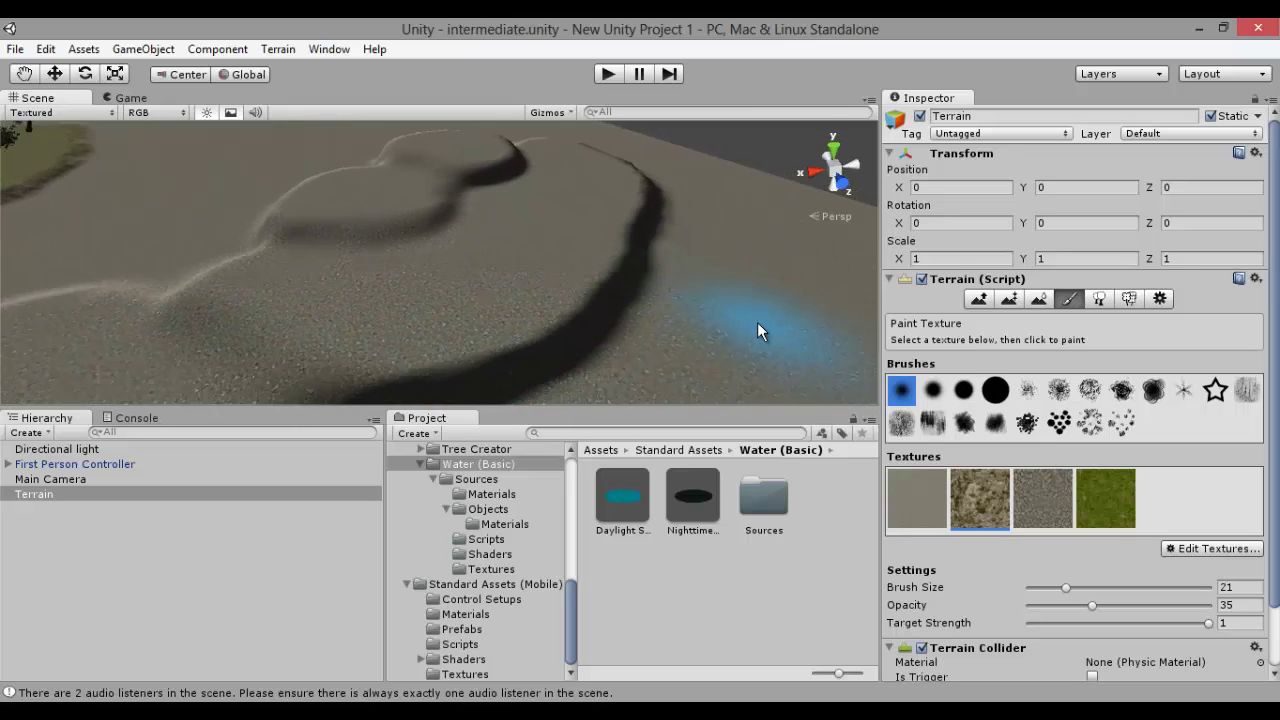
{"action": "key", "text": "Down"}
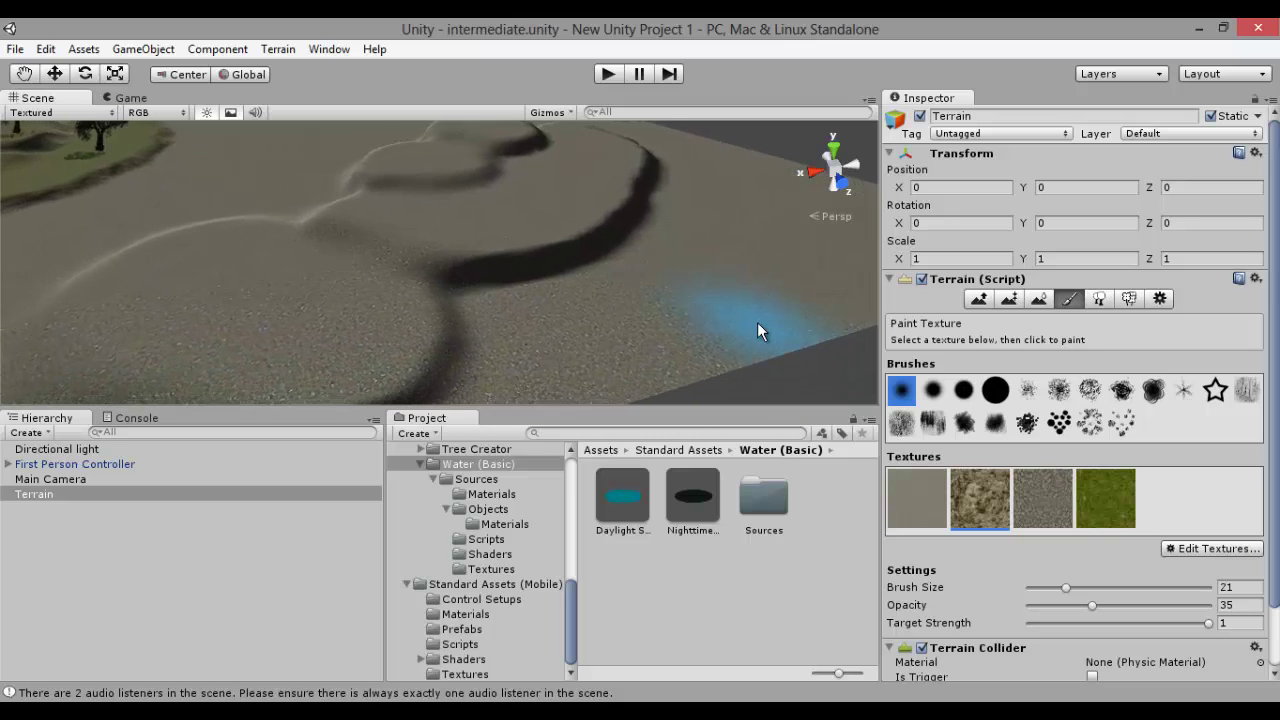
{"action": "key", "text": "Left"}
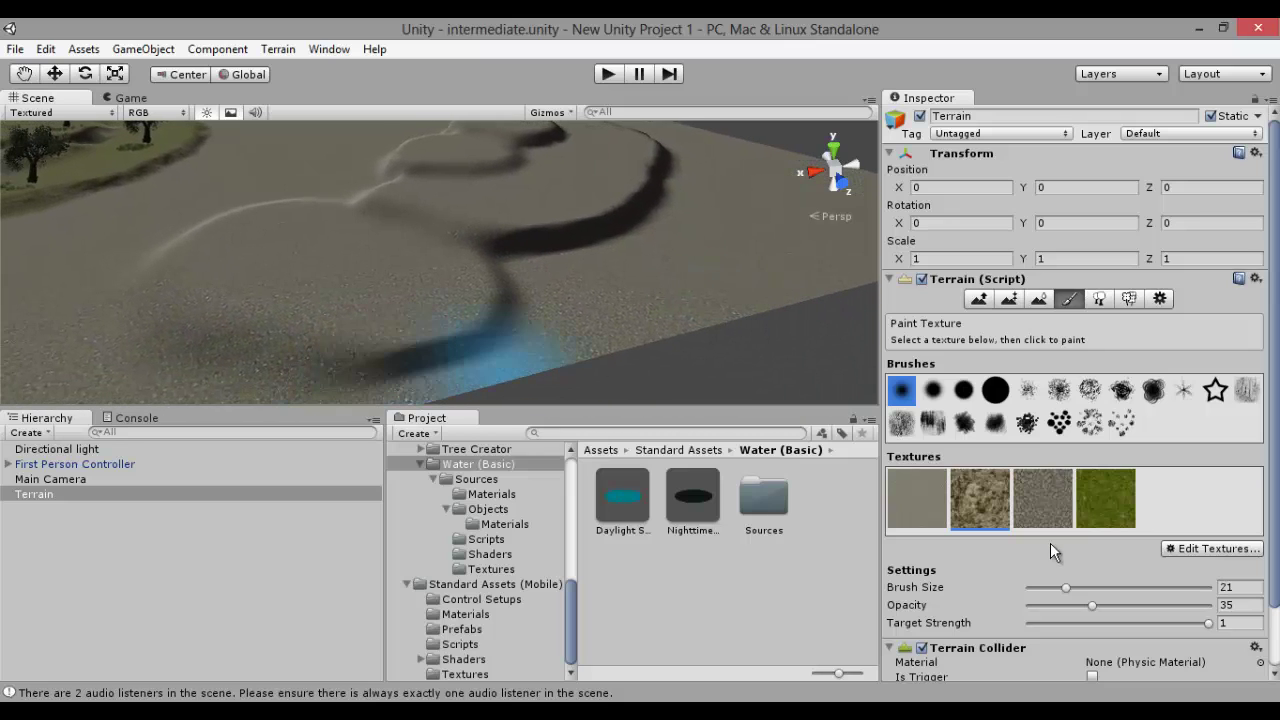
{"action": "left_click_drag", "start_coordinate": [1047, 589], "coordinate": [1034, 588]}
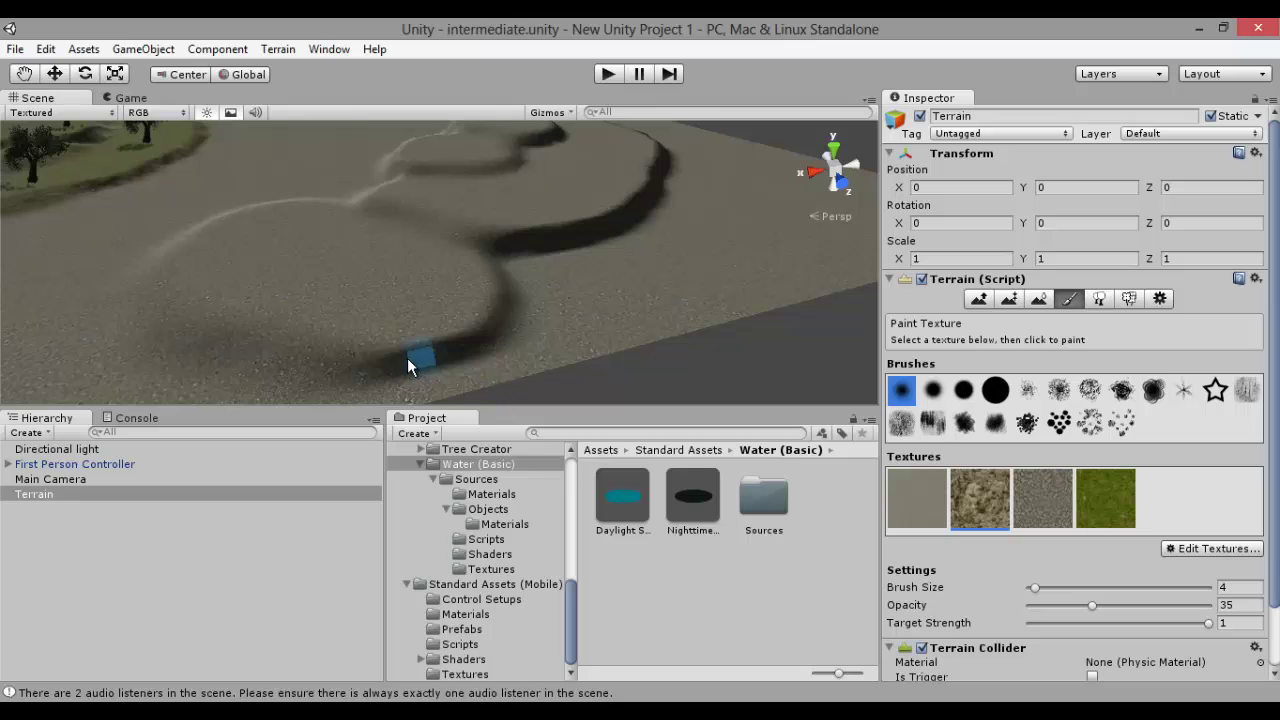
{"action": "mouse_move", "coordinate": [409, 360]}
{"action": "left_mouse_down"}
{"action": "mouse_move", "coordinate": [384, 369]}
{"action": "mouse_move", "coordinate": [431, 362]}
{"action": "mouse_move", "coordinate": [341, 359]}
{"action": "mouse_move", "coordinate": [492, 342]}
{"action": "mouse_move", "coordinate": [482, 316]}
{"action": "mouse_move", "coordinate": [480, 330]}
{"action": "left_mouse_up"}
{"action": "key", "text": "ctrl+z"}
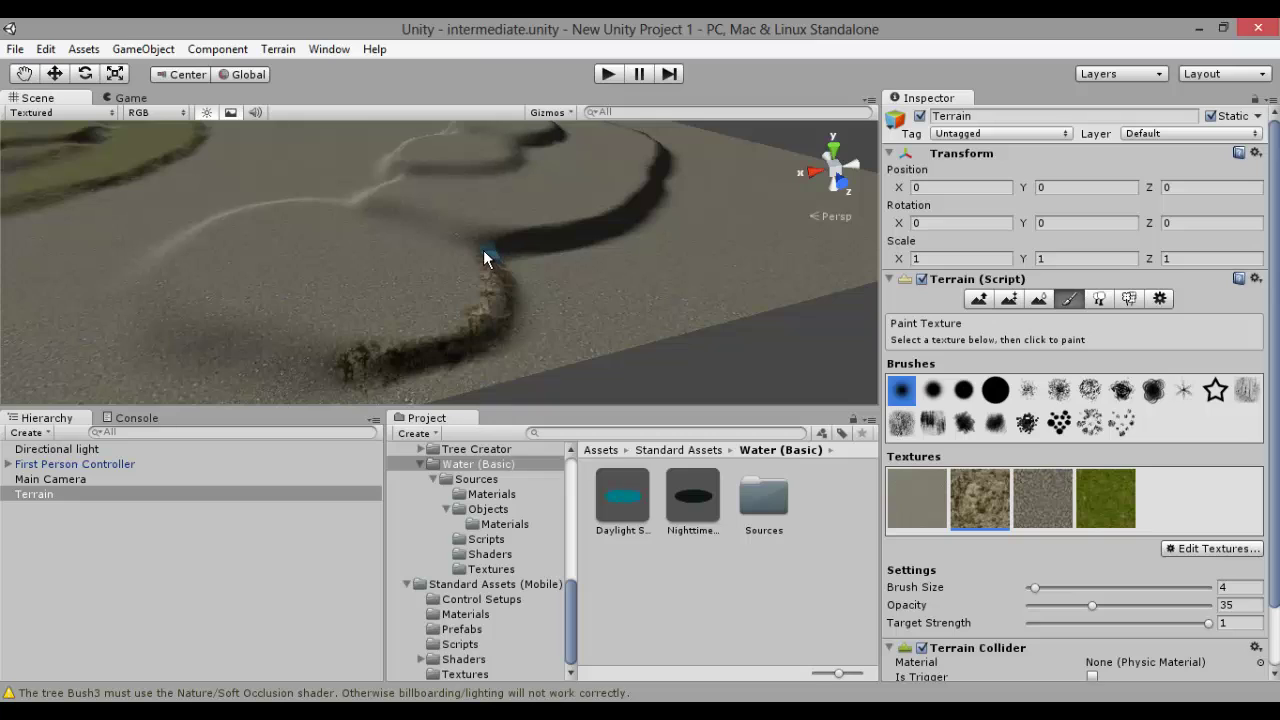
{"action": "left_click_drag", "start_coordinate": [528, 246], "coordinate": [518, 246]}
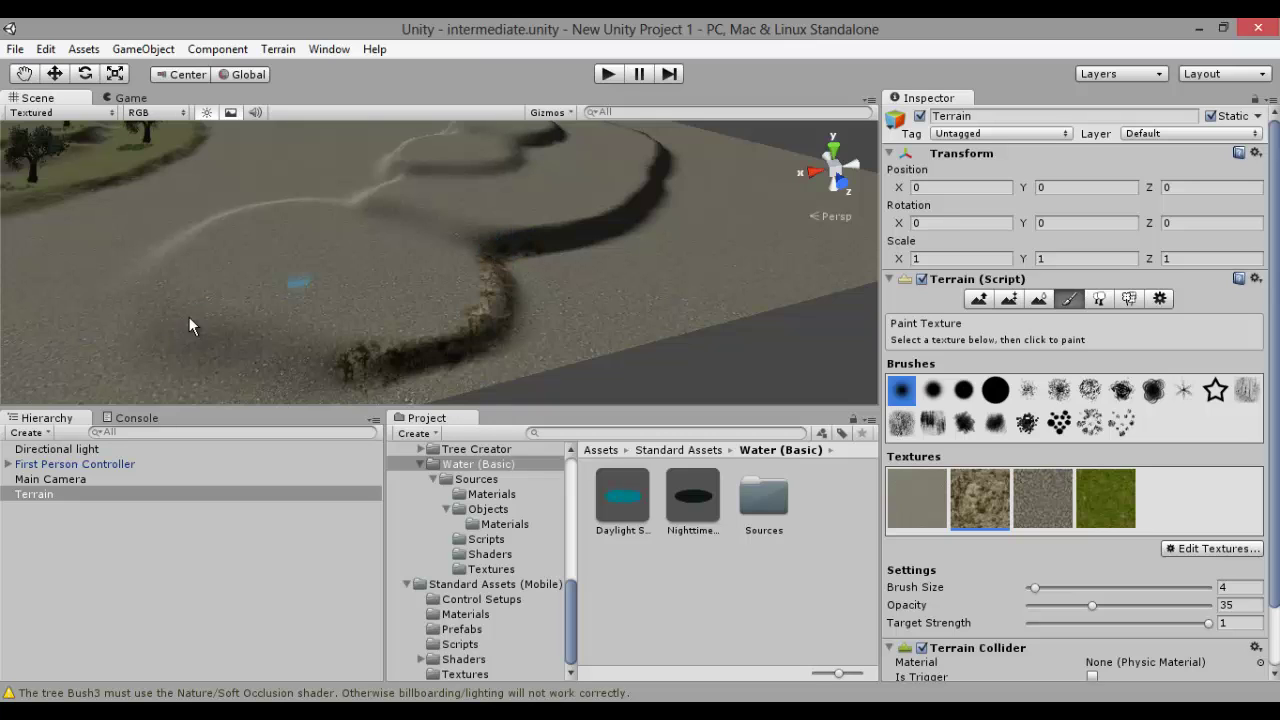
Continue the rock texture around the front edge of the lowest plateau to the side facing the island
{"action": "mouse_move", "coordinate": [332, 366]}
{"action": "left_mouse_down"}
{"action": "mouse_move", "coordinate": [286, 353]}
{"action": "mouse_move", "coordinate": [566, 331]}
{"action": "mouse_move", "coordinate": [646, 354]}
{"action": "left_mouse_up"}
{"action": "key", "text": "Left"}
{"action": "key", "text": "Up"}
{"action": "mouse_move", "coordinate": [479, 345]}
{"action": "left_mouse_down"}
{"action": "mouse_move", "coordinate": [245, 341]}
{"action": "mouse_move", "coordinate": [299, 352]}
{"action": "mouse_move", "coordinate": [219, 318]}
{"action": "left_mouse_up"}
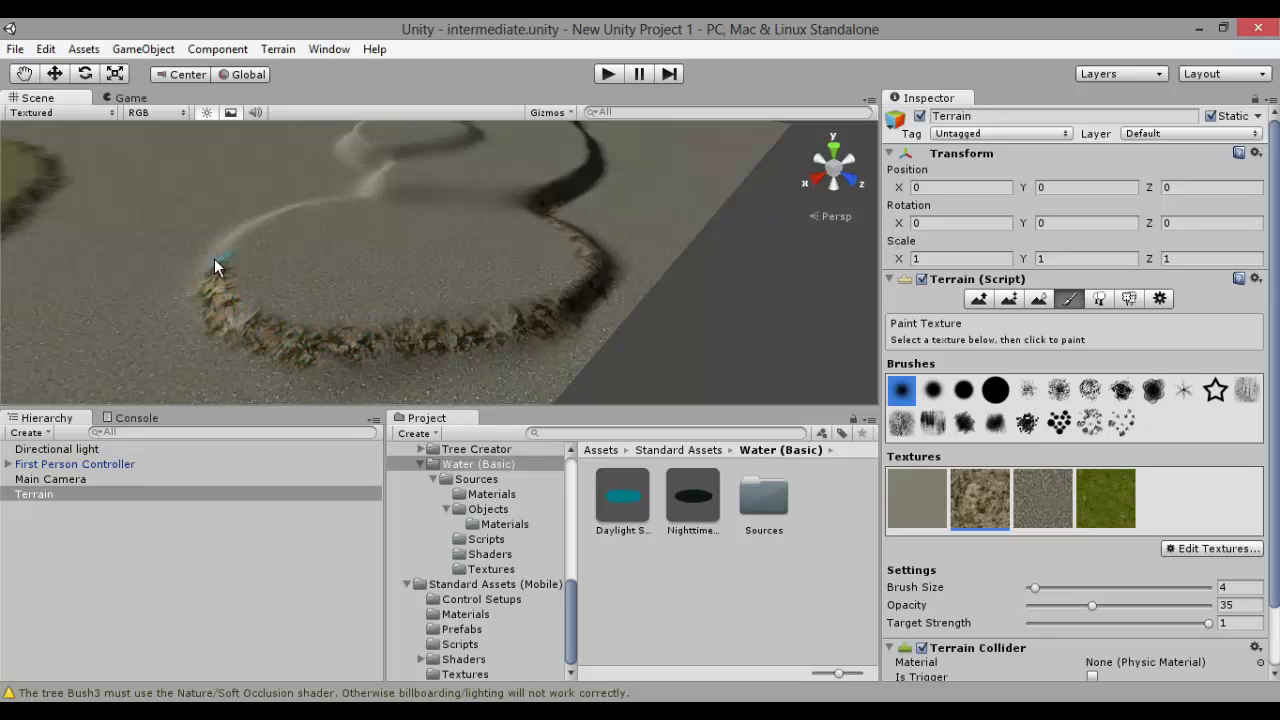
Paint rock along the rest of the lowest plateau's island-facing edge up to its junction with the next plateau
{"action": "key", "text": "Left"}
{"action": "key", "text": "Up"}
{"action": "right_click_drag", "start_coordinate": [317, 267], "coordinate": [477, 293]}
{"action": "key", "text": "Left"}
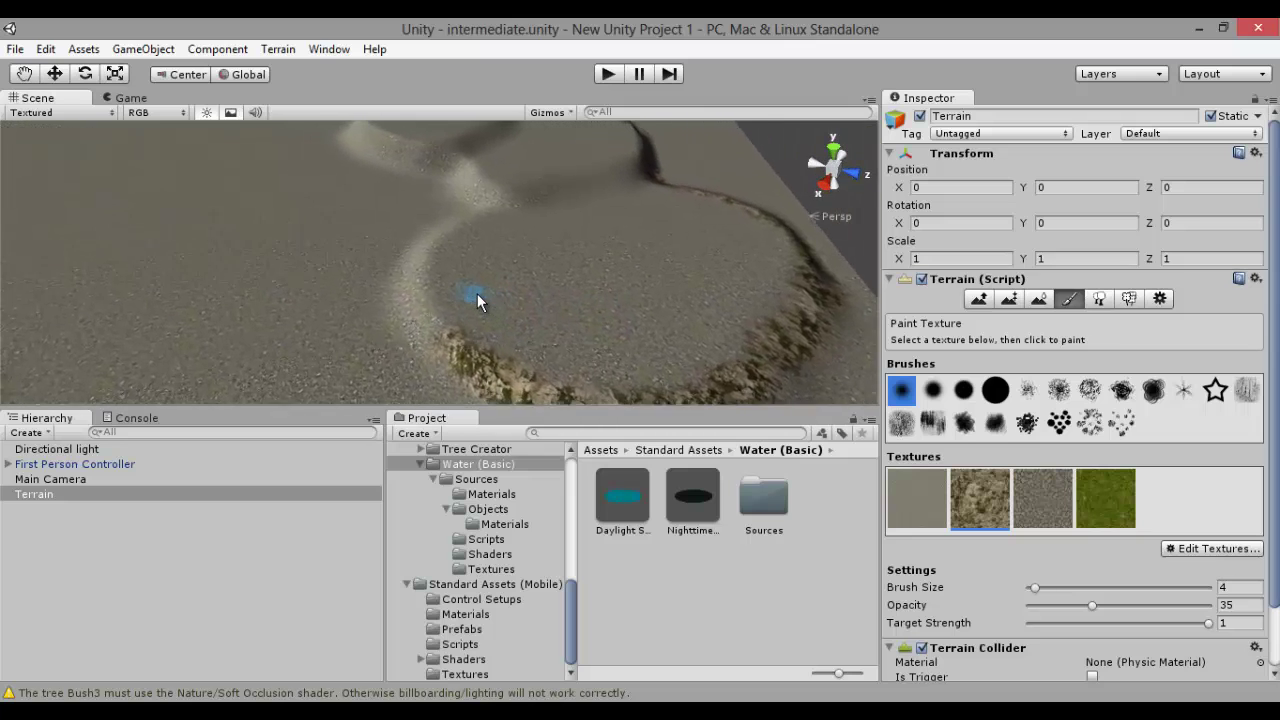
{"action": "key", "text": "Left"}
{"action": "mouse_move", "coordinate": [503, 312]}
{"action": "left_mouse_down"}
{"action": "mouse_move", "coordinate": [499, 286]}
{"action": "mouse_move", "coordinate": [496, 300]}
{"action": "left_mouse_up"}
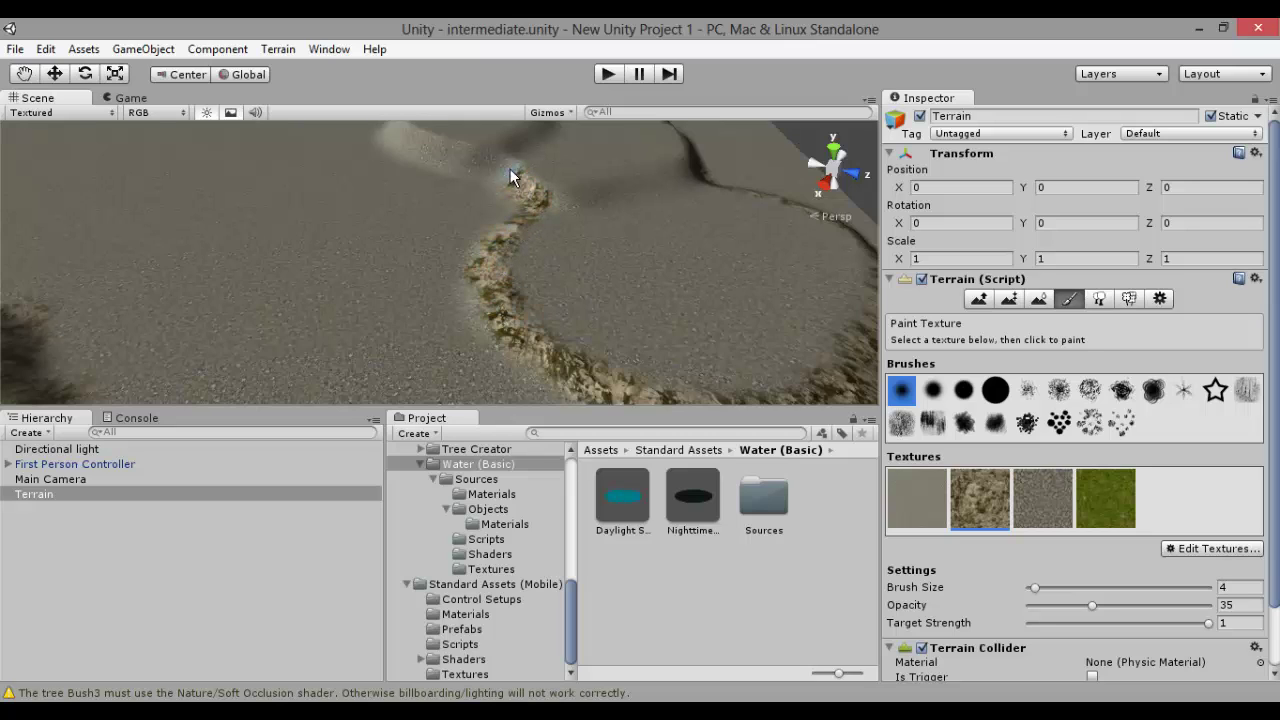
{"action": "left_click_drag", "start_coordinate": [514, 177], "coordinate": [481, 162]}
Cover the island-facing slope of the second plateau with the rock texture
{"action": "key", "text": "Up"}
{"action": "key", "text": "Left"}
{"action": "key", "text": "Up"}
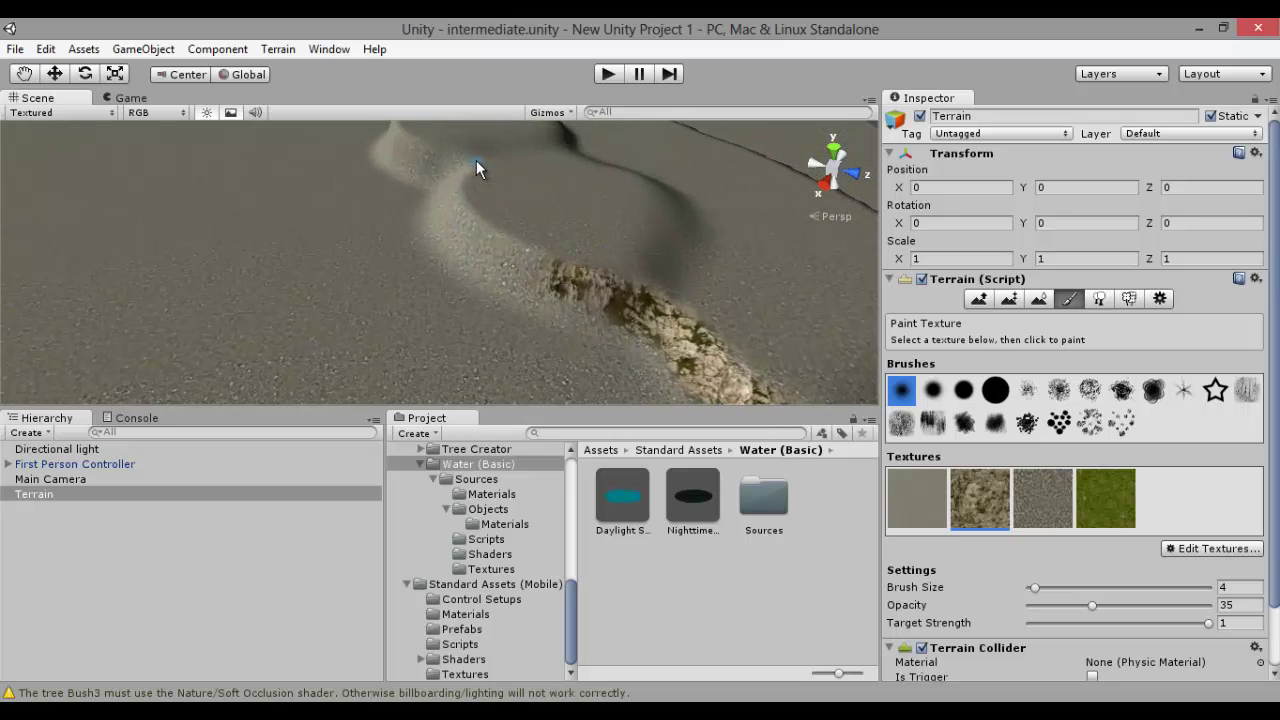
{"action": "right_click_drag", "start_coordinate": [476, 160], "coordinate": [583, 178]}
{"action": "mouse_move", "coordinate": [464, 253]}
{"action": "left_mouse_down"}
{"action": "mouse_move", "coordinate": [416, 246]}
{"action": "mouse_move", "coordinate": [451, 241]}
{"action": "left_mouse_up"}
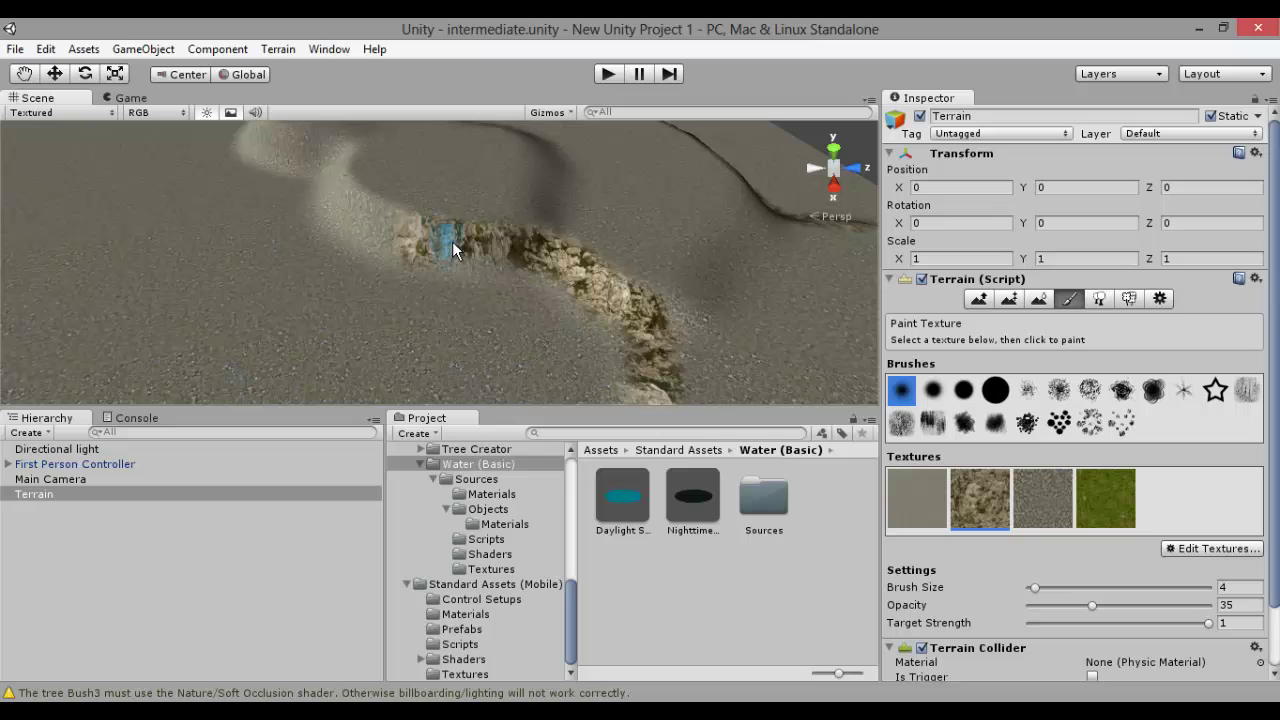
{"action": "left_click_drag", "start_coordinate": [374, 228], "coordinate": [321, 185]}
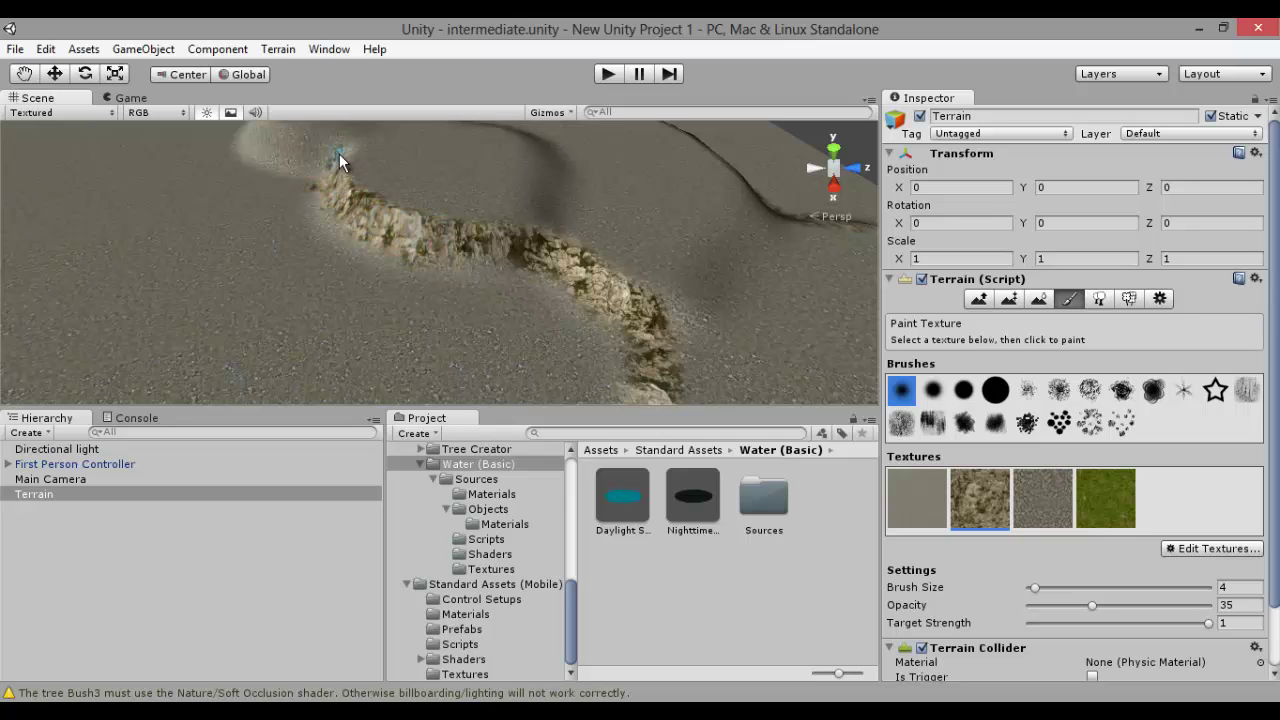
Extend the rock texture from the second plateau's junction along the island-facing slope of the third plateau
{"action": "key", "text": "Up"}
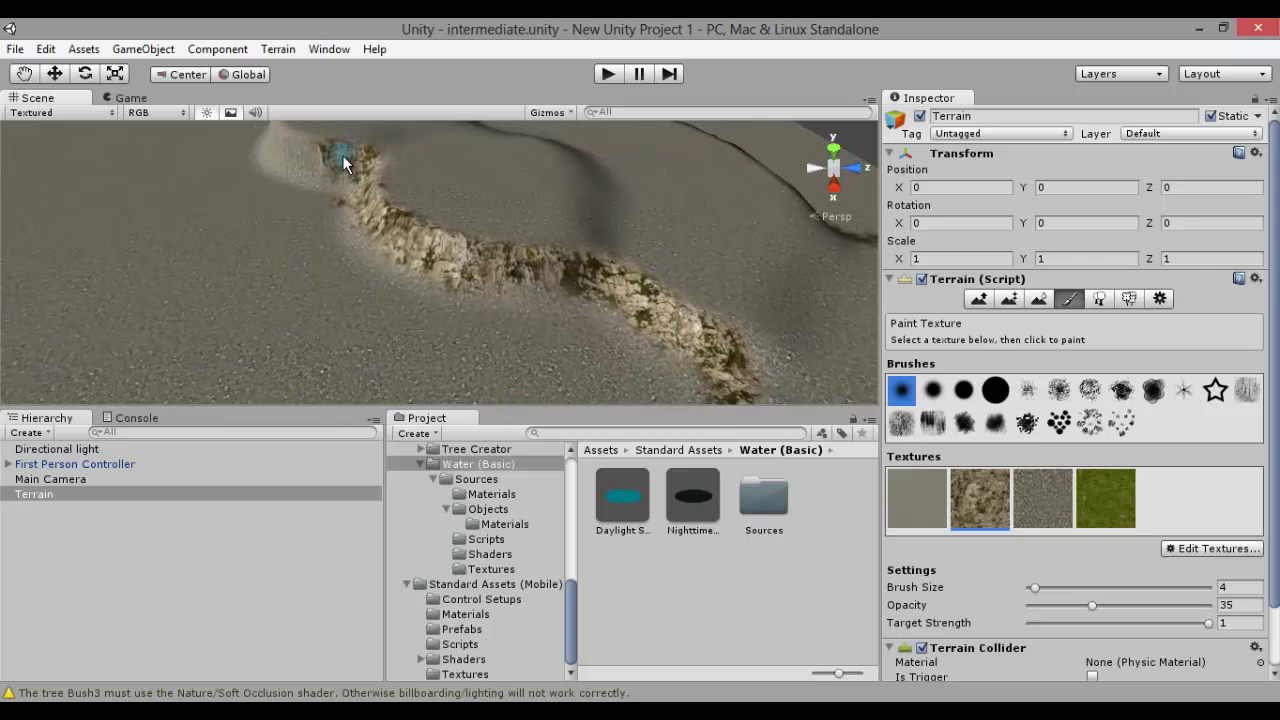
{"action": "key", "text": "Left"}
{"action": "key", "text": "Left"}
{"action": "key", "text": "Up"}
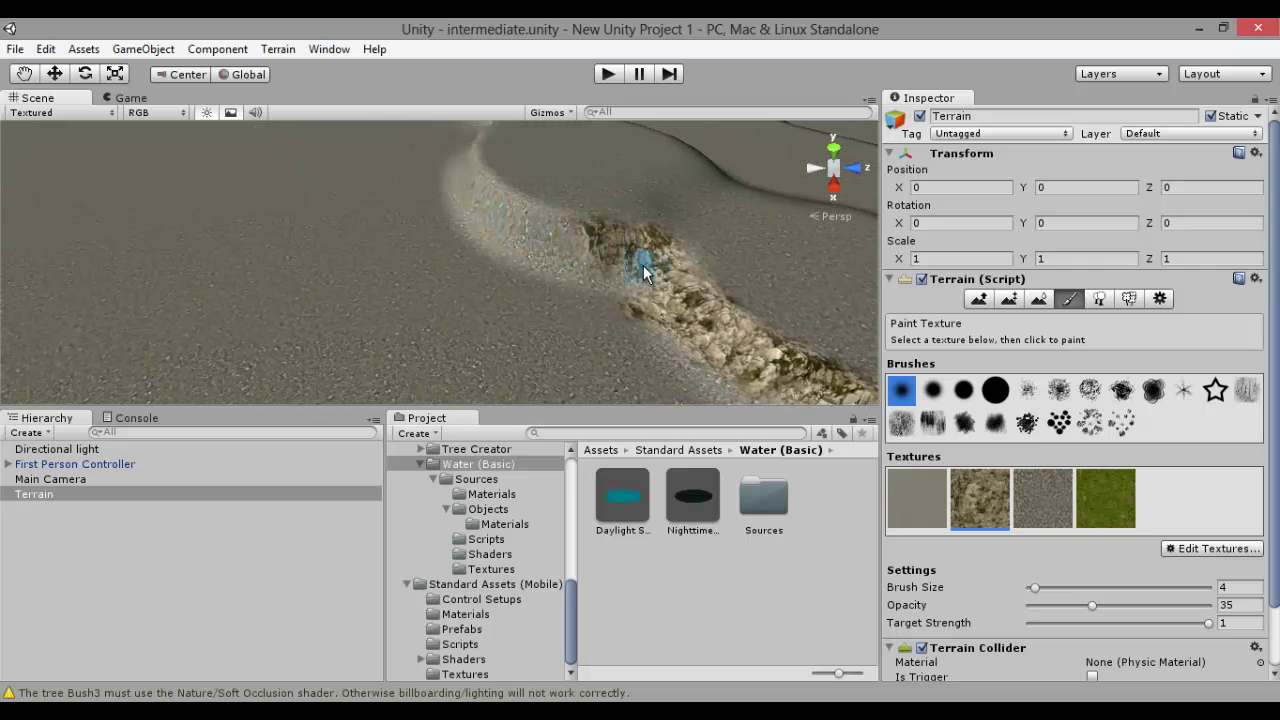
{"action": "left_click_drag", "start_coordinate": [503, 212], "coordinate": [497, 200]}
{"action": "key", "text": "Left"}
{"action": "key", "text": "Up"}
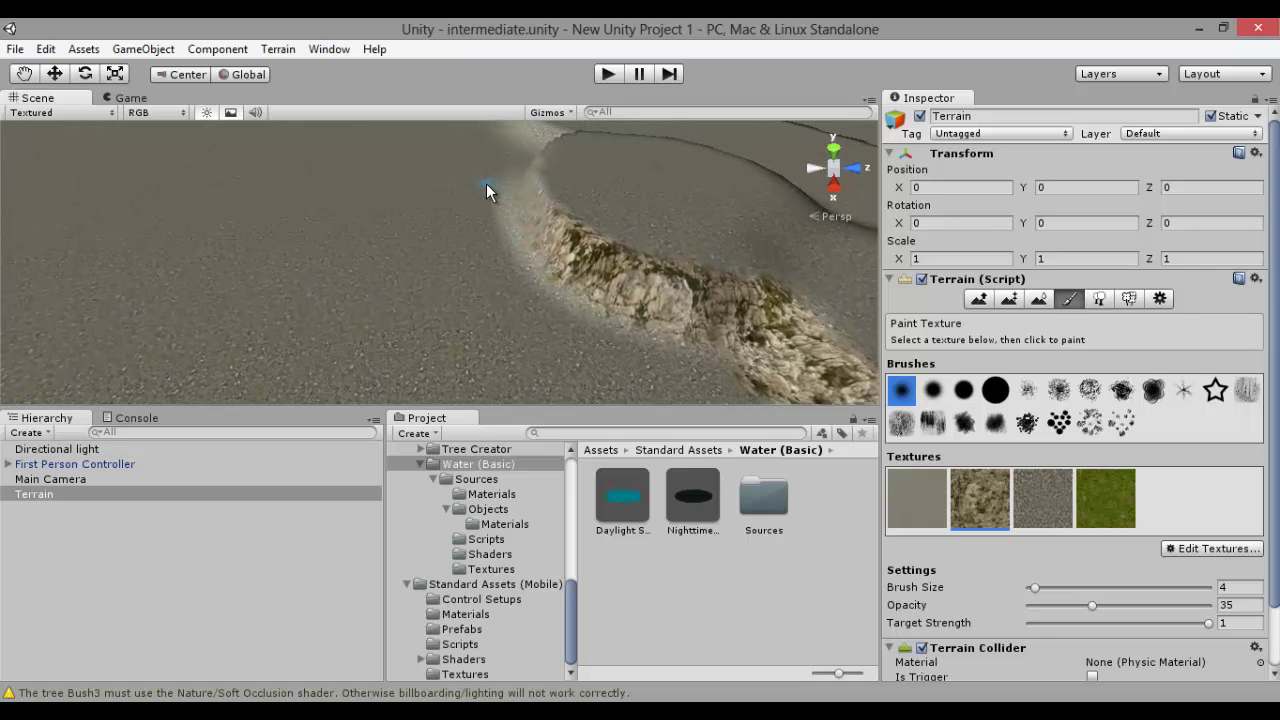
Paint rock around the remaining edges of the upper plateaus and along the ledges between the levels
{"action": "right_click_drag", "start_coordinate": [487, 186], "coordinate": [708, 191]}
{"action": "left_click_drag", "start_coordinate": [708, 191], "coordinate": [503, 209], "text": "alt"}
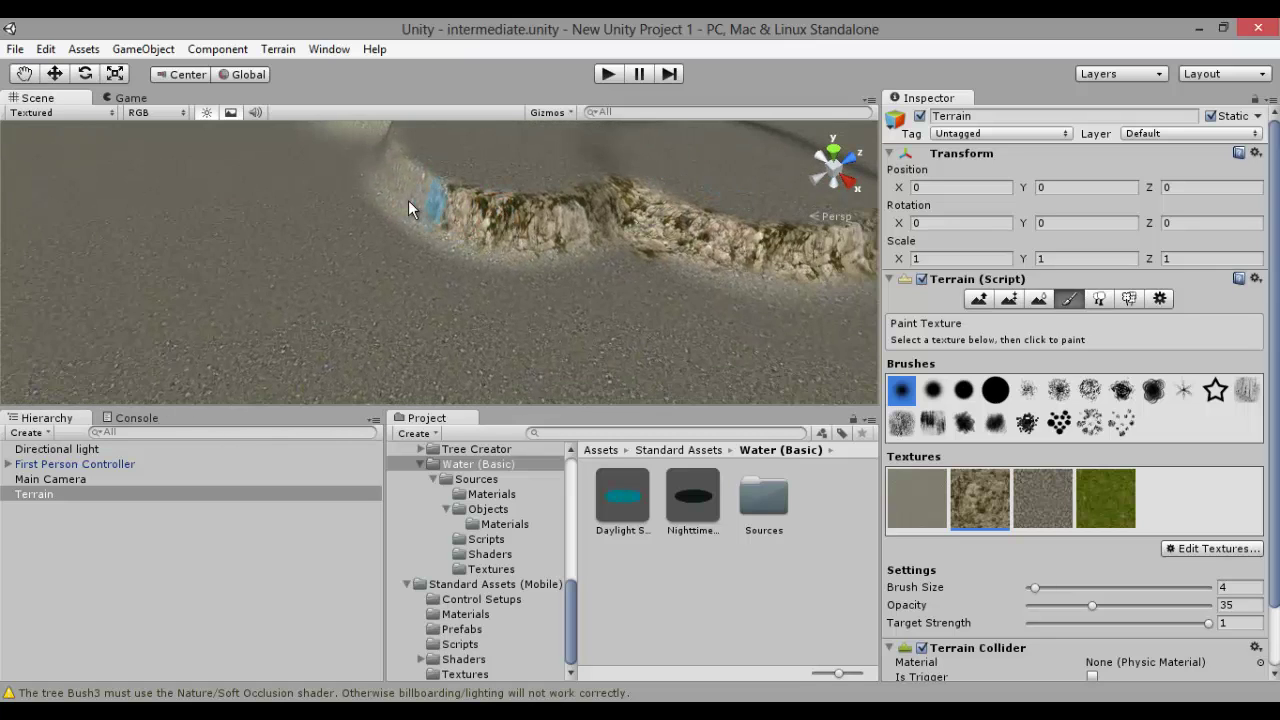
{"action": "key", "text": "Up"}
{"action": "key", "text": "Left"}
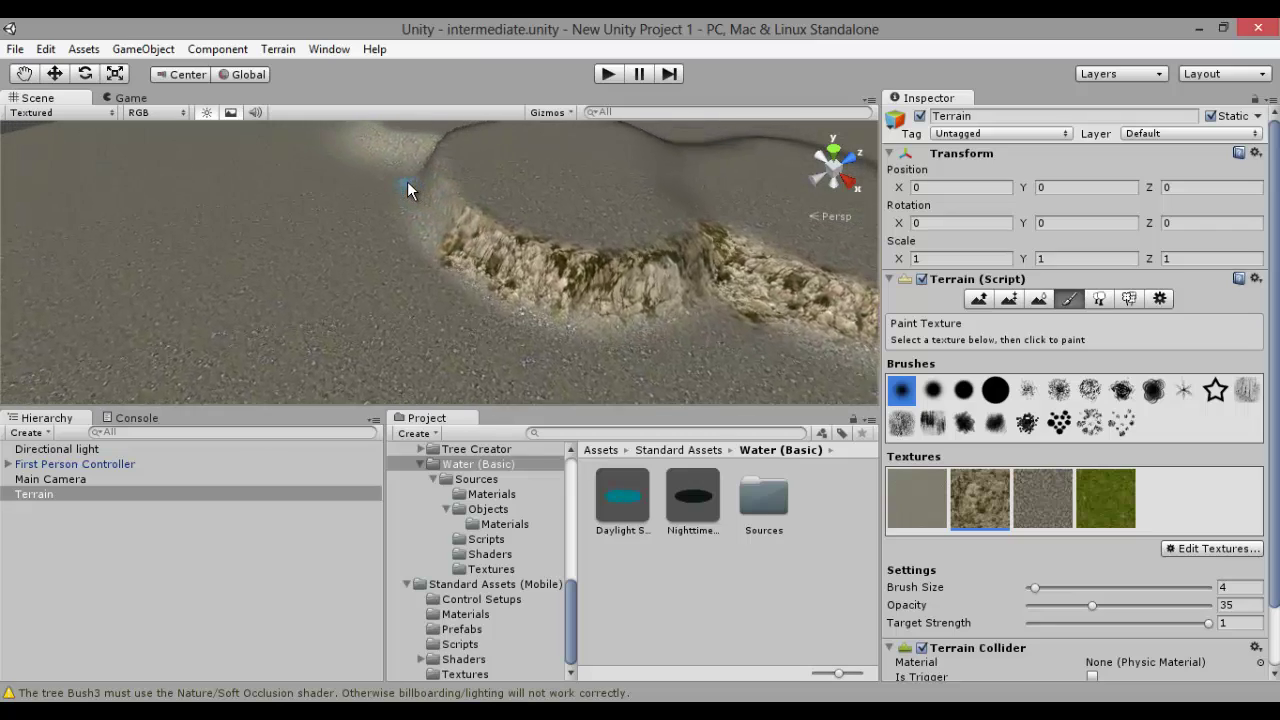
{"action": "key", "text": "Left"}
{"action": "right_click_drag", "start_coordinate": [637, 208], "coordinate": [700, 214]}
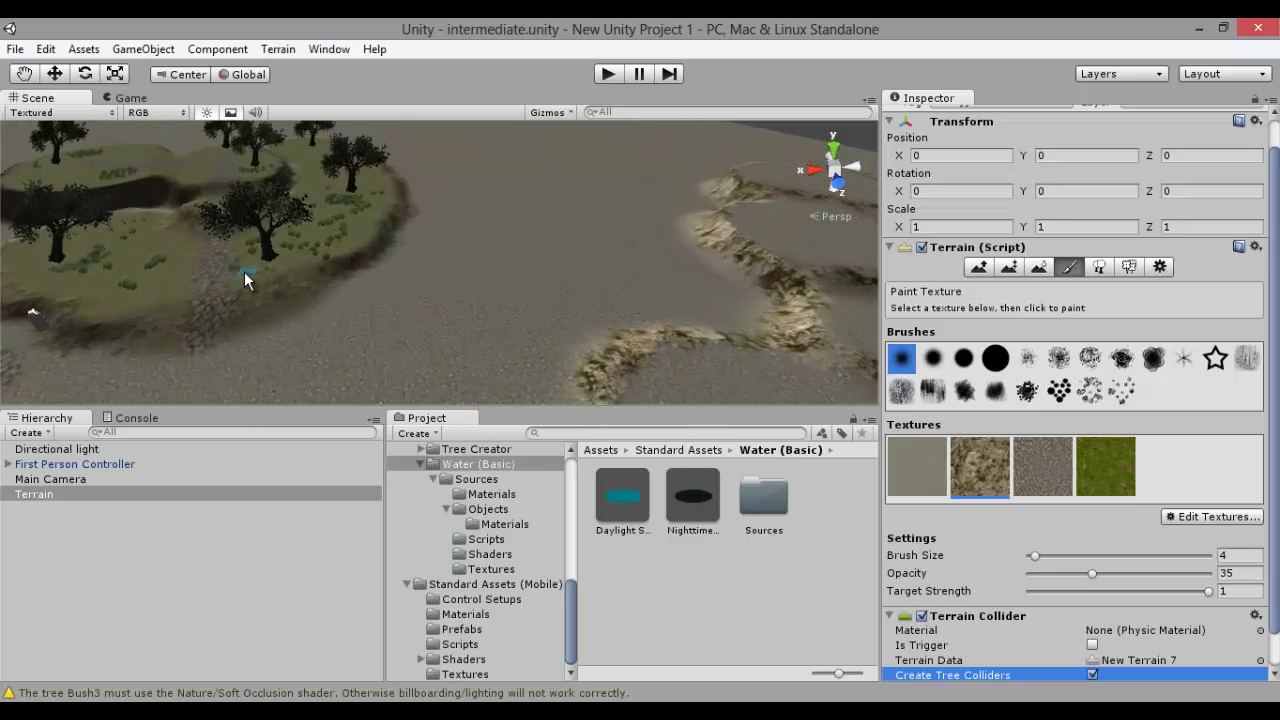
Paint the green grass texture over most of the lowest plateau's top with brush size 9 and target strength 0.346
{"action": "scroll", "coordinate": [246, 275], "scroll_direction": "up", "scroll_amount": 10}
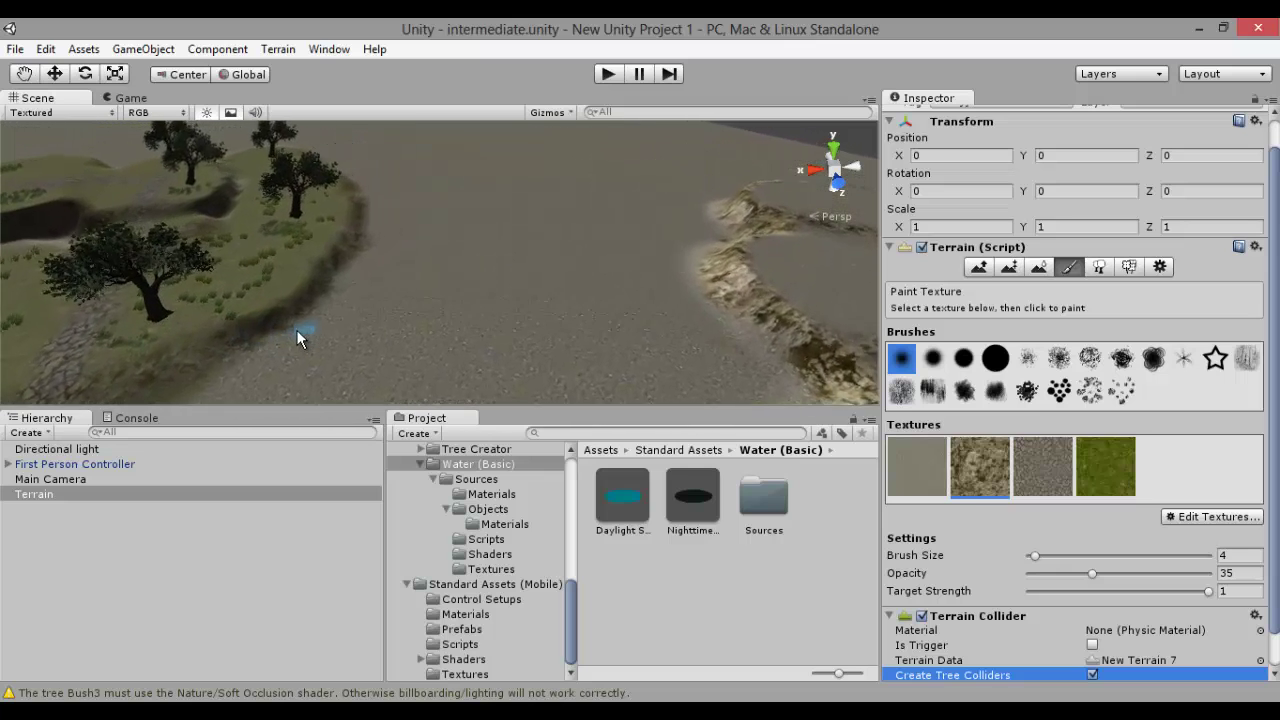
{"action": "right_click_drag", "start_coordinate": [300, 350], "coordinate": [174, 349]}
{"action": "left_click_drag", "start_coordinate": [174, 348], "coordinate": [375, 332], "text": "alt"}
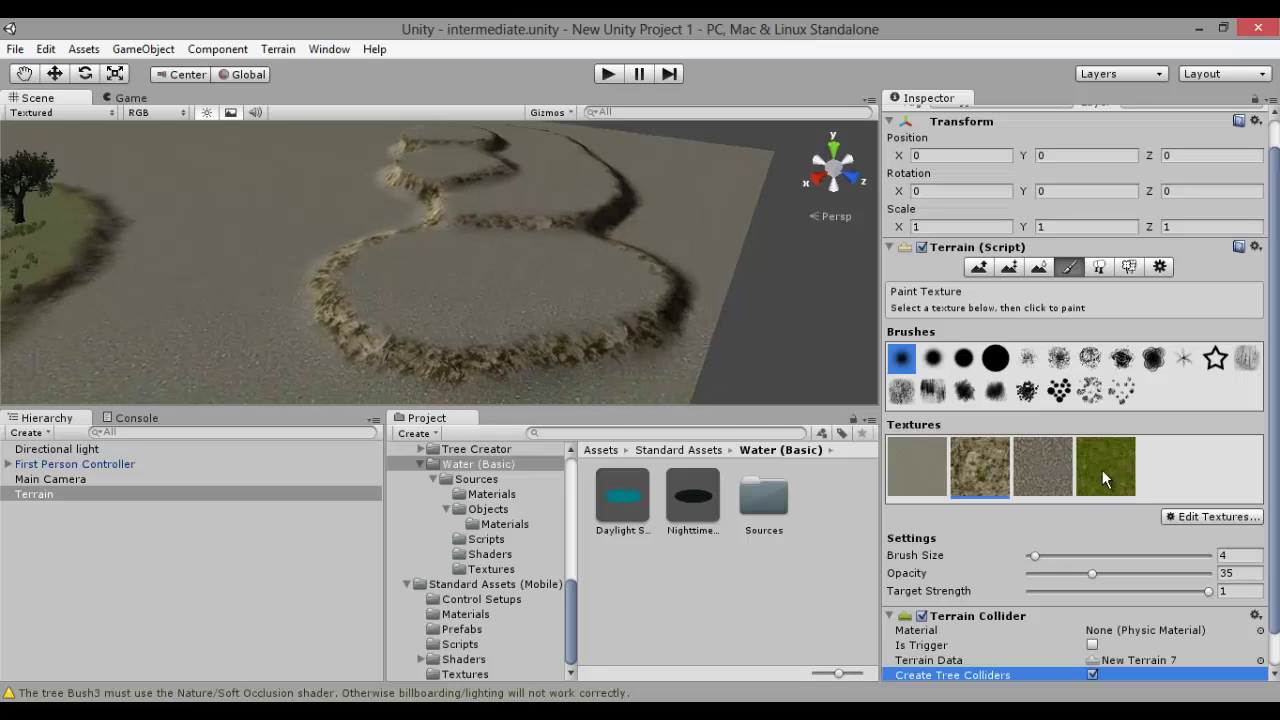
{"action": "left_click", "coordinate": [1103, 474]}
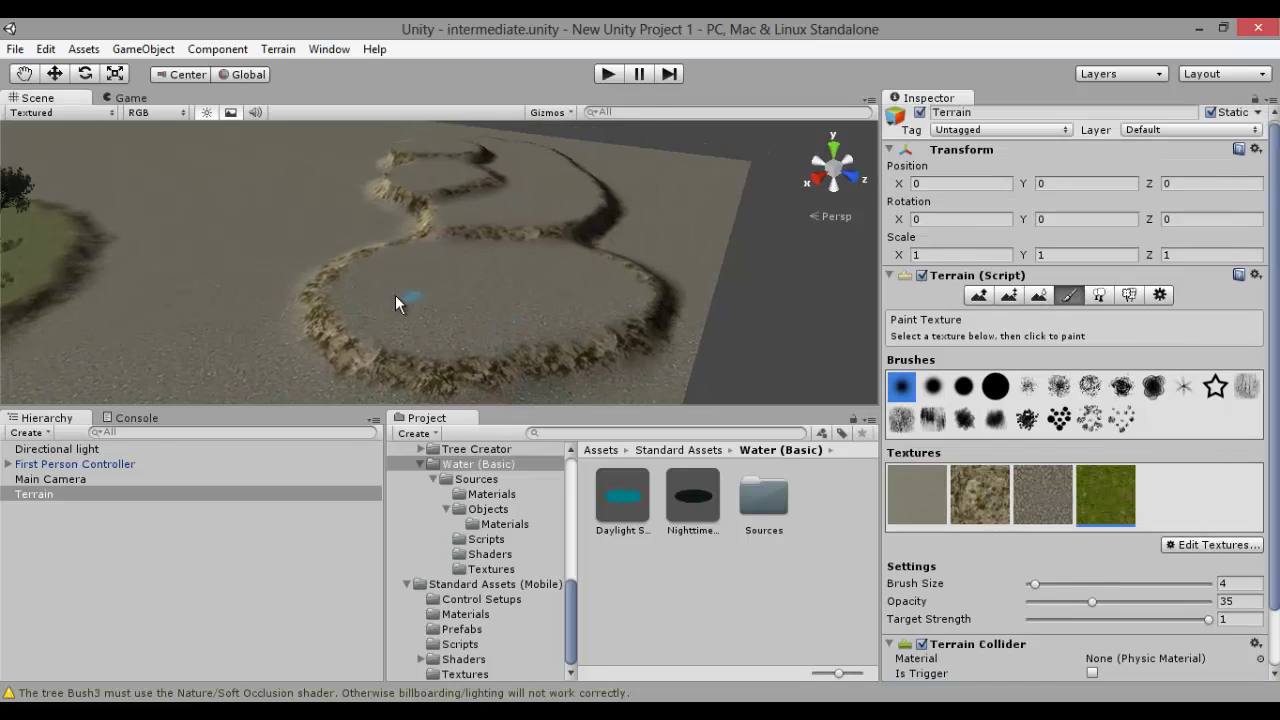
{"action": "left_click", "coordinate": [530, 320]}
{"action": "key", "text": "ctrl+z"}
{"action": "left_click_drag", "start_coordinate": [1184, 616], "coordinate": [1093, 621]}
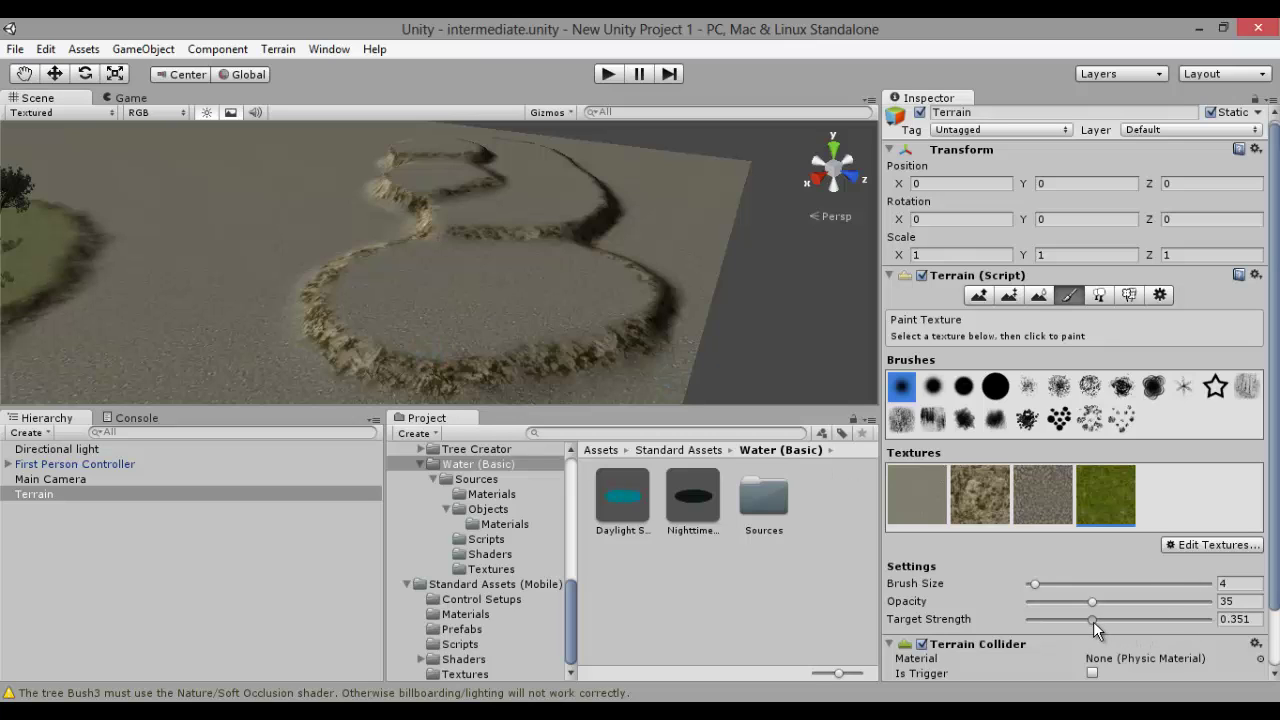
{"action": "left_click", "coordinate": [1045, 583]}
{"action": "left_click_drag", "start_coordinate": [434, 268], "coordinate": [462, 308]}
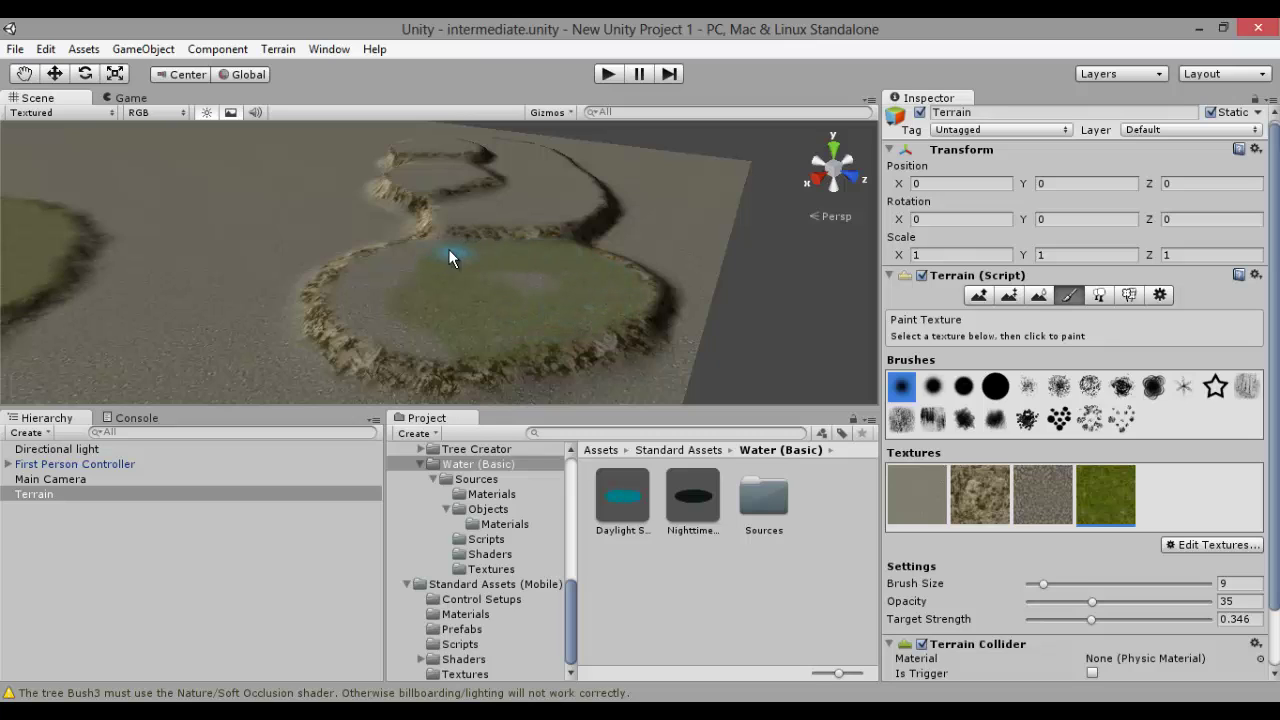
Finish the grass texture on the lowest plateau's top and cover the second plateau's top with it
{"action": "mouse_move", "coordinate": [364, 275]}
{"action": "left_mouse_down"}
{"action": "mouse_move", "coordinate": [394, 329]}
{"action": "mouse_move", "coordinate": [495, 314]}
{"action": "mouse_move", "coordinate": [531, 283]}
{"action": "left_mouse_up"}
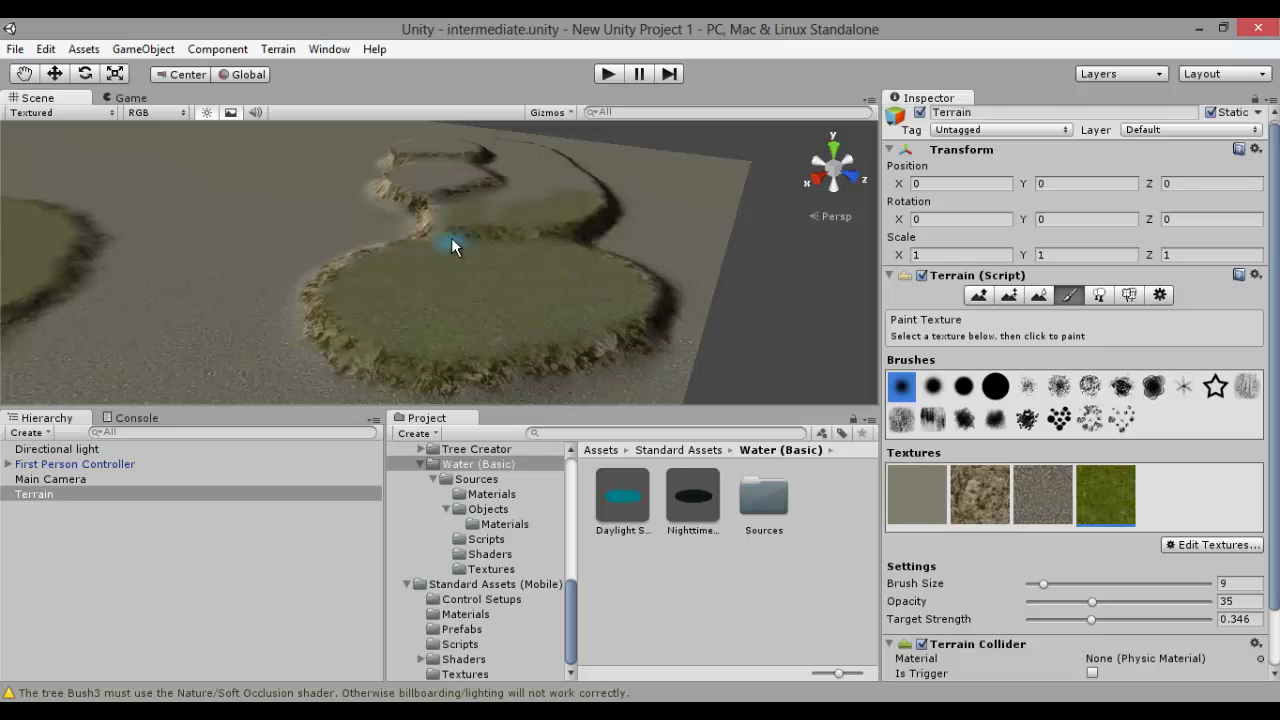
{"action": "right_click_drag", "start_coordinate": [498, 200], "coordinate": [489, 147]}
{"action": "scroll", "coordinate": [489, 147], "scroll_direction": "up", "scroll_amount": 5}
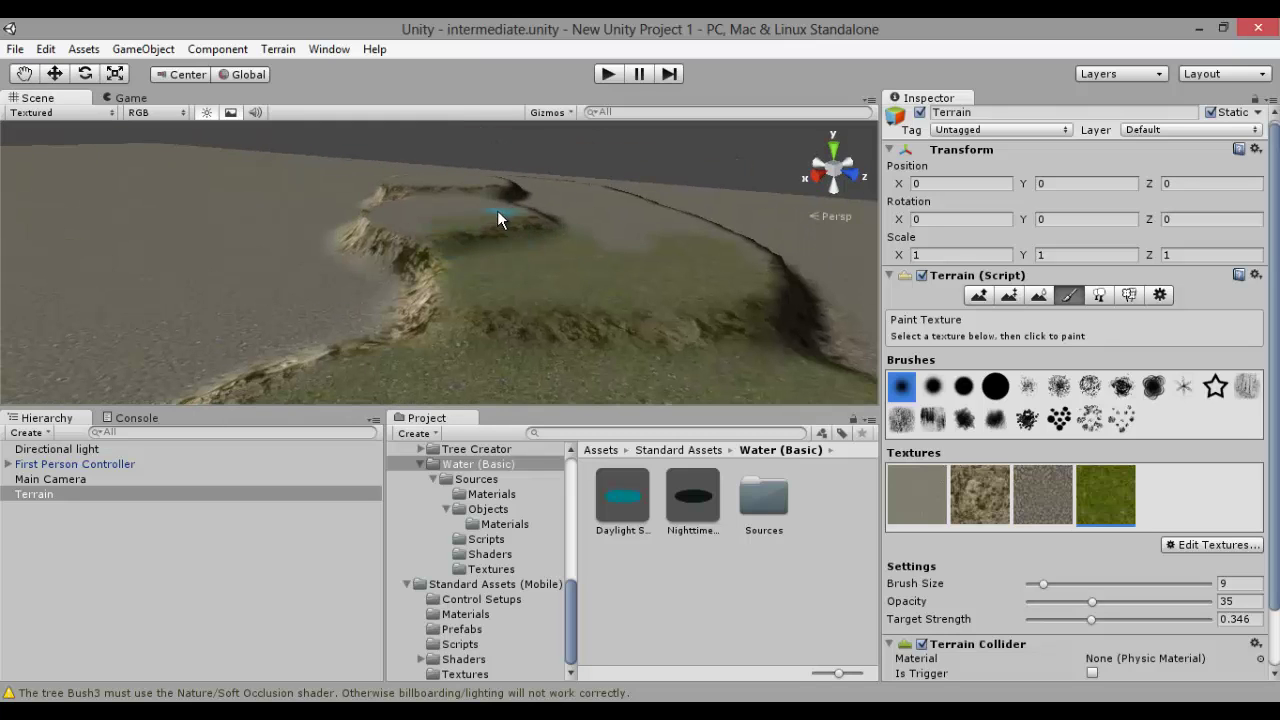
{"action": "mouse_move", "coordinate": [632, 236]}
{"action": "left_mouse_down"}
{"action": "mouse_move", "coordinate": [719, 257]}
{"action": "mouse_move", "coordinate": [726, 247]}
{"action": "mouse_move", "coordinate": [697, 224]}
{"action": "left_mouse_up"}
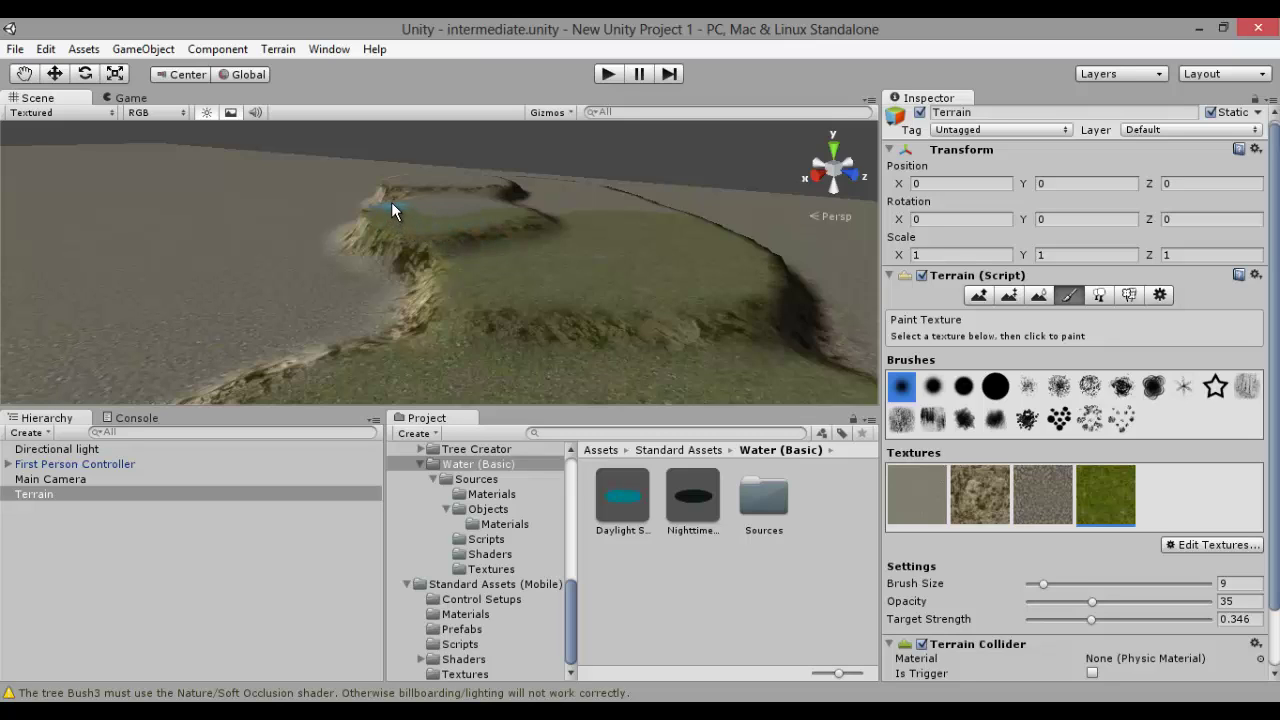
Cover the rest of the third plateau's top with the grass texture
{"action": "right_click_drag", "start_coordinate": [432, 211], "coordinate": [429, 335]}
{"action": "scroll", "coordinate": [432, 138], "scroll_direction": "up", "scroll_amount": 3}
{"action": "scroll", "coordinate": [432, 138], "scroll_direction": "up", "scroll_amount": 2}
{"action": "scroll", "coordinate": [429, 335], "scroll_direction": "down", "scroll_amount": 8}
{"action": "right_click_drag", "start_coordinate": [427, 222], "coordinate": [418, 260]}
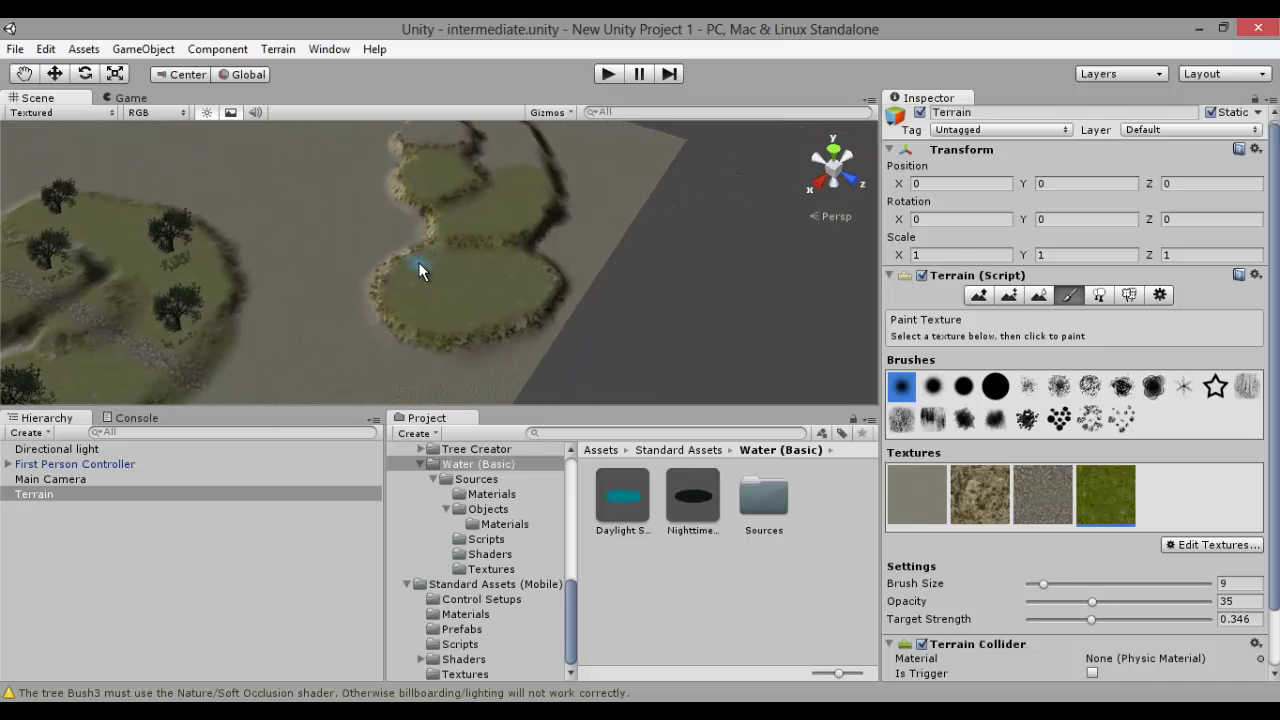
Paint grass along the foot of the lowest plateau's front edge and over the remaining bare tops of the upper plateaus
{"action": "left_click_drag", "start_coordinate": [434, 329], "coordinate": [509, 327]}
{"action": "left_click_drag", "start_coordinate": [431, 344], "coordinate": [520, 323]}
{"action": "right_click_drag", "start_coordinate": [452, 255], "coordinate": [448, 172]}
{"action": "scroll", "coordinate": [448, 172], "scroll_direction": "up", "scroll_amount": 3}
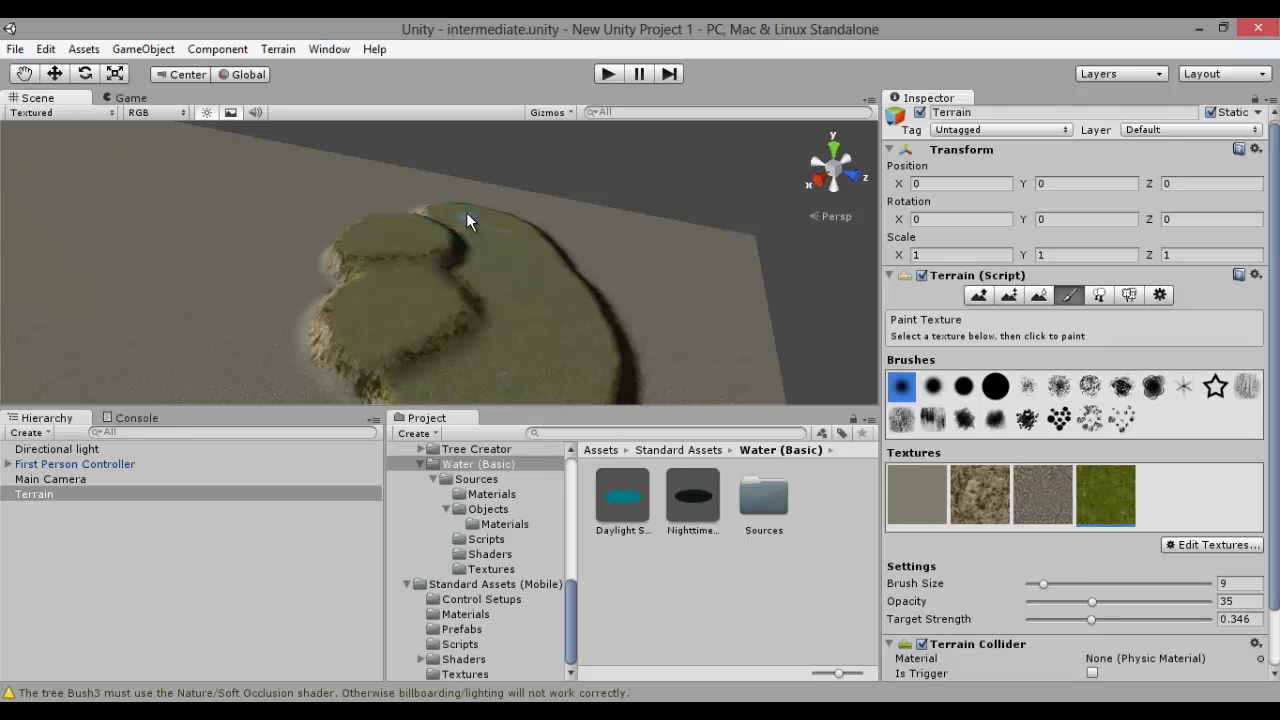
{"action": "right_click_drag", "start_coordinate": [505, 244], "coordinate": [506, 322]}
{"action": "key", "text": "Down"}
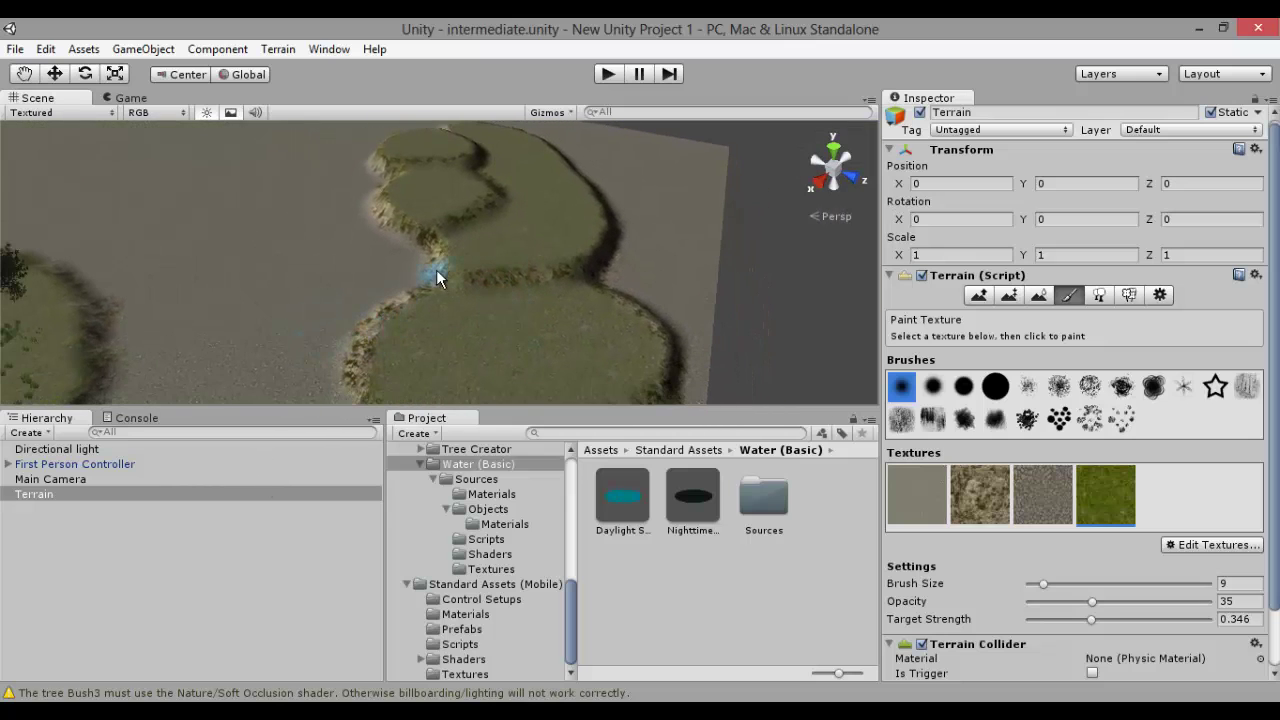
Paint a stone path across the lowest plateau up to the second with brush size 3 and target strength 1
{"action": "left_click", "coordinate": [1043, 489]}
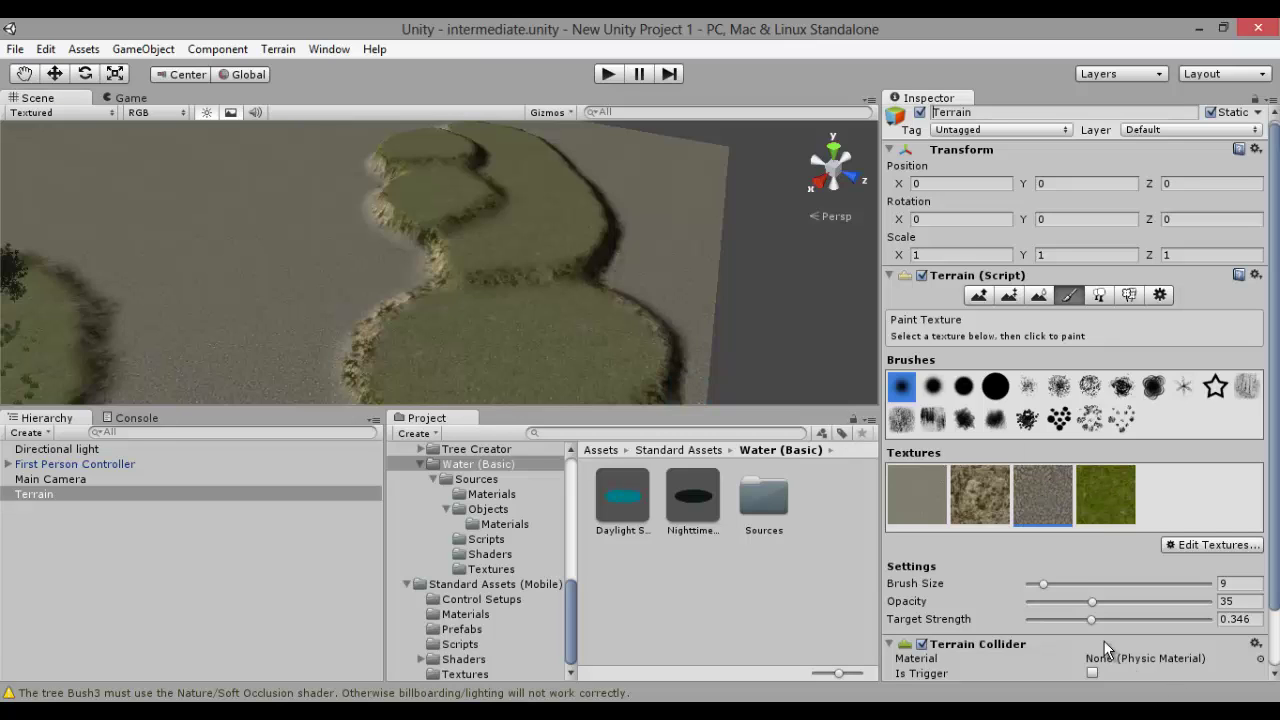
{"action": "left_click_drag", "start_coordinate": [1091, 620], "coordinate": [1246, 622]}
{"action": "right_click_drag", "start_coordinate": [277, 396], "coordinate": [295, 468]}
{"action": "right_click_drag", "start_coordinate": [318, 278], "coordinate": [332, 348]}
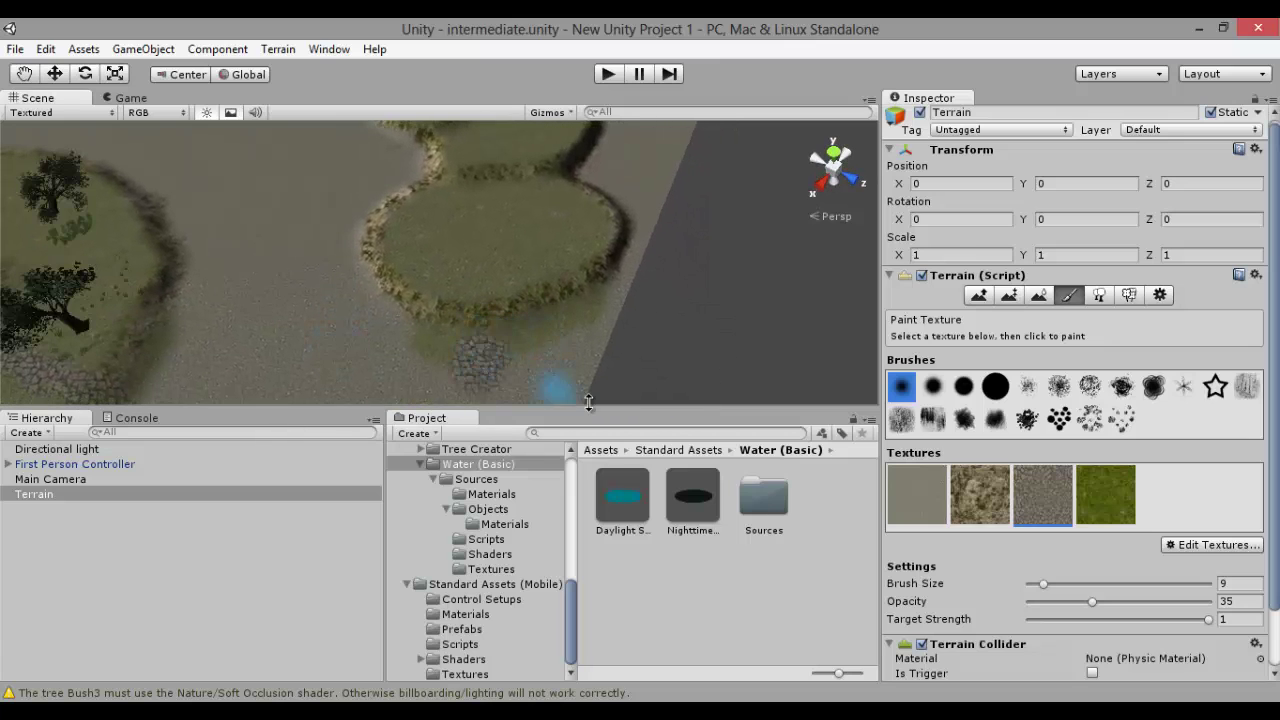
{"action": "left_click_drag", "start_coordinate": [1043, 583], "coordinate": [1035, 587]}
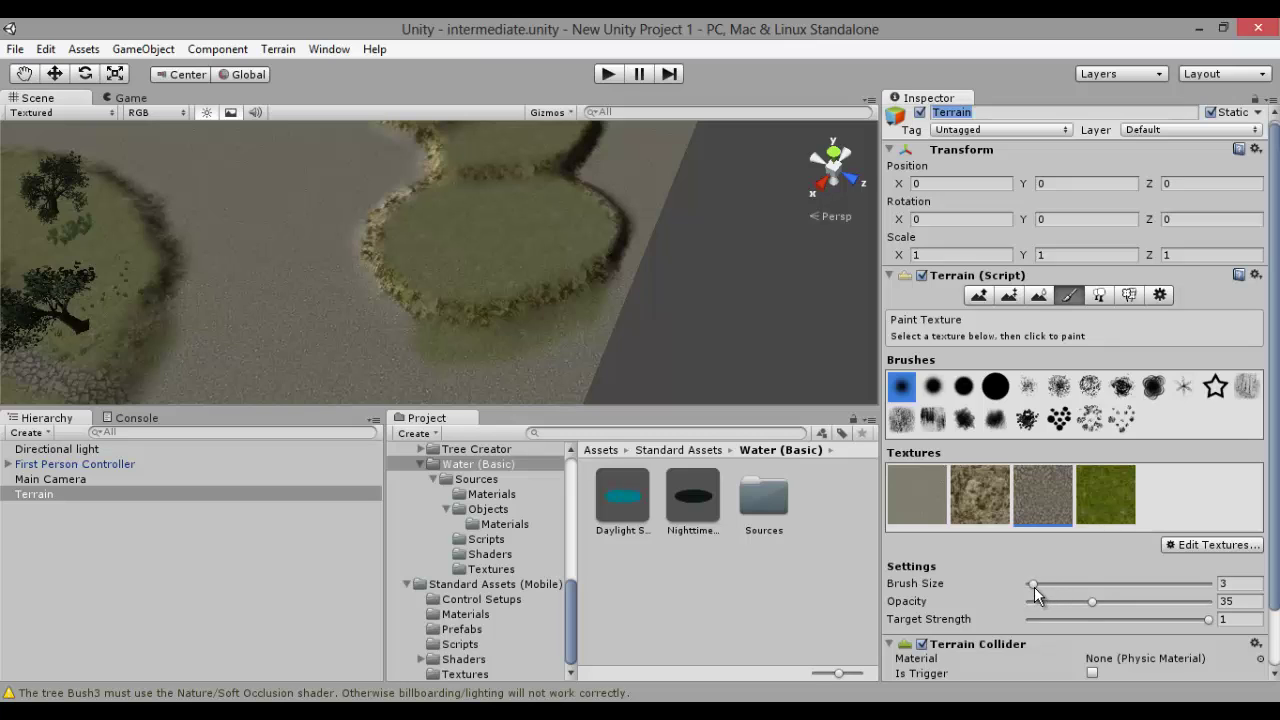
{"action": "left_click_drag", "start_coordinate": [478, 376], "coordinate": [491, 215]}
{"action": "left_click_drag", "start_coordinate": [493, 158], "coordinate": [492, 160]}
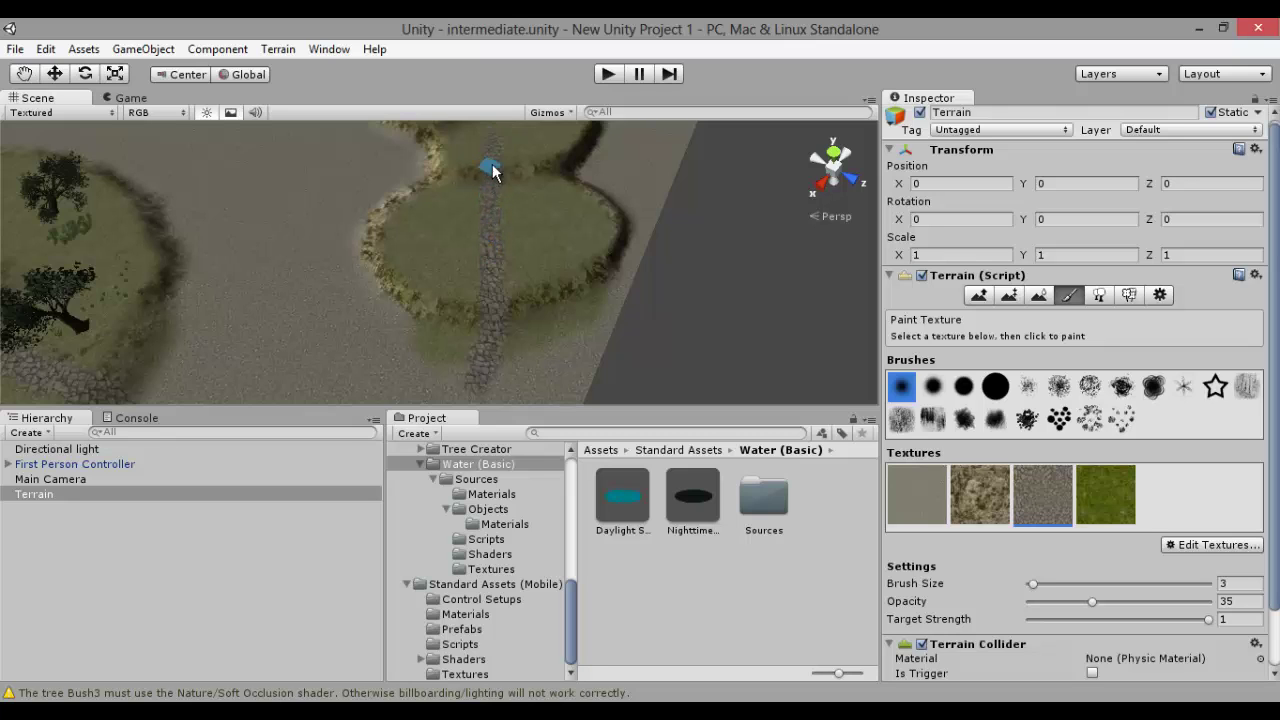
Extend the stone path across the second plateau and up onto the third plateau
{"action": "right_click_drag", "start_coordinate": [492, 161], "coordinate": [469, 100]}
{"action": "left_click_drag", "start_coordinate": [514, 215], "coordinate": [492, 194]}
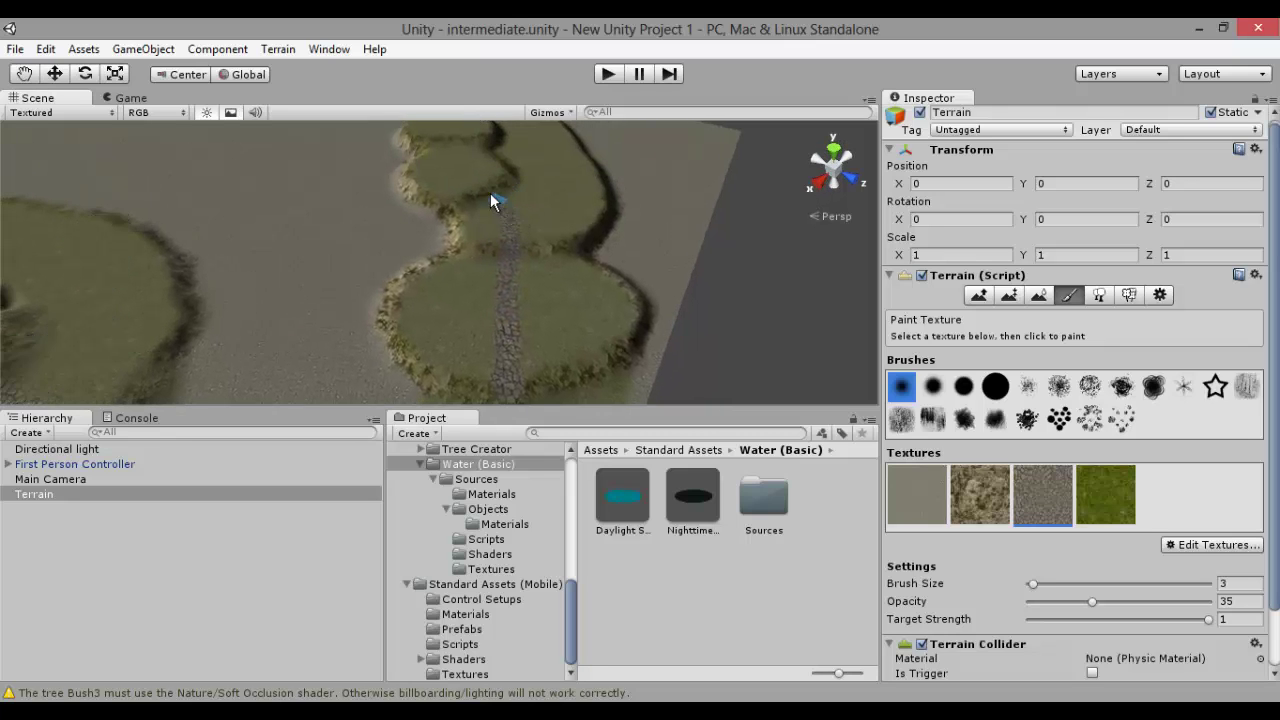
{"action": "right_click_drag", "start_coordinate": [470, 175], "coordinate": [466, 145]}
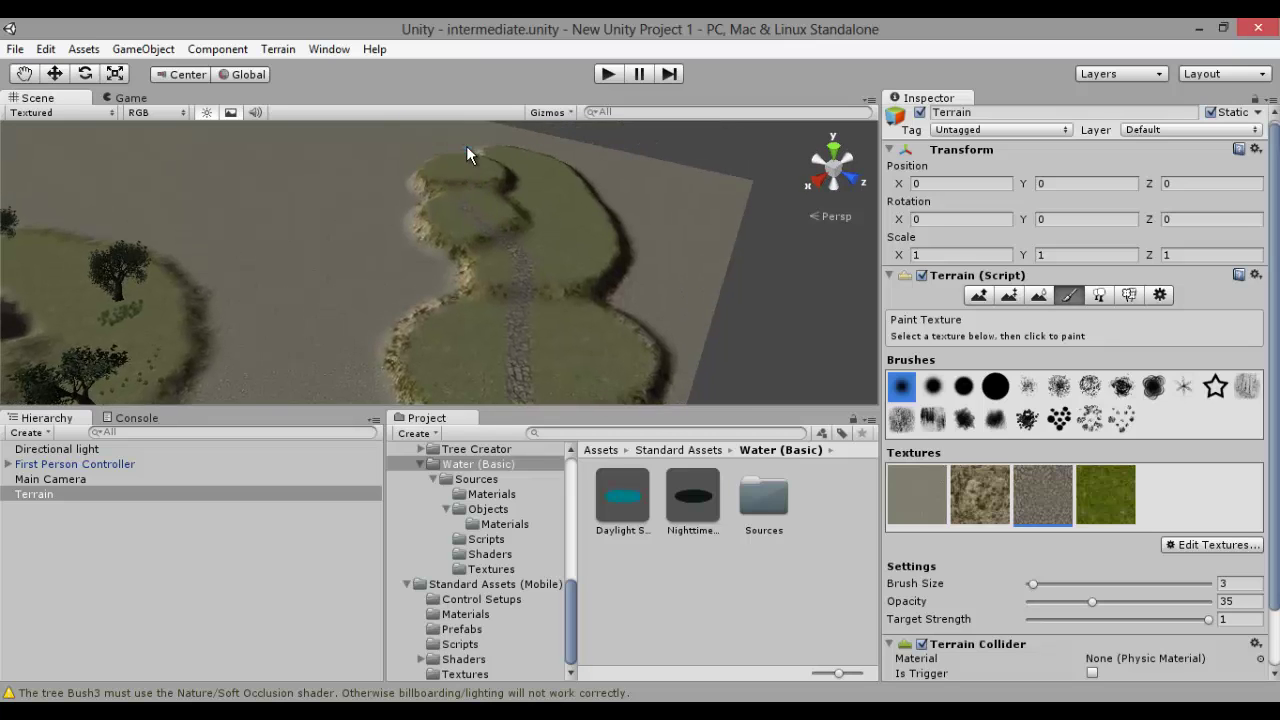
Branch the stone path along the length of the second plateau and continue the other arm onto the highest plateau
{"action": "scroll", "coordinate": [466, 145], "scroll_direction": "up", "scroll_amount": 5}
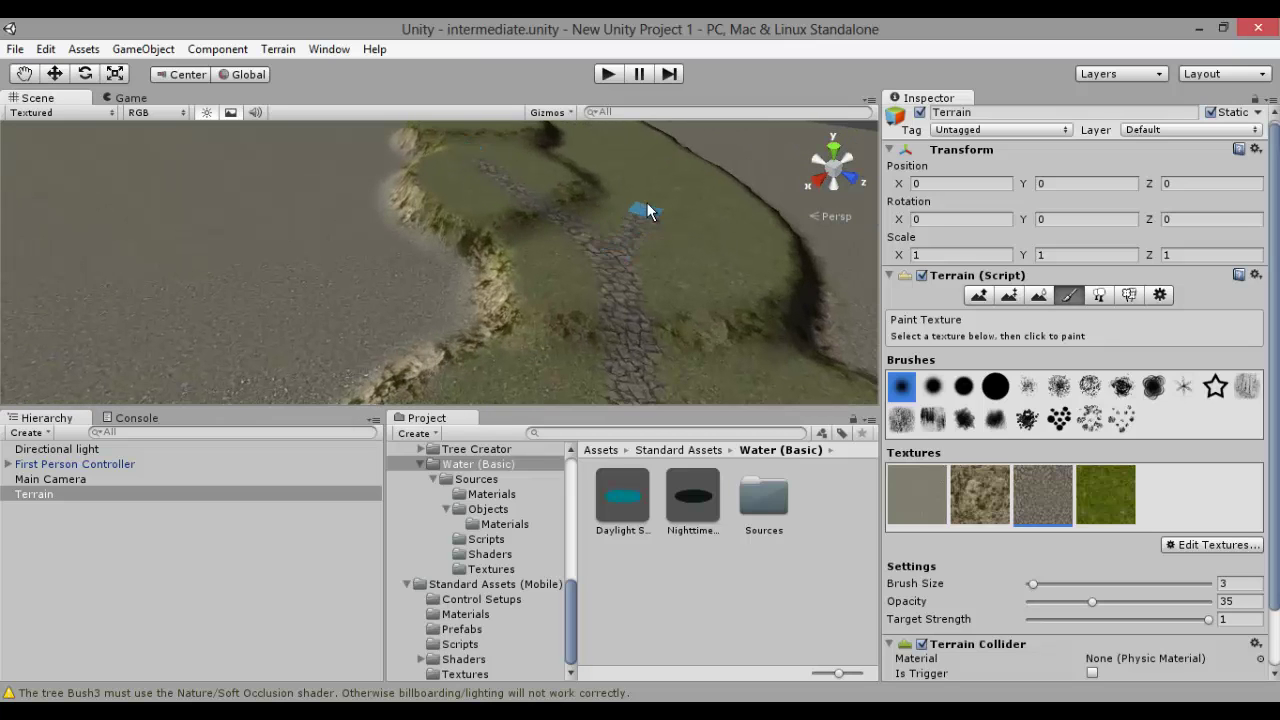
{"action": "right_click_drag", "start_coordinate": [622, 253], "coordinate": [647, 76]}
{"action": "scroll", "coordinate": [668, 174], "scroll_direction": "up", "scroll_amount": 2}
{"action": "right_click_drag", "start_coordinate": [653, 163], "coordinate": [668, 262]}
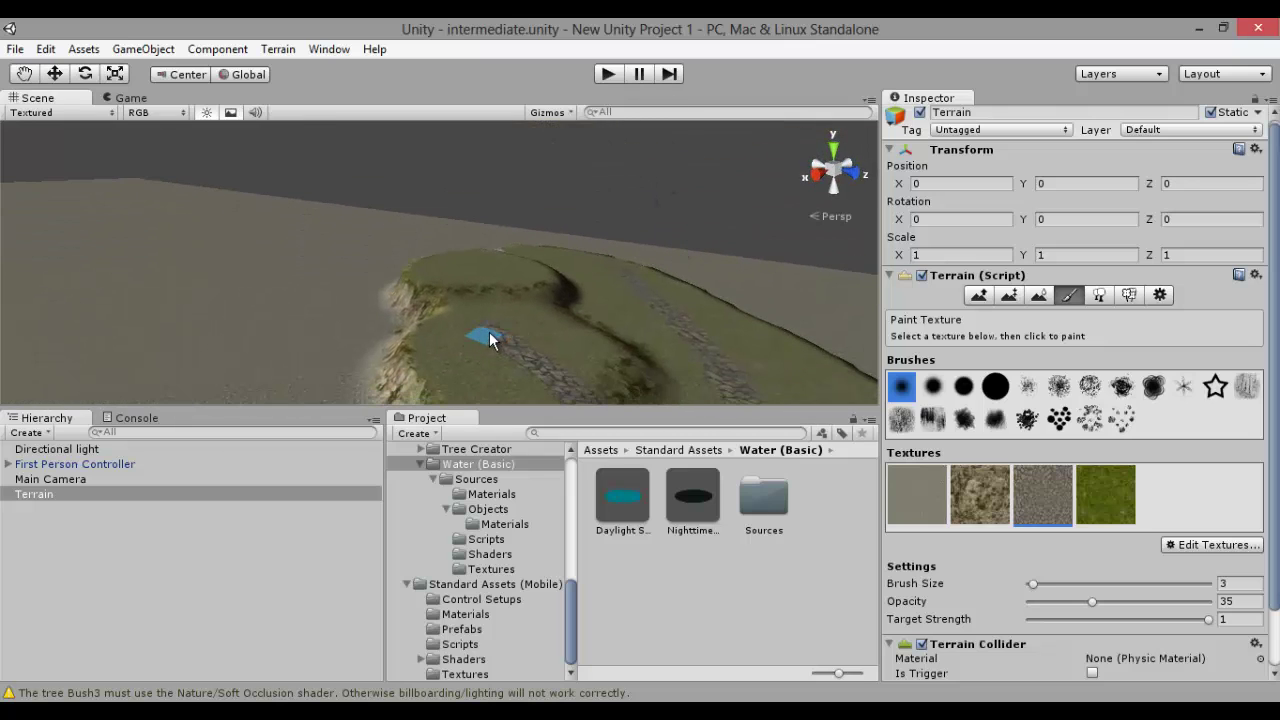
{"action": "right_click_drag", "start_coordinate": [588, 335], "coordinate": [599, 363]}
{"action": "scroll", "coordinate": [598, 359], "scroll_direction": "down", "scroll_amount": 10}
{"action": "right_click_drag", "start_coordinate": [489, 263], "coordinate": [590, 246]}
Place single BigTree trees beside the path on each plateau with the tree brush size set to 1
{"action": "left_click", "coordinate": [1100, 293]}
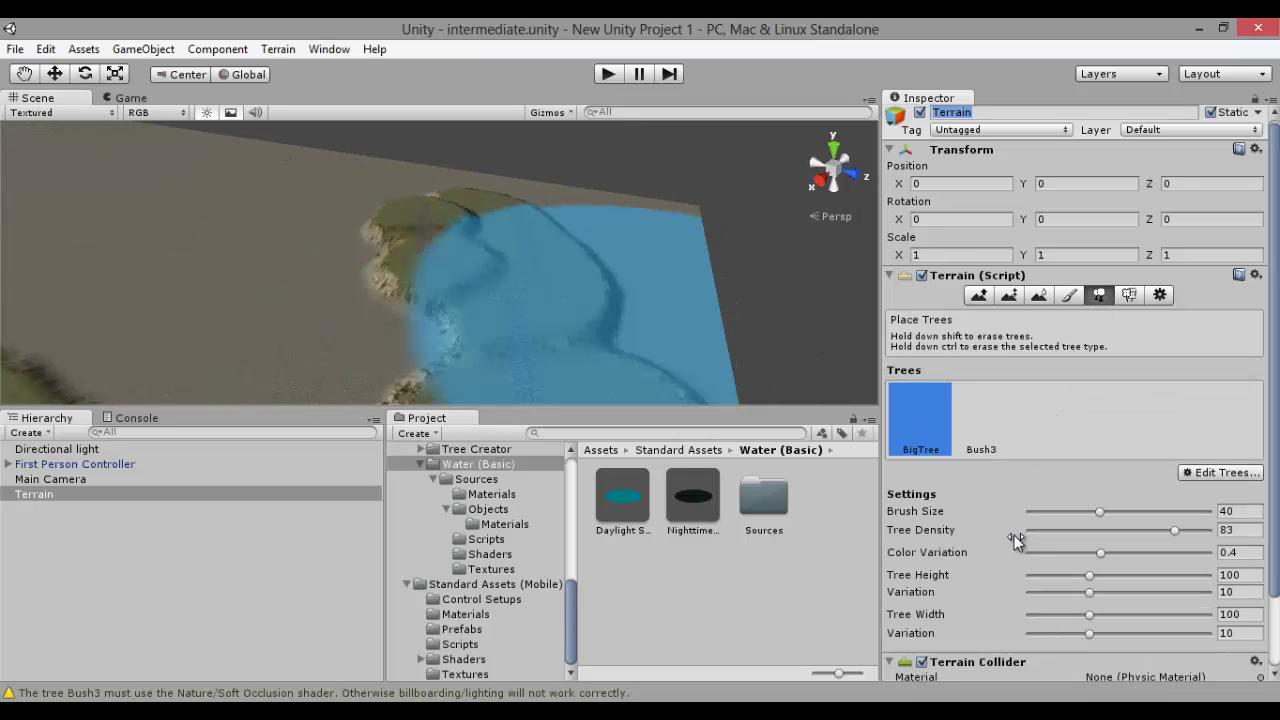
{"action": "left_click", "coordinate": [1052, 510]}
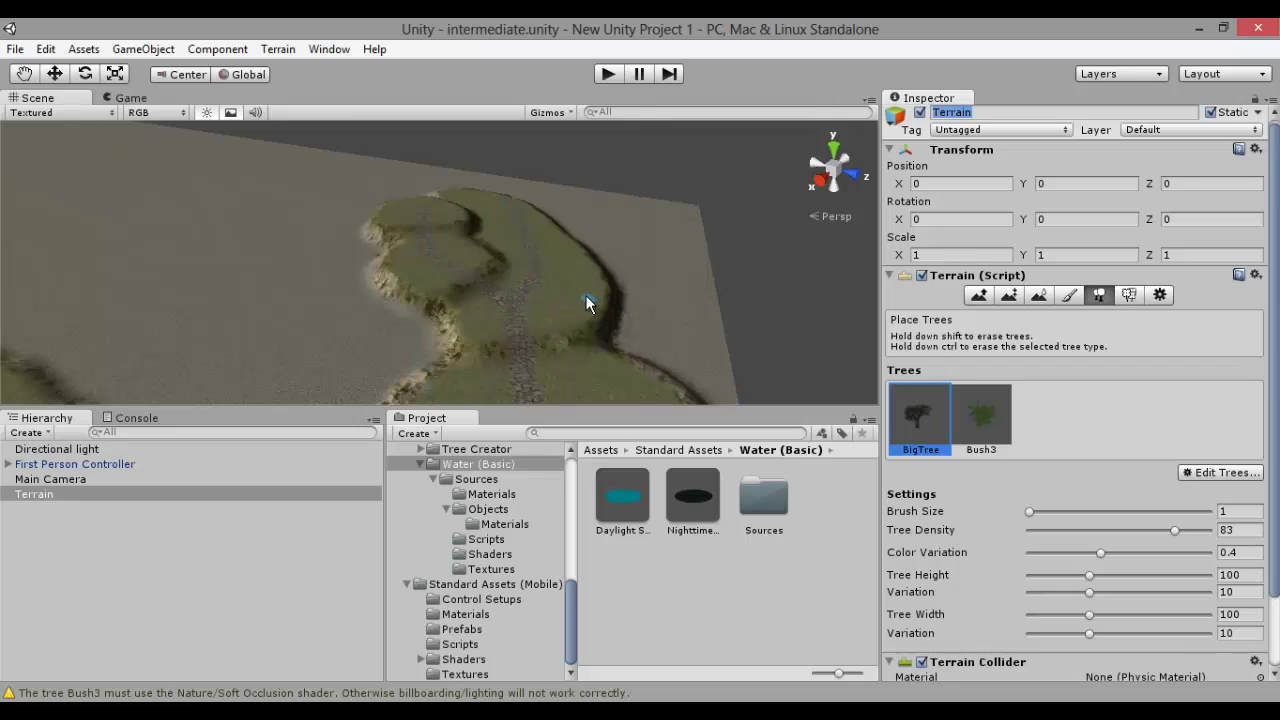
{"action": "left_click", "coordinate": [582, 298]}
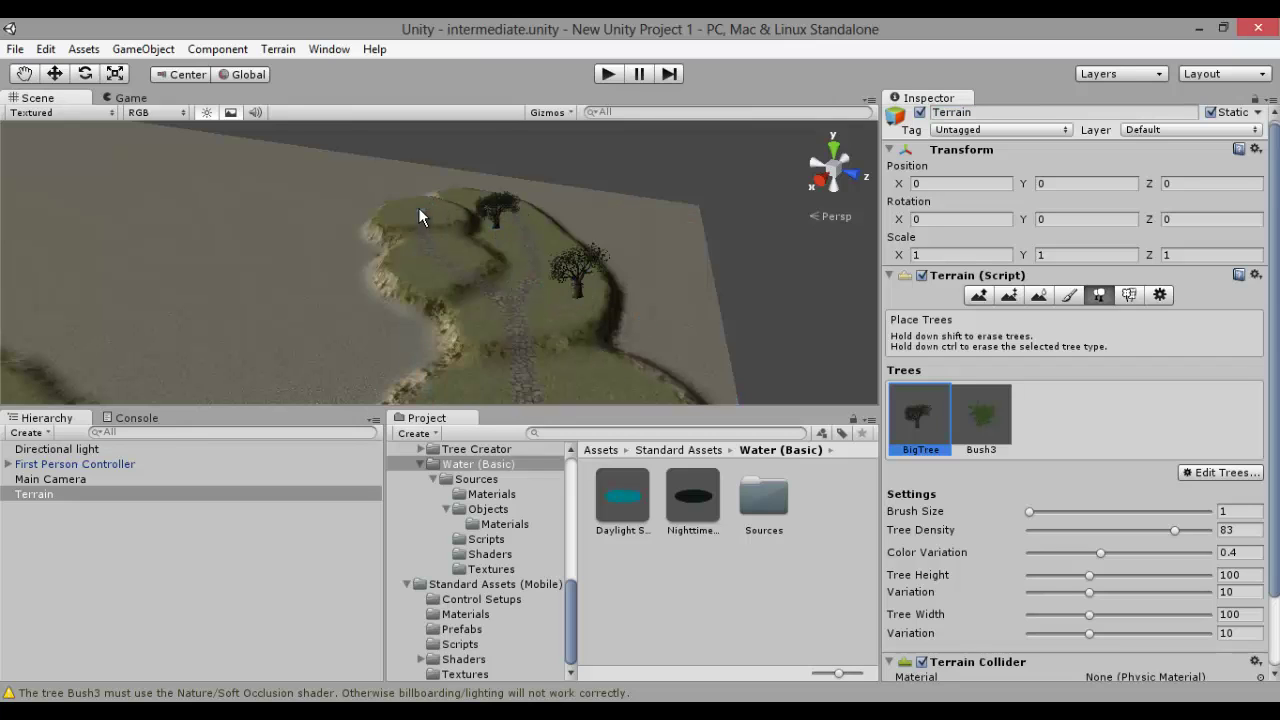
{"action": "left_click", "coordinate": [418, 272]}
{"action": "left_click", "coordinate": [604, 391]}
{"action": "right_click_drag", "start_coordinate": [582, 368], "coordinate": [541, 421]}
{"action": "left_click", "coordinate": [470, 383]}
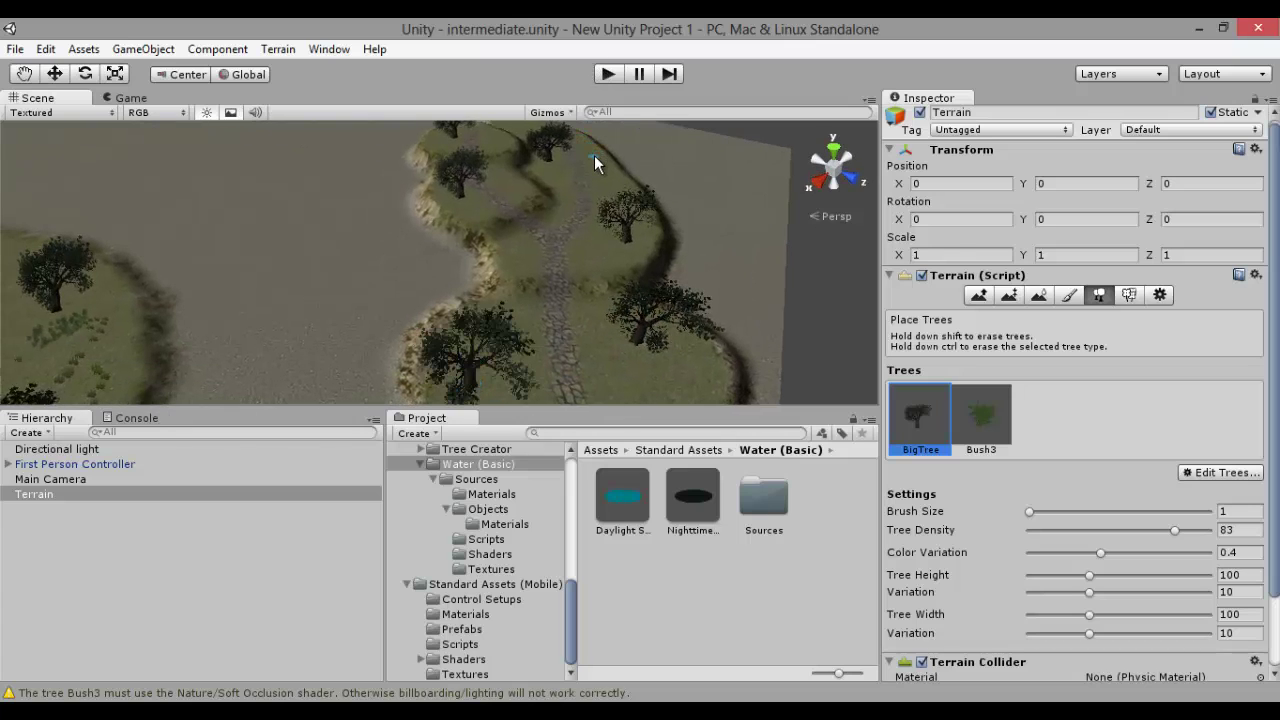
Erase a misplaced tree on the second plateau and place another BigTree farther back
{"action": "right_click_drag", "start_coordinate": [558, 199], "coordinate": [516, 160]}
{"action": "left_click", "coordinate": [640, 216], "text": "shift"}
{"action": "left_click", "coordinate": [543, 173]}
Scatter Bush3 bushes between the trees and the path on the plateaus
{"action": "right_click_drag", "start_coordinate": [585, 239], "coordinate": [648, 309]}
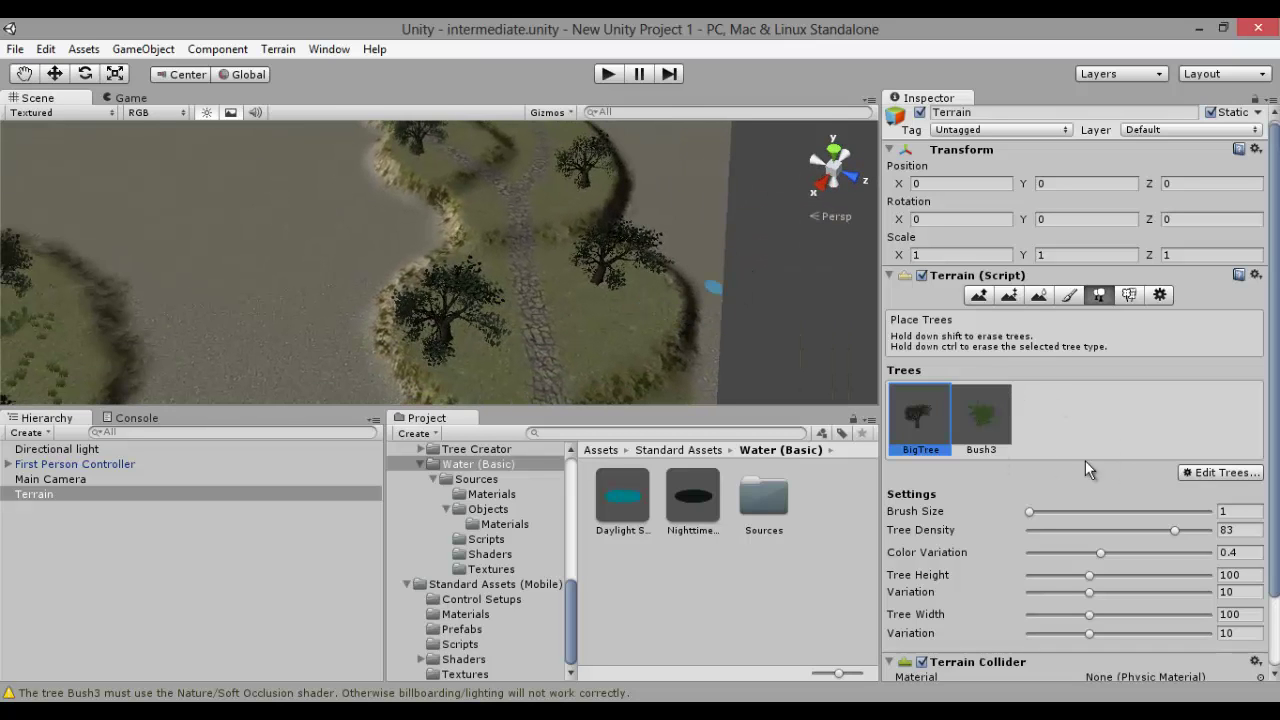
{"action": "left_click", "coordinate": [968, 414]}
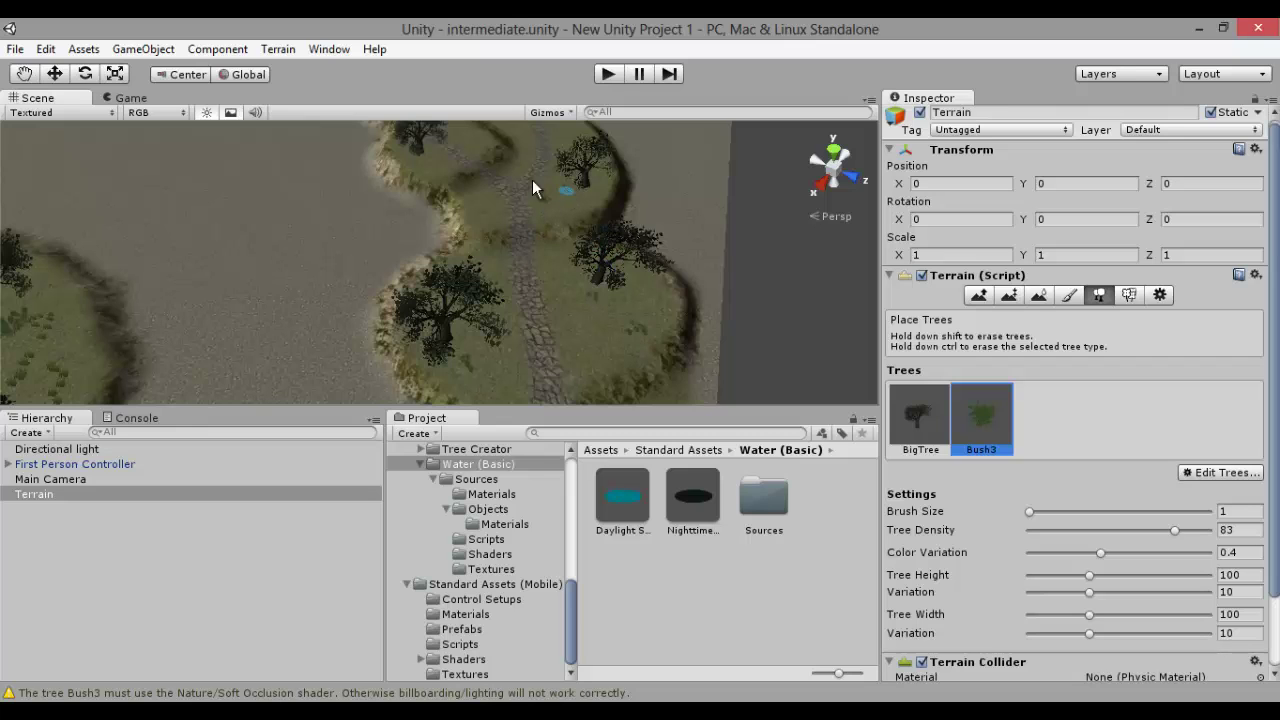
{"action": "right_click_drag", "start_coordinate": [520, 210], "coordinate": [542, 148]}
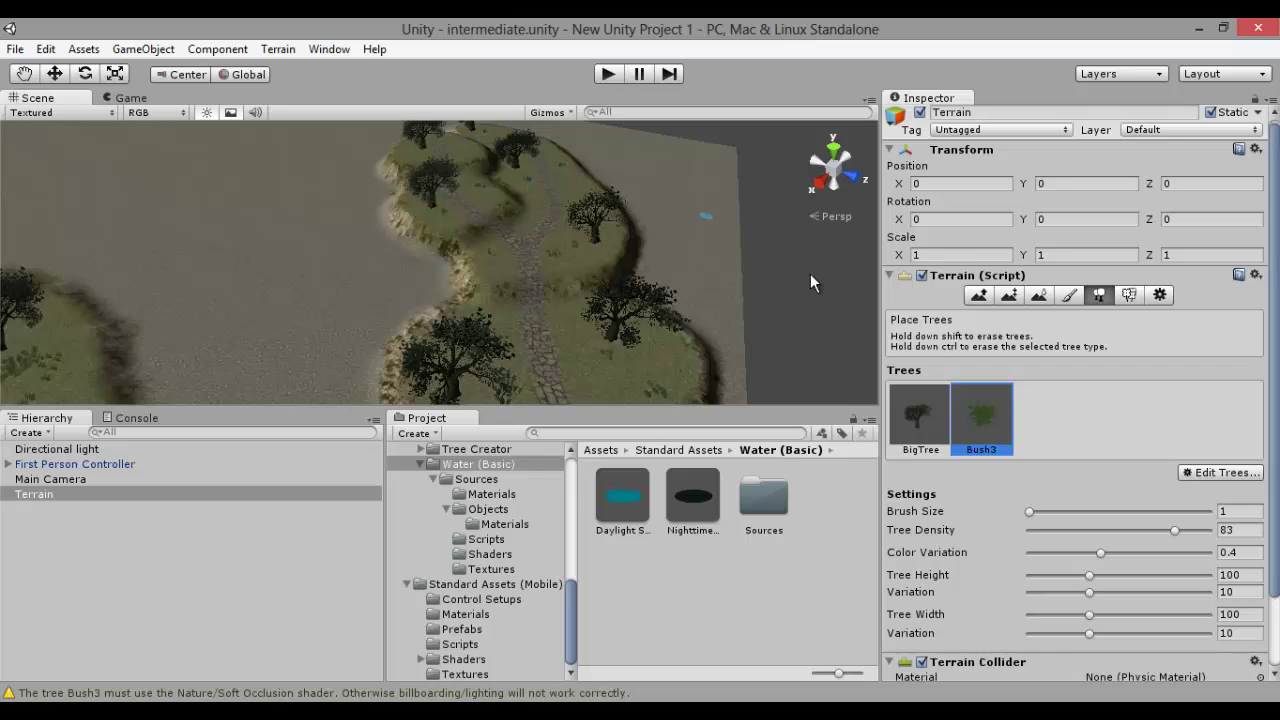
Paint Grass details beside the path on the lowest plateau and the near part of the second, undoing an unwanted stroke
{"action": "left_click", "coordinate": [1131, 297]}
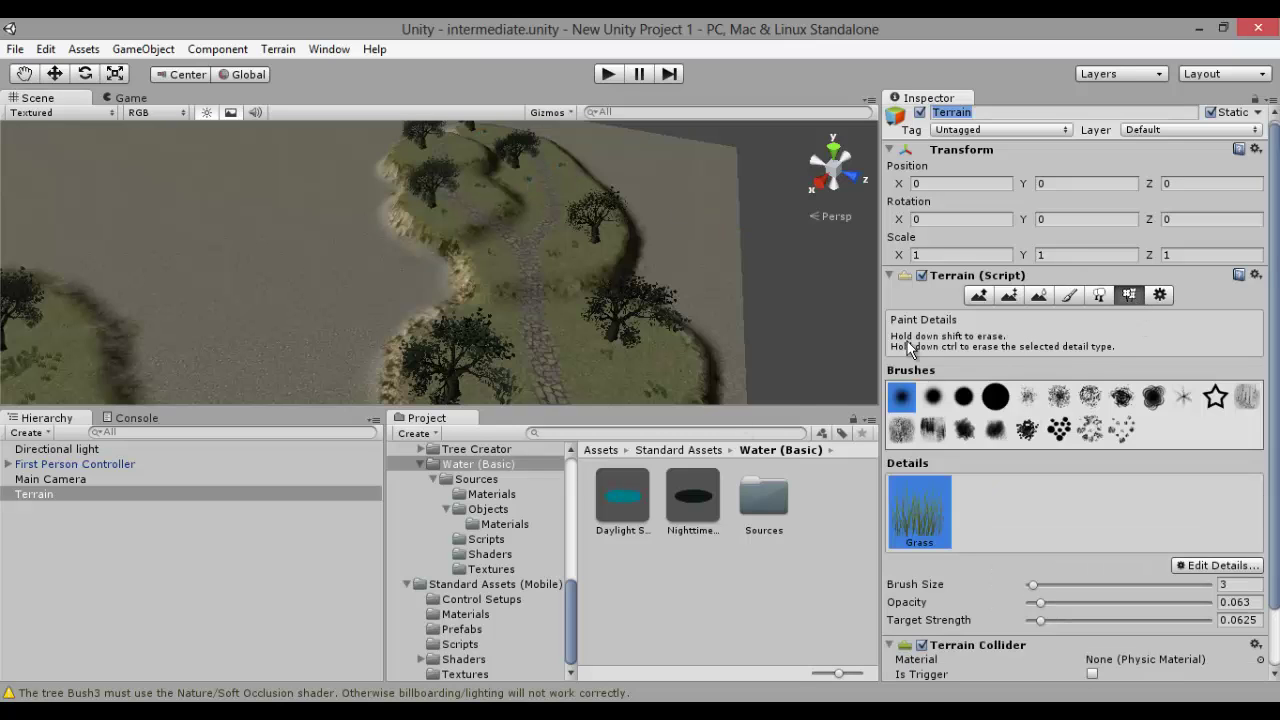
{"action": "left_click_drag", "start_coordinate": [627, 367], "coordinate": [622, 380]}
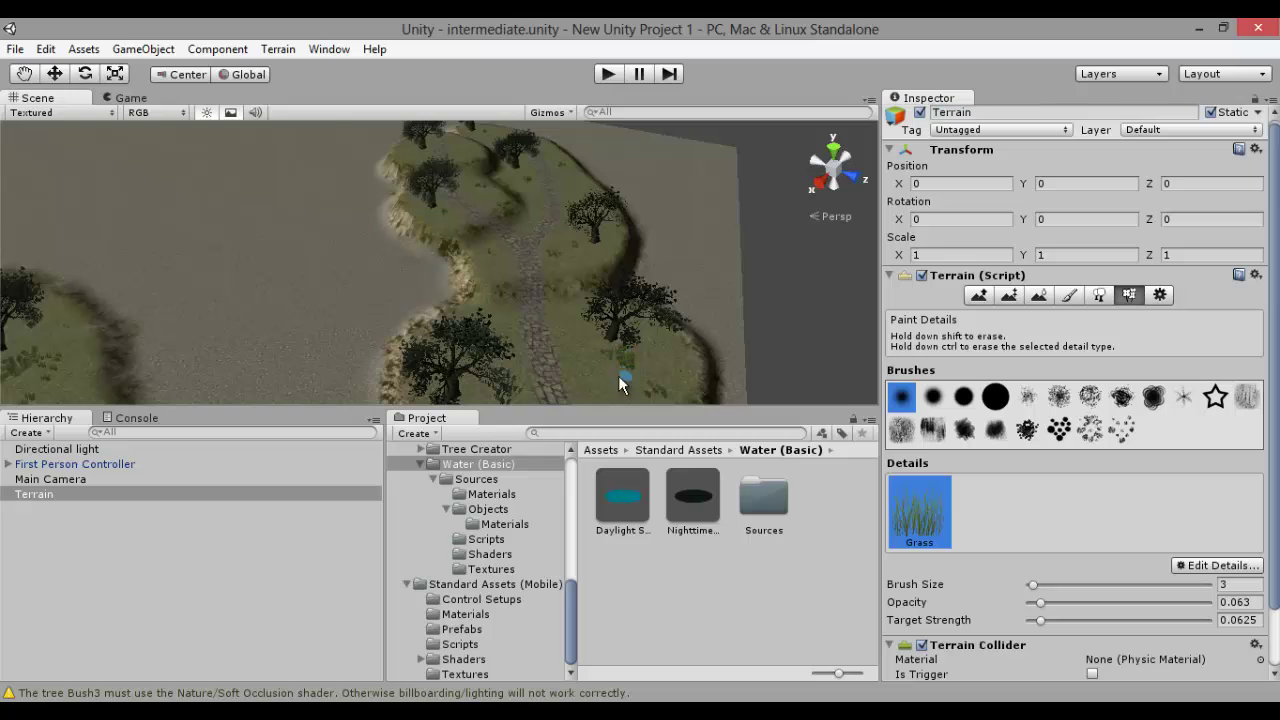
{"action": "key", "text": "ctrl+z"}
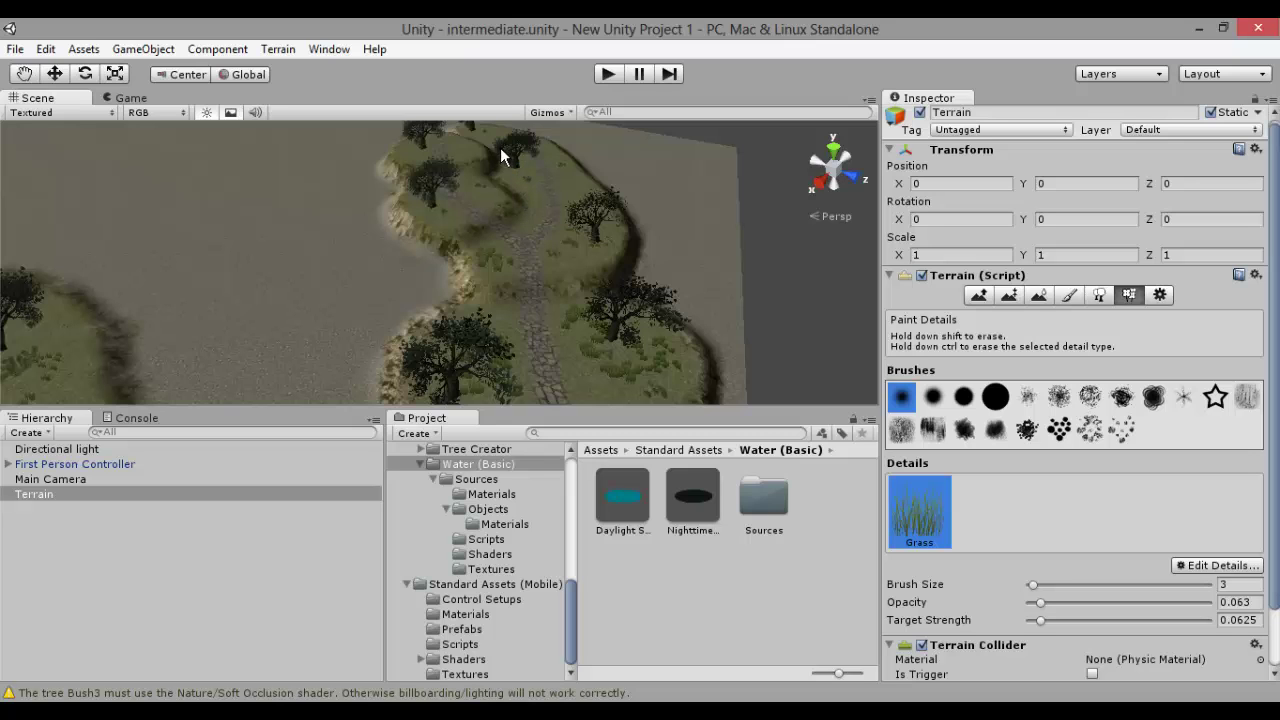
Paint Grass details along both path arms on the upper plateaus and the far part of the second plateau
{"action": "right_click_drag", "start_coordinate": [464, 141], "coordinate": [436, 52]}
{"action": "scroll", "coordinate": [452, 131], "scroll_direction": "up", "scroll_amount": 3}
{"action": "scroll", "coordinate": [449, 188], "scroll_direction": "up", "scroll_amount": 4}
{"action": "right_click_drag", "start_coordinate": [448, 188], "coordinate": [449, 207]}
{"action": "scroll", "coordinate": [449, 208], "scroll_direction": "up", "scroll_amount": 8}
{"action": "right_click_drag", "start_coordinate": [530, 295], "coordinate": [536, 381]}
{"action": "scroll", "coordinate": [536, 381], "scroll_direction": "down", "scroll_amount": 6}
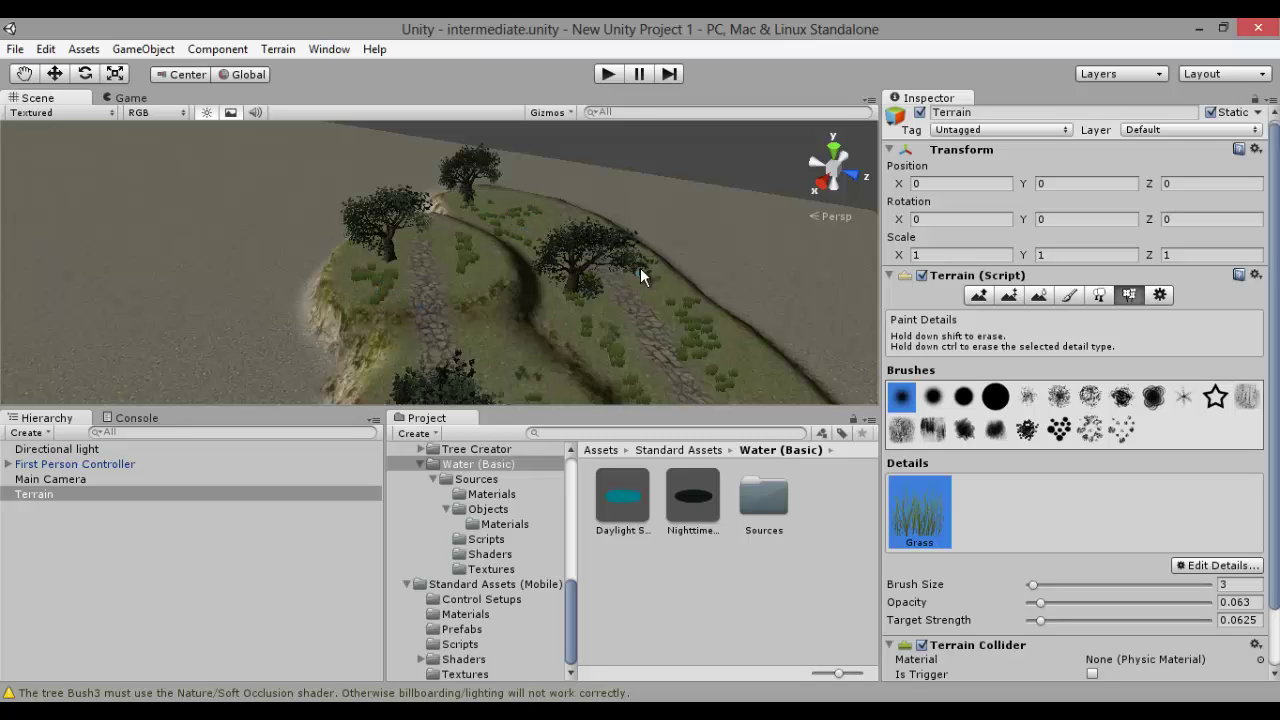
Enter play mode and walk the first-person character from the island toward the new plateaus
{"action": "right_click_drag", "start_coordinate": [548, 297], "coordinate": [545, 372]}
{"action": "left_click", "coordinate": [605, 70]}
{"action": "left_click", "coordinate": [607, 74]}
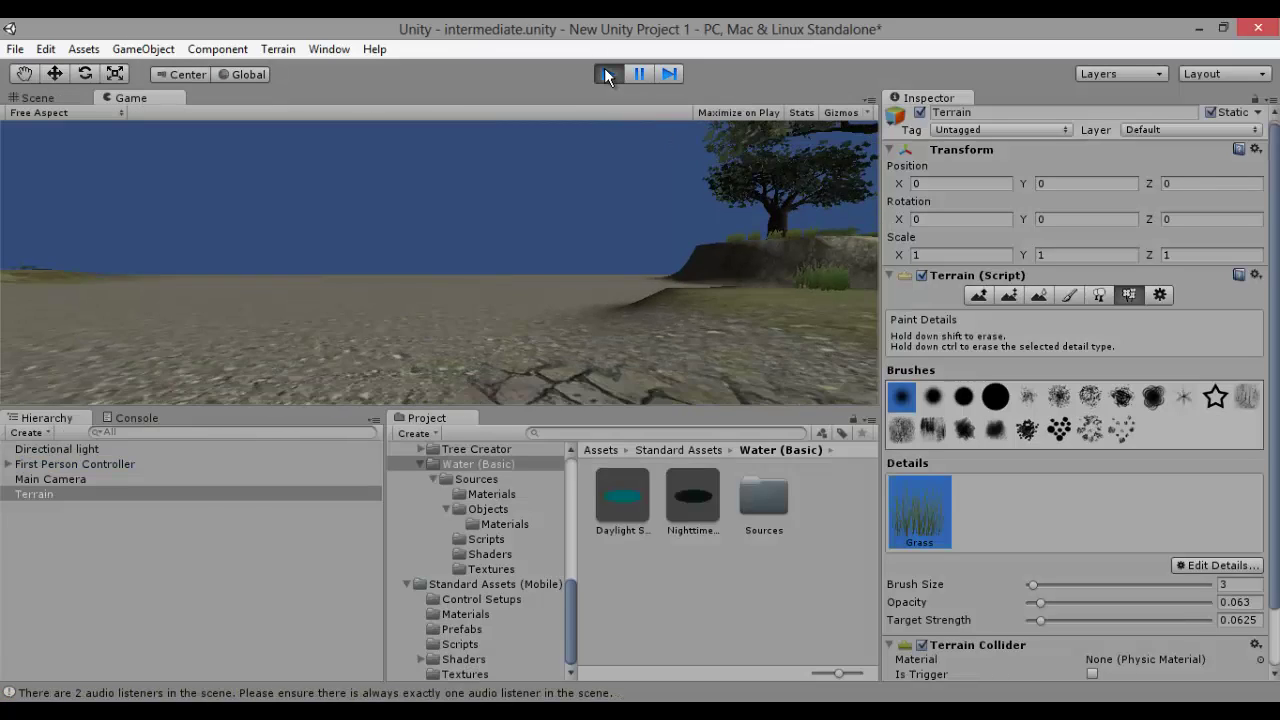
{"action": "key", "text": "w"}
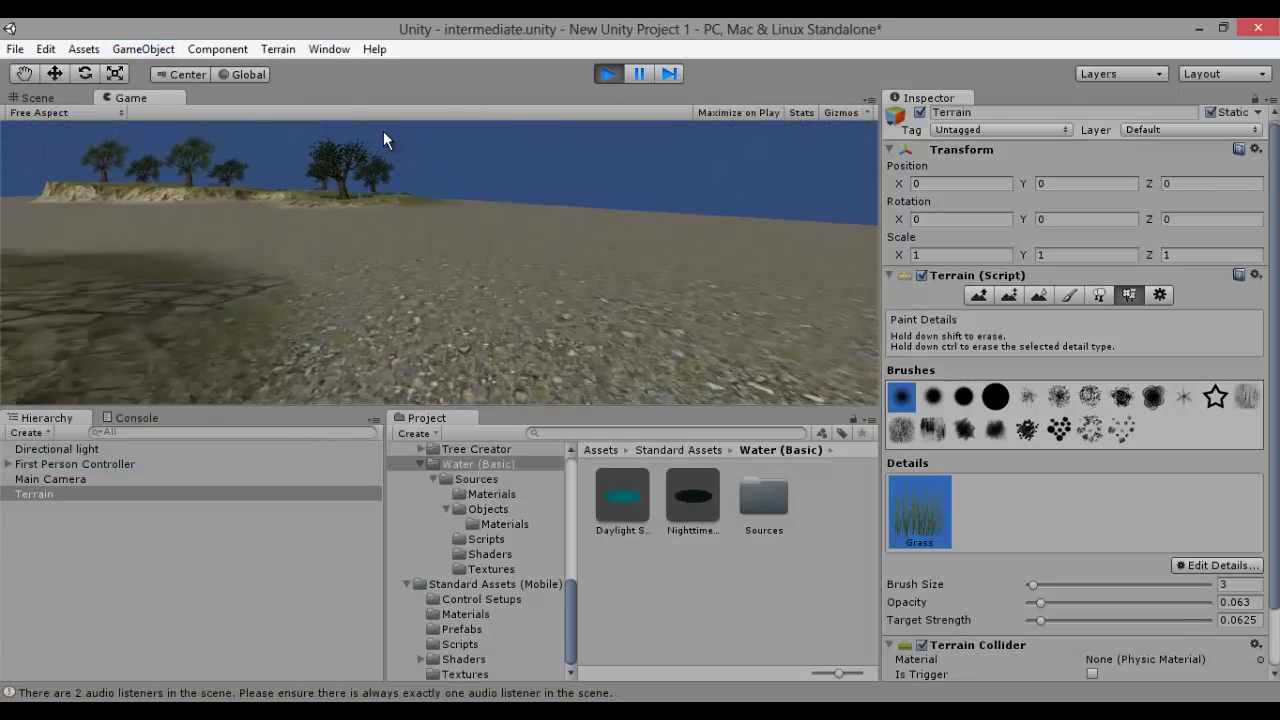
{"action": "key", "text": "w"}
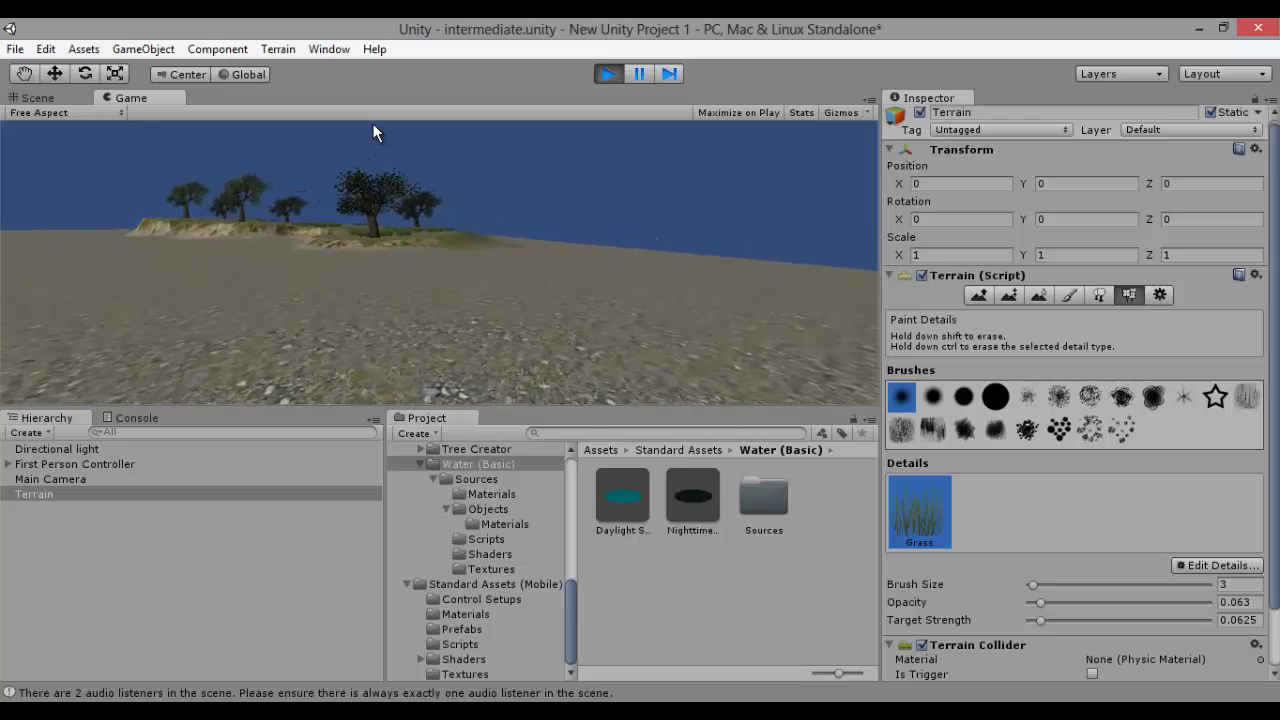
{"action": "key", "text": "w"}
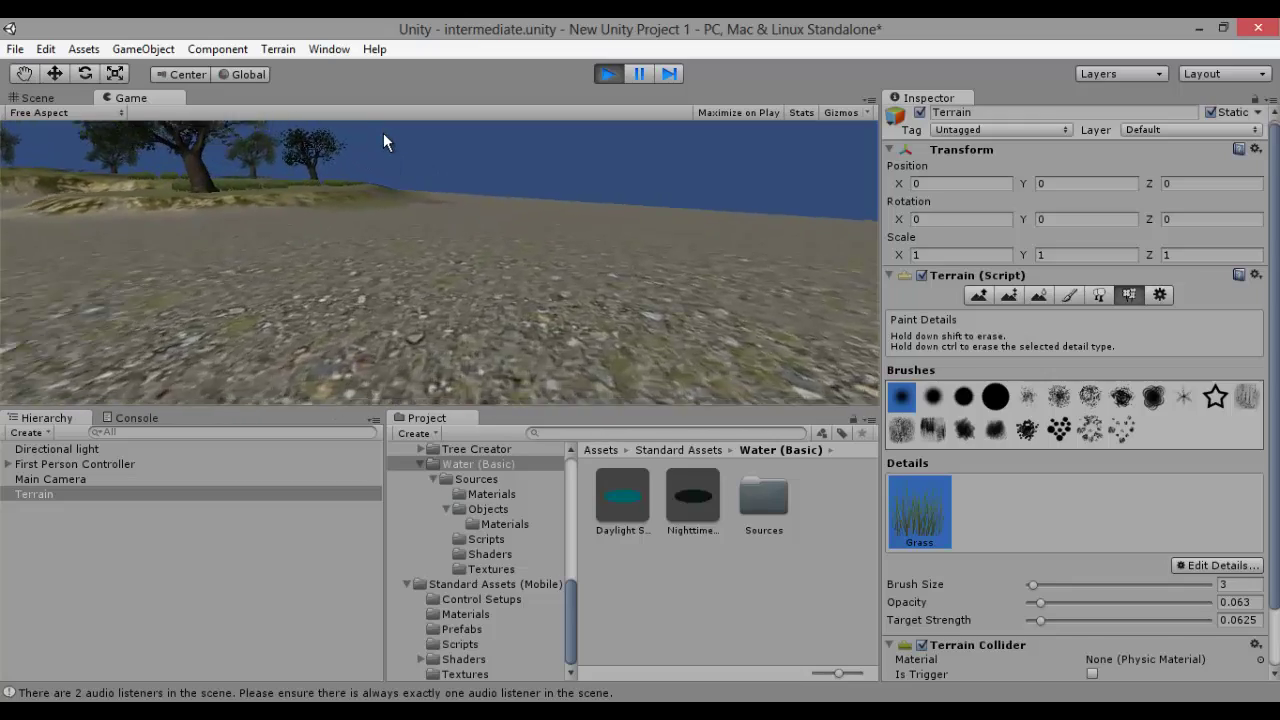
{"action": "key", "text": "w"}
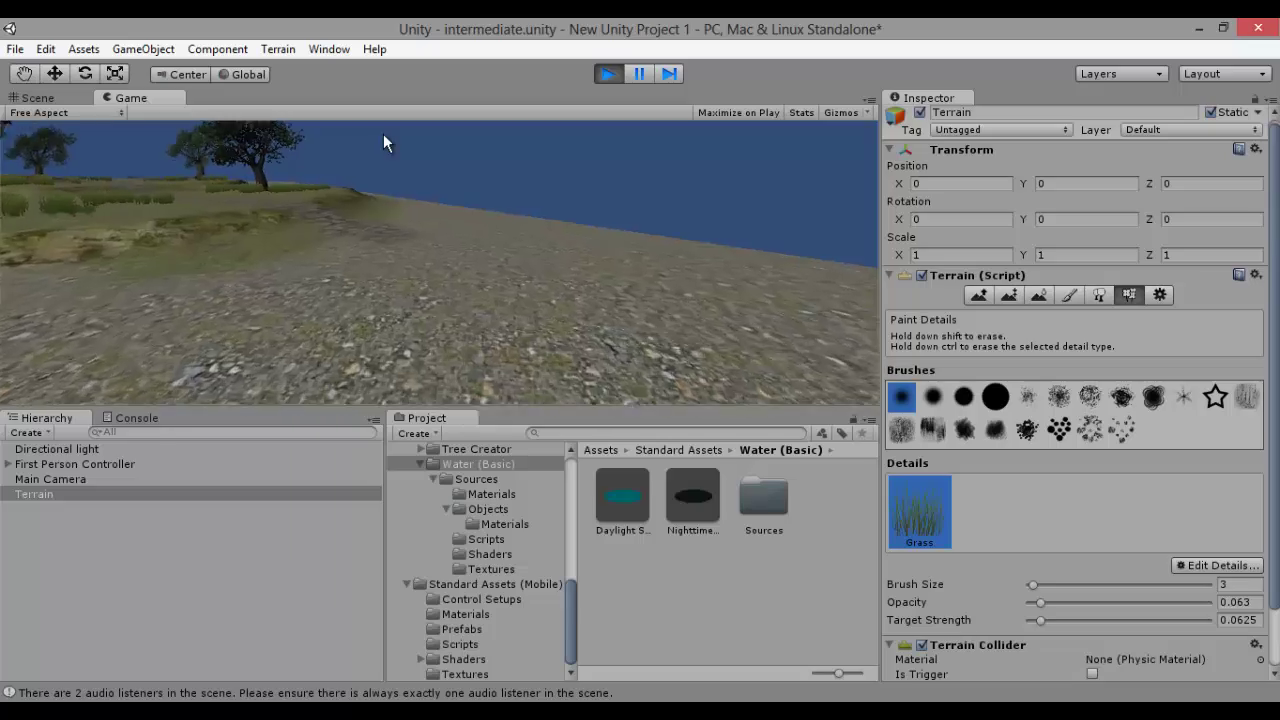
Walk the character up the stone path across all the plateaus and off the far edge, and exit play mode
{"action": "key", "text": "w"}
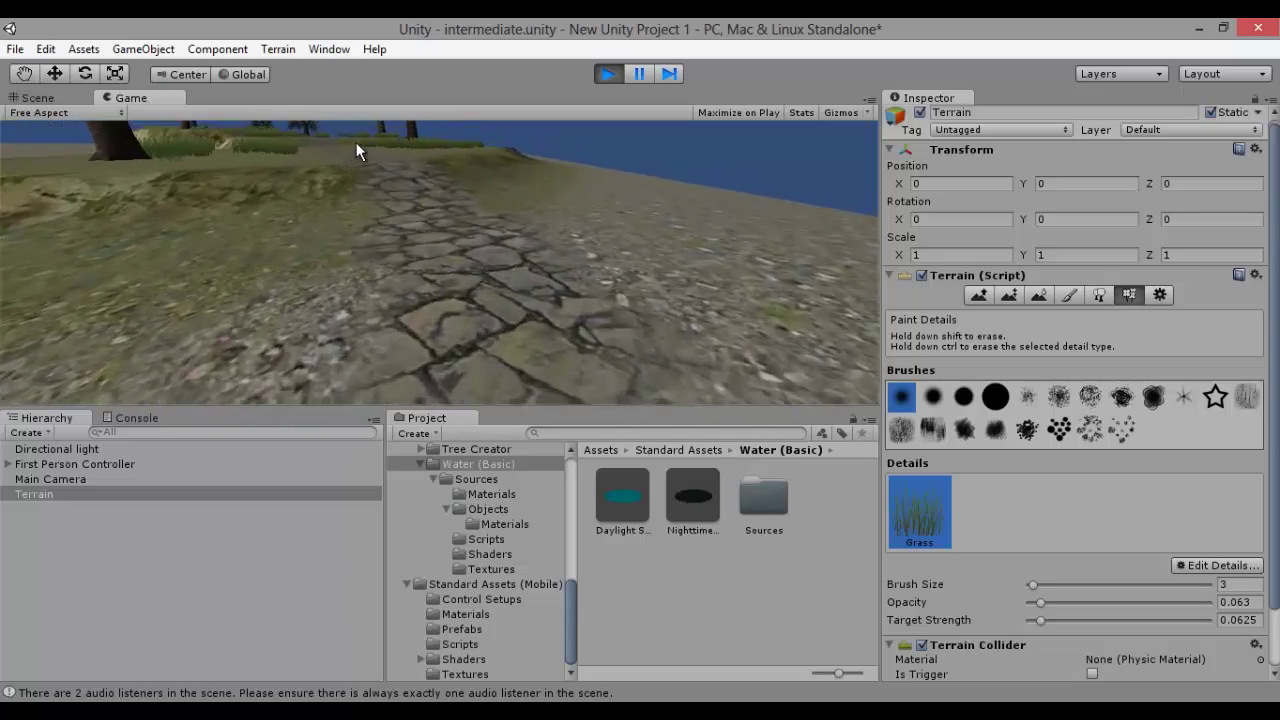
{"action": "key", "text": "w"}
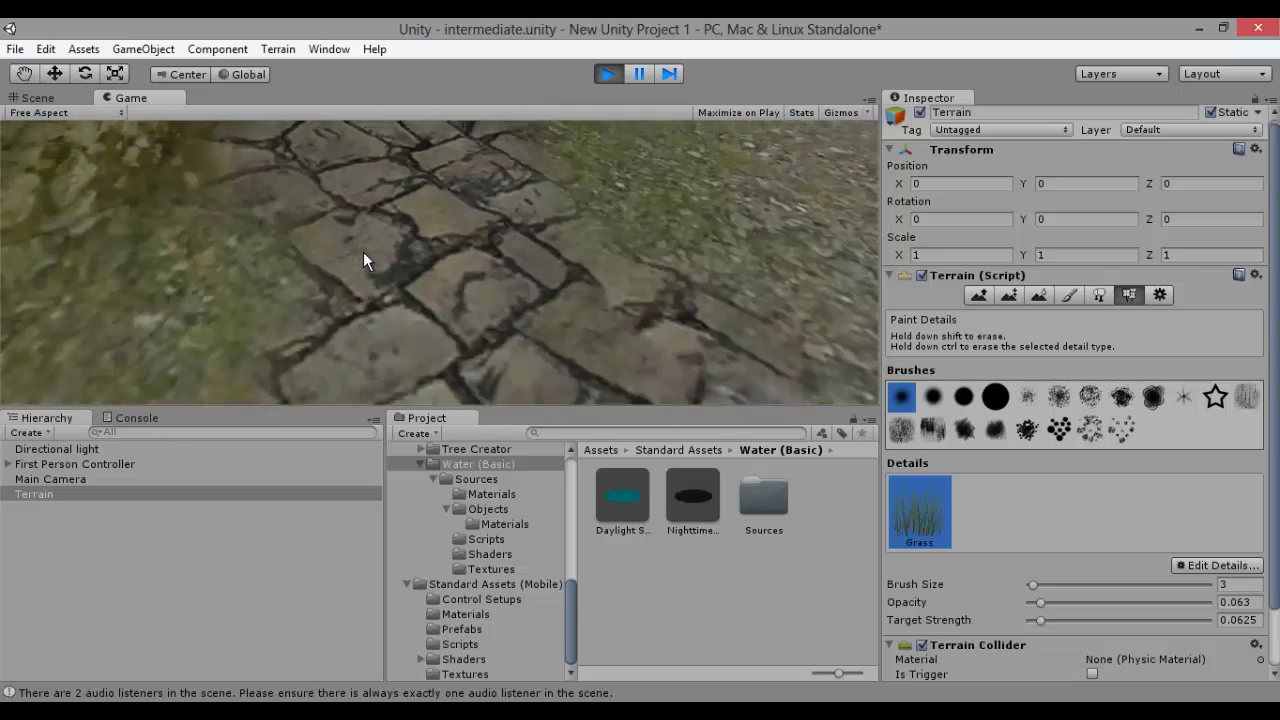
{"action": "key", "text": "w"}
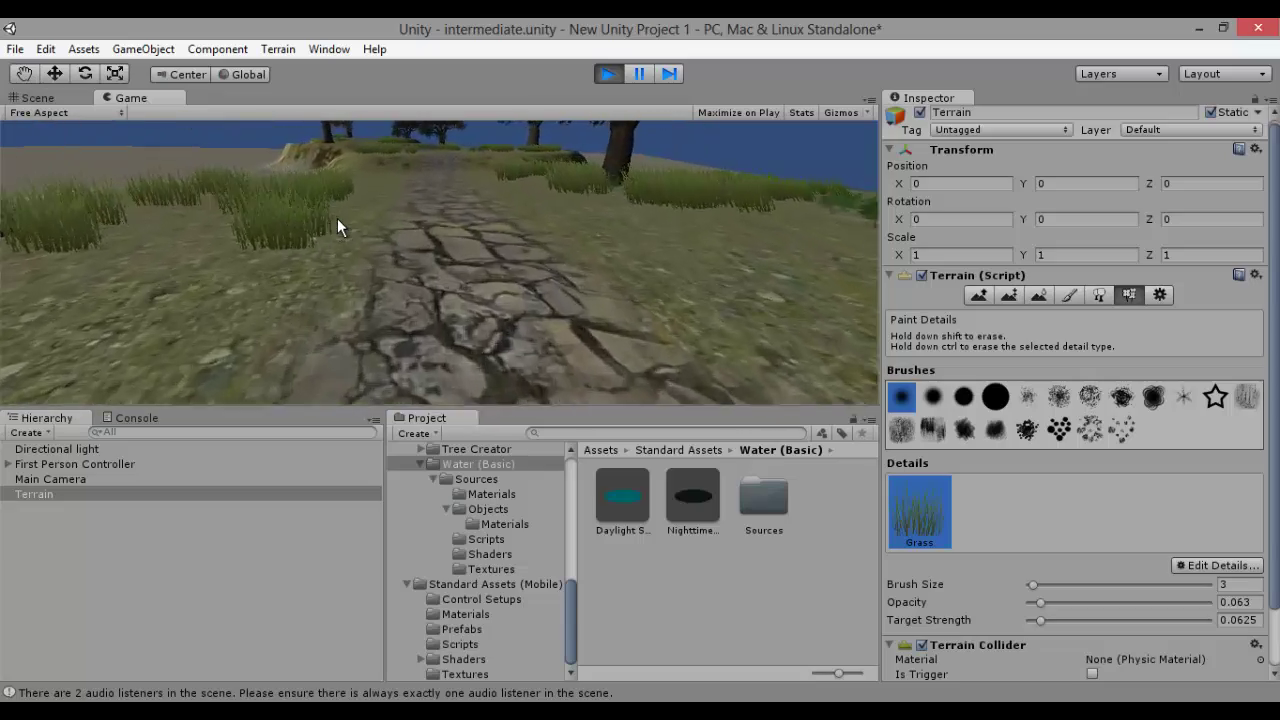
{"action": "key", "text": "w"}
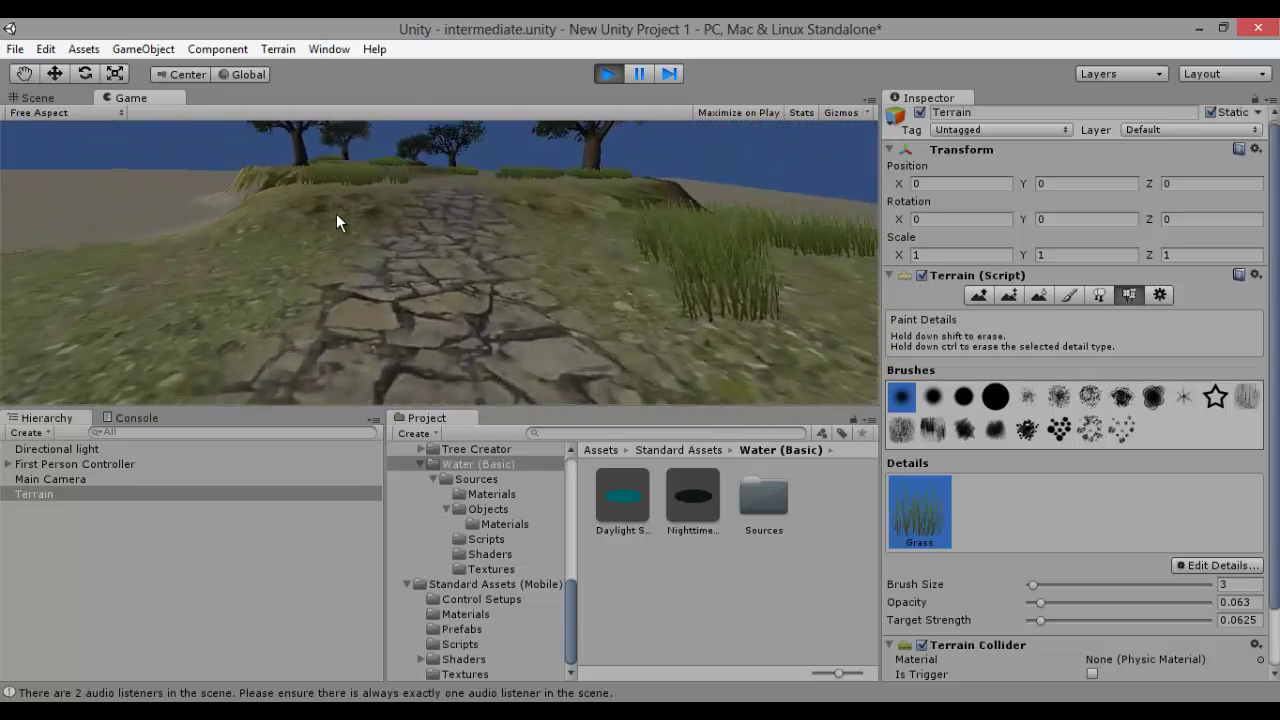
{"action": "key", "text": "w"}
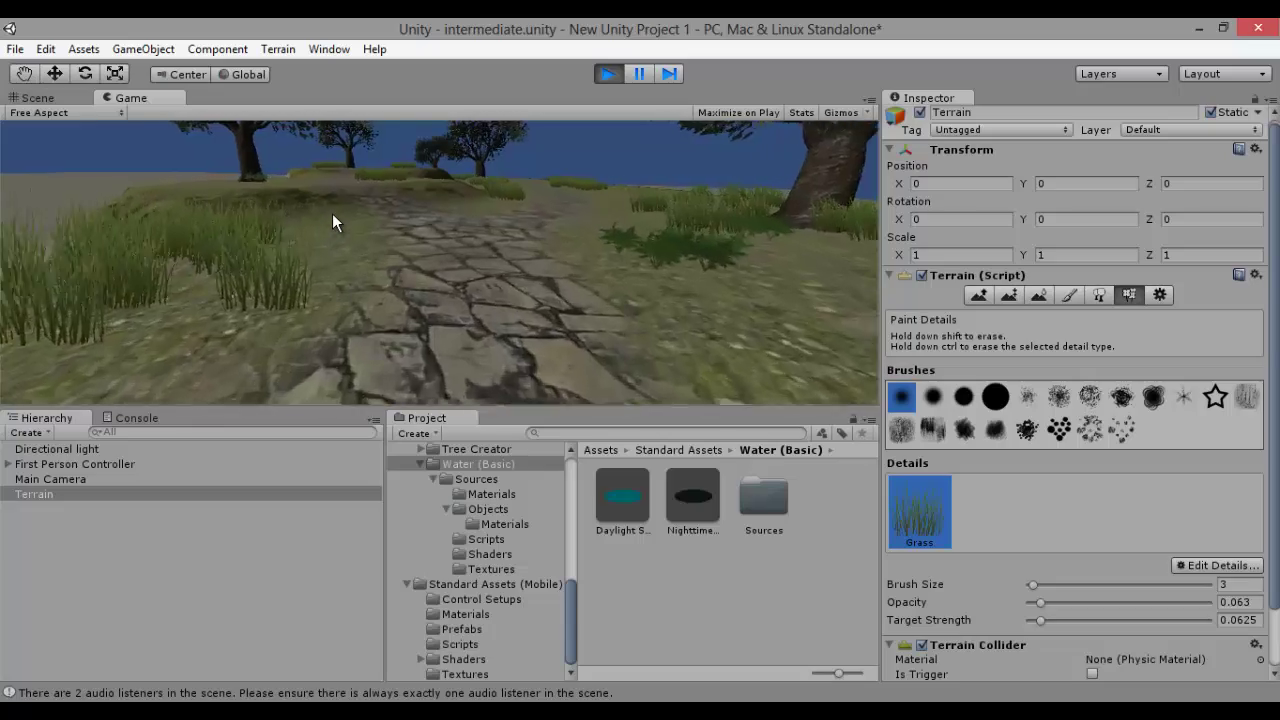
{"action": "key", "text": "w"}
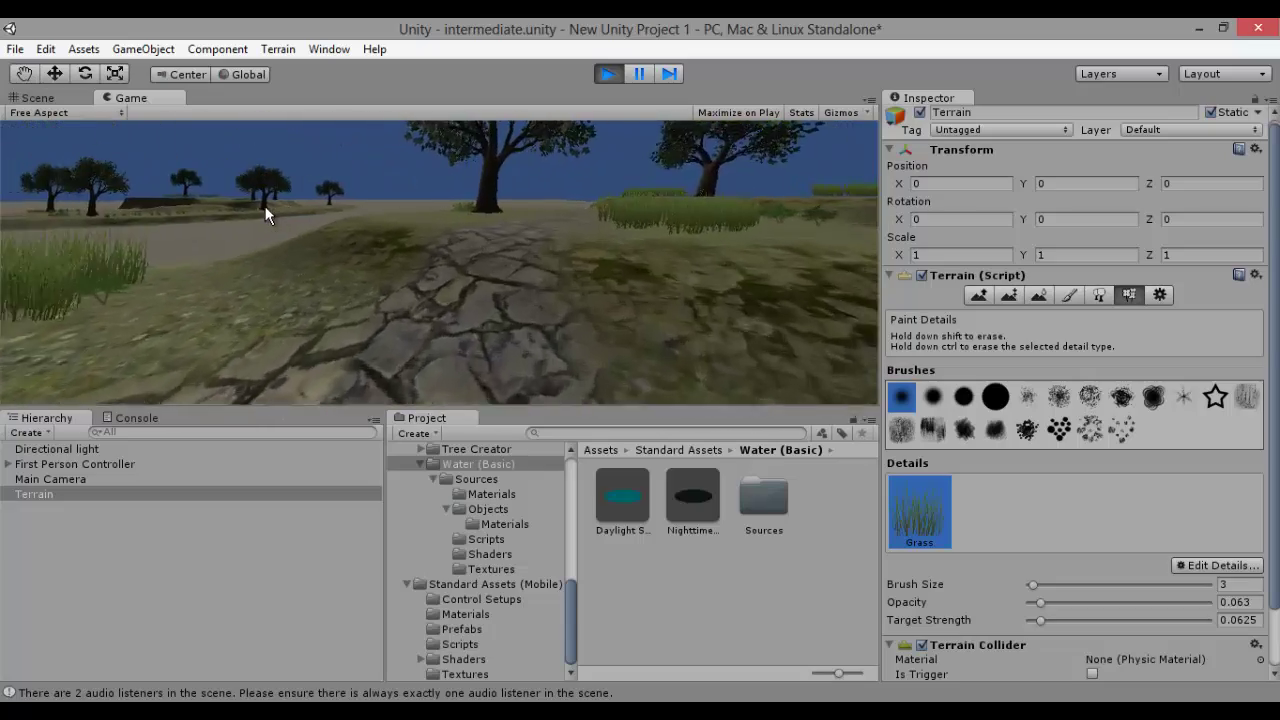
{"action": "key", "text": "w"}
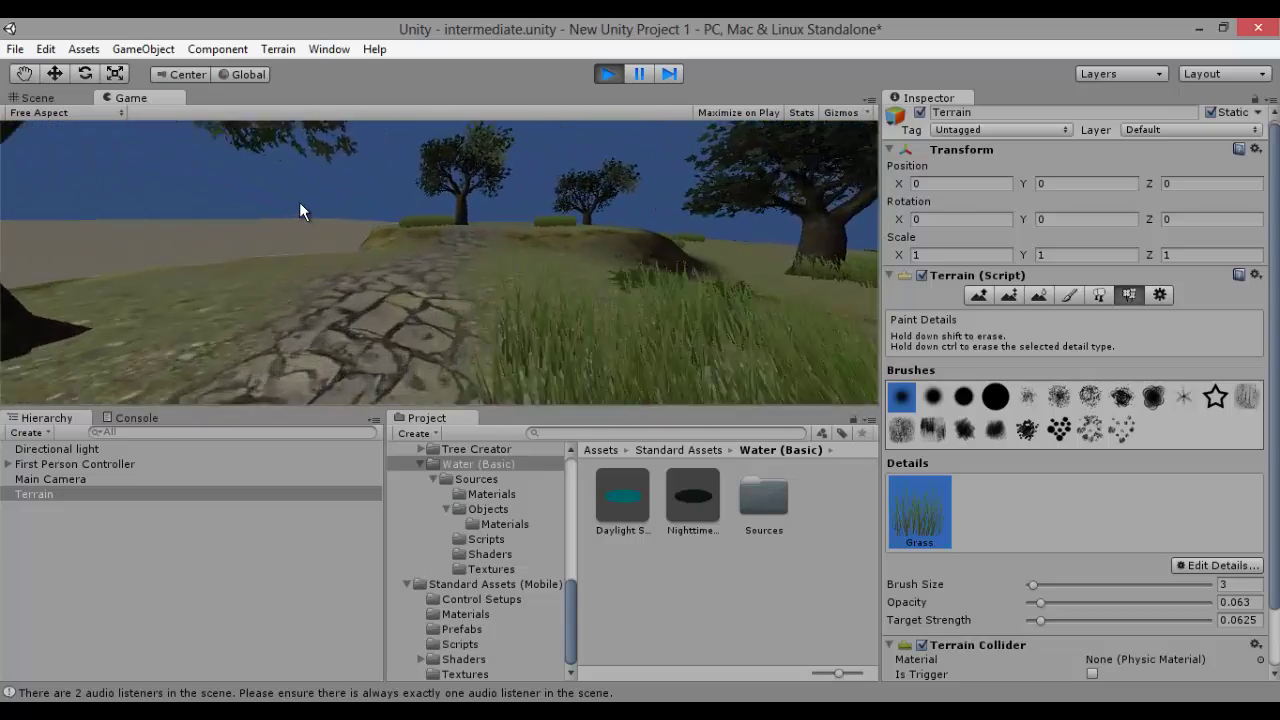
{"action": "key", "text": "w"}
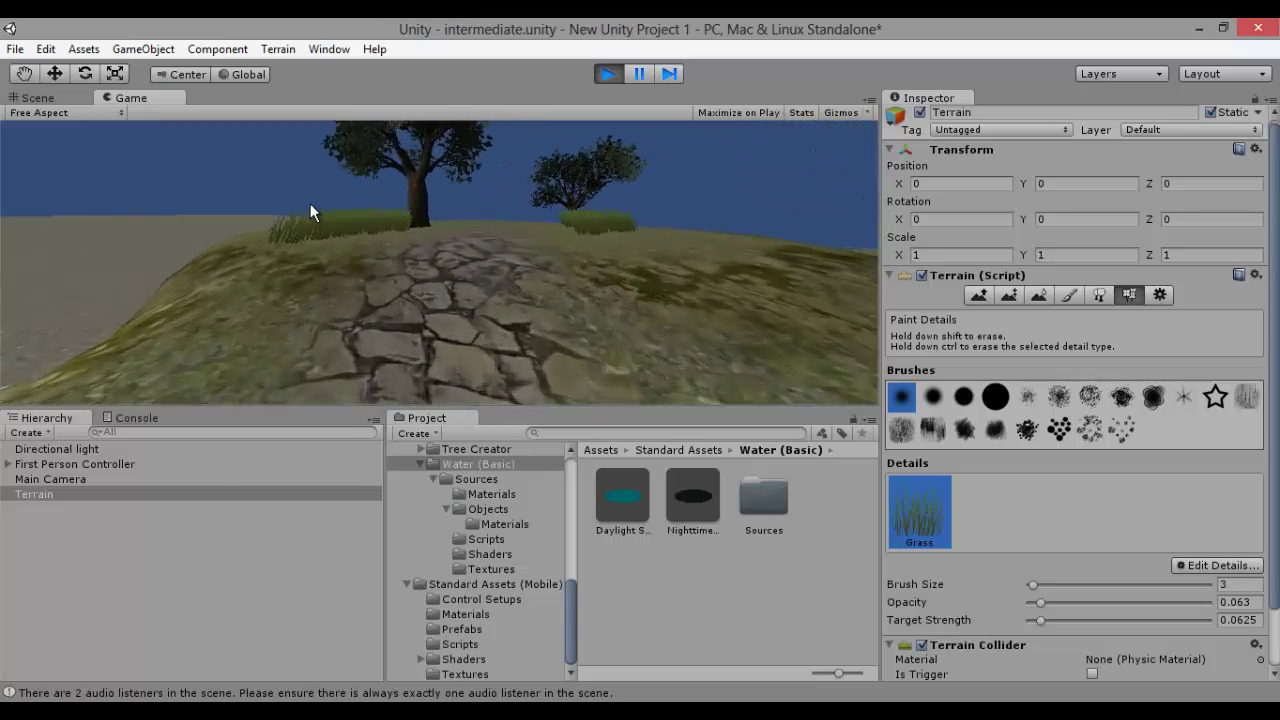
{"action": "key", "text": "w"}
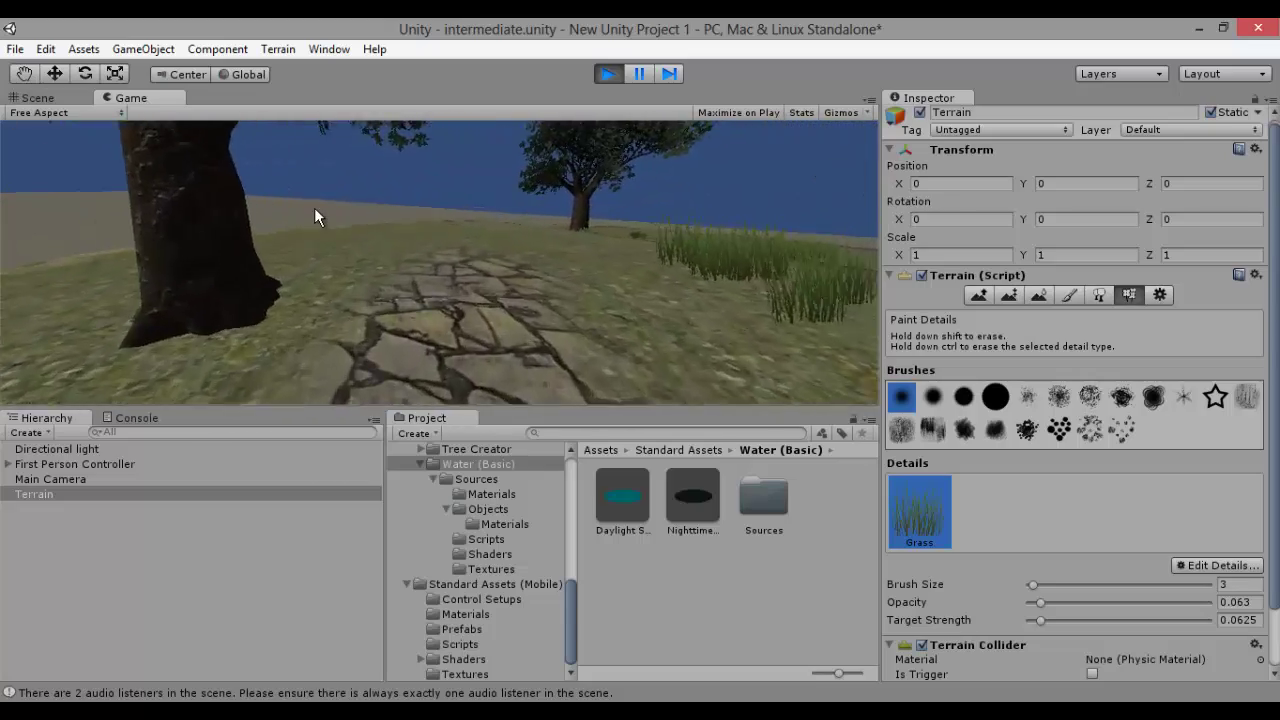
{"action": "key", "text": "w"}
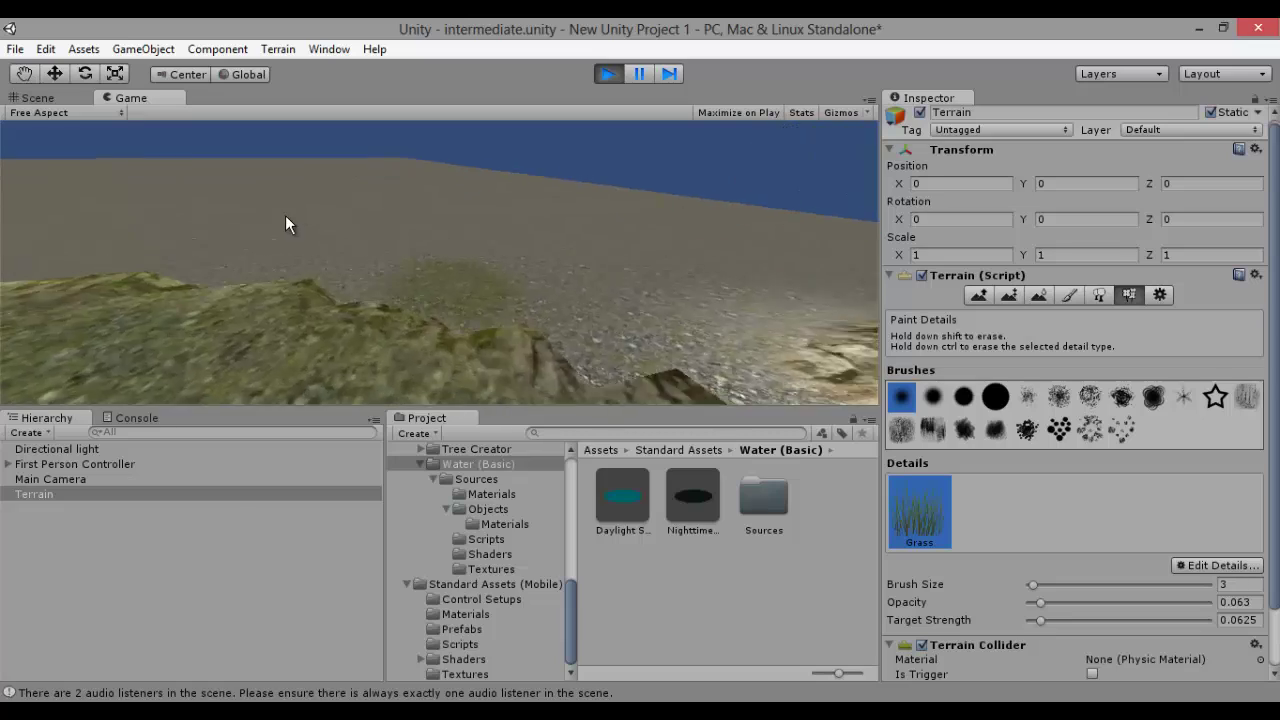
{"action": "key", "text": "w"}
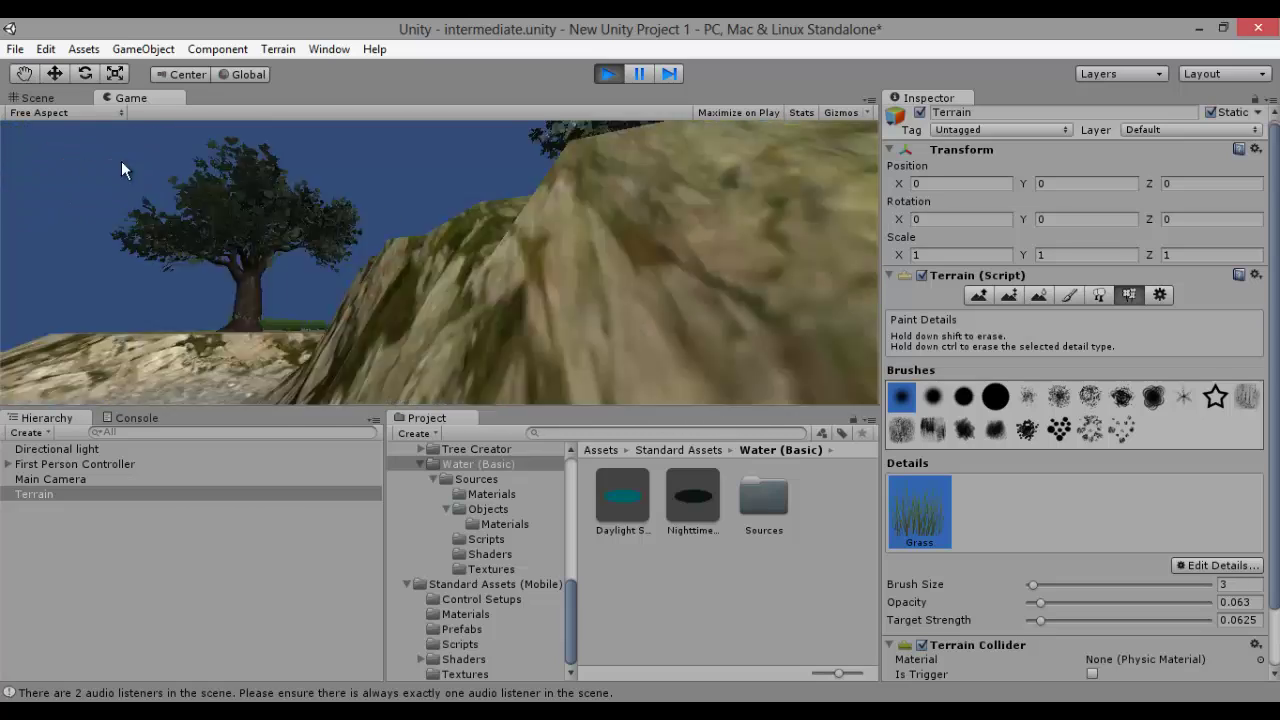
{"action": "left_click", "coordinate": [606, 75]}
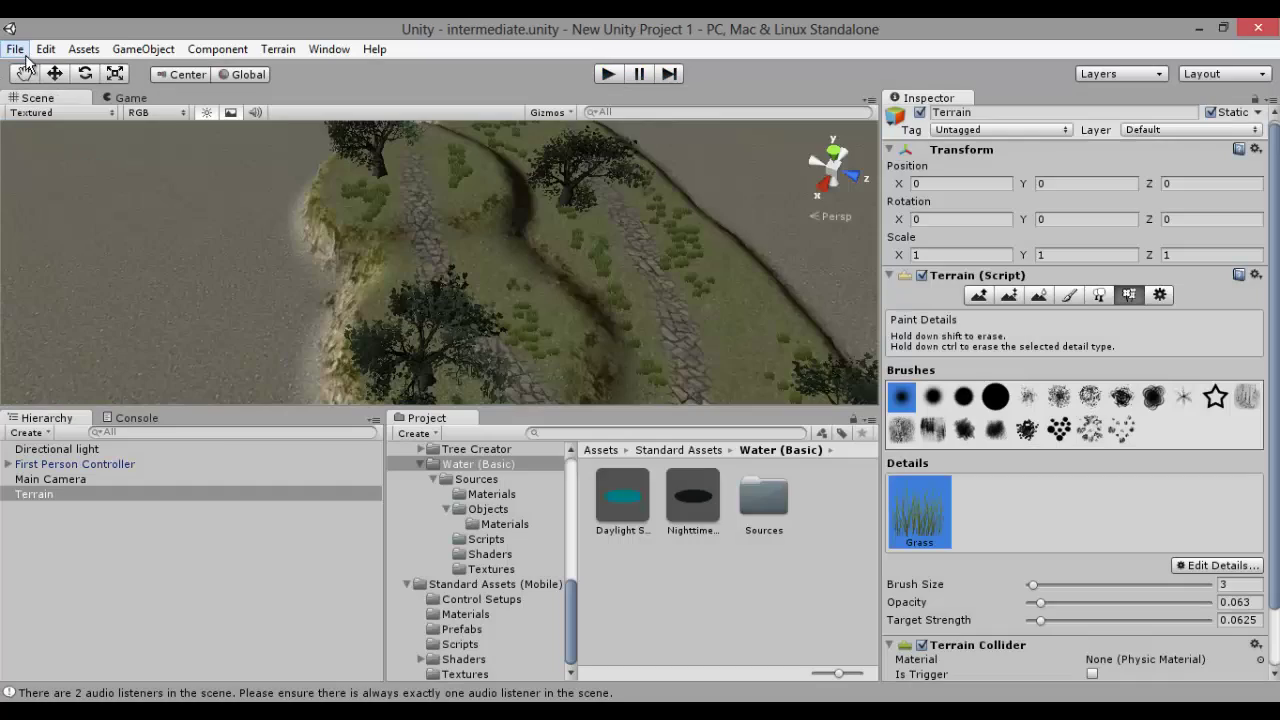
Set the scene's skybox material to Overcast2 Skybox in the render settings
{"action": "left_click", "coordinate": [46, 50]}
{"action": "left_click", "coordinate": [101, 467]}
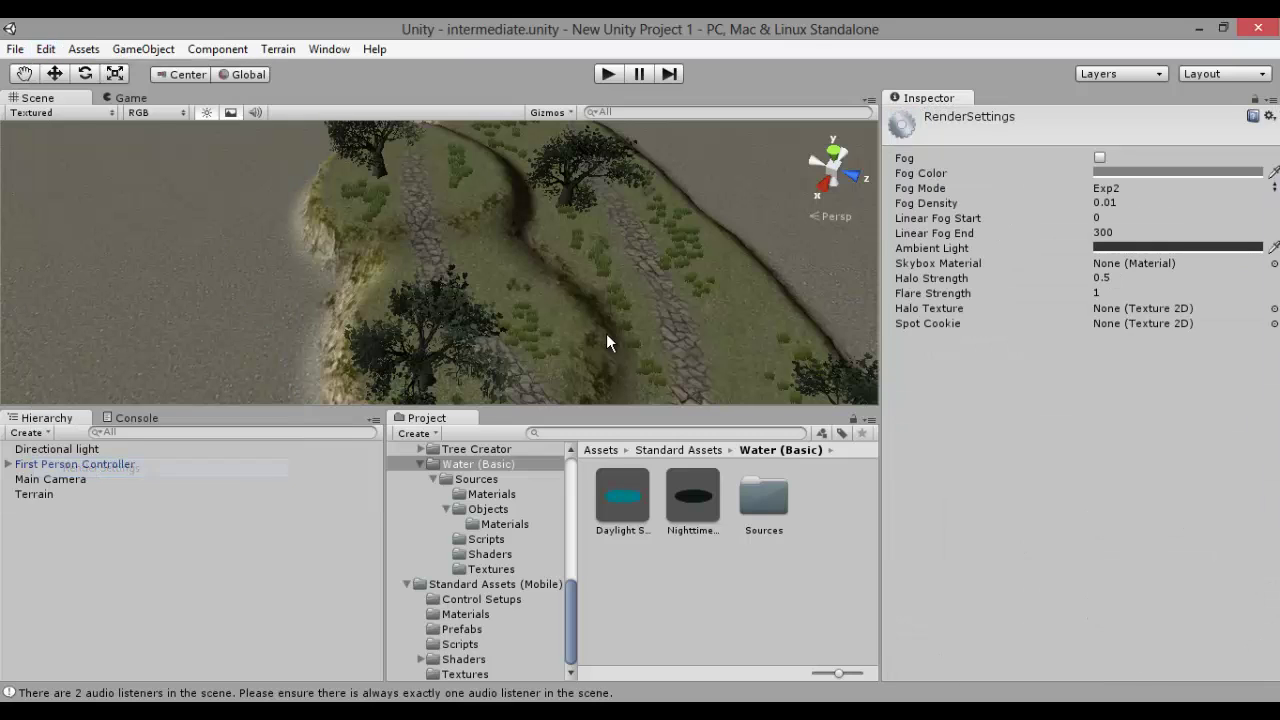
{"action": "left_click", "coordinate": [1274, 263]}
{"action": "left_click_drag", "start_coordinate": [1046, 175], "coordinate": [1038, 296]}
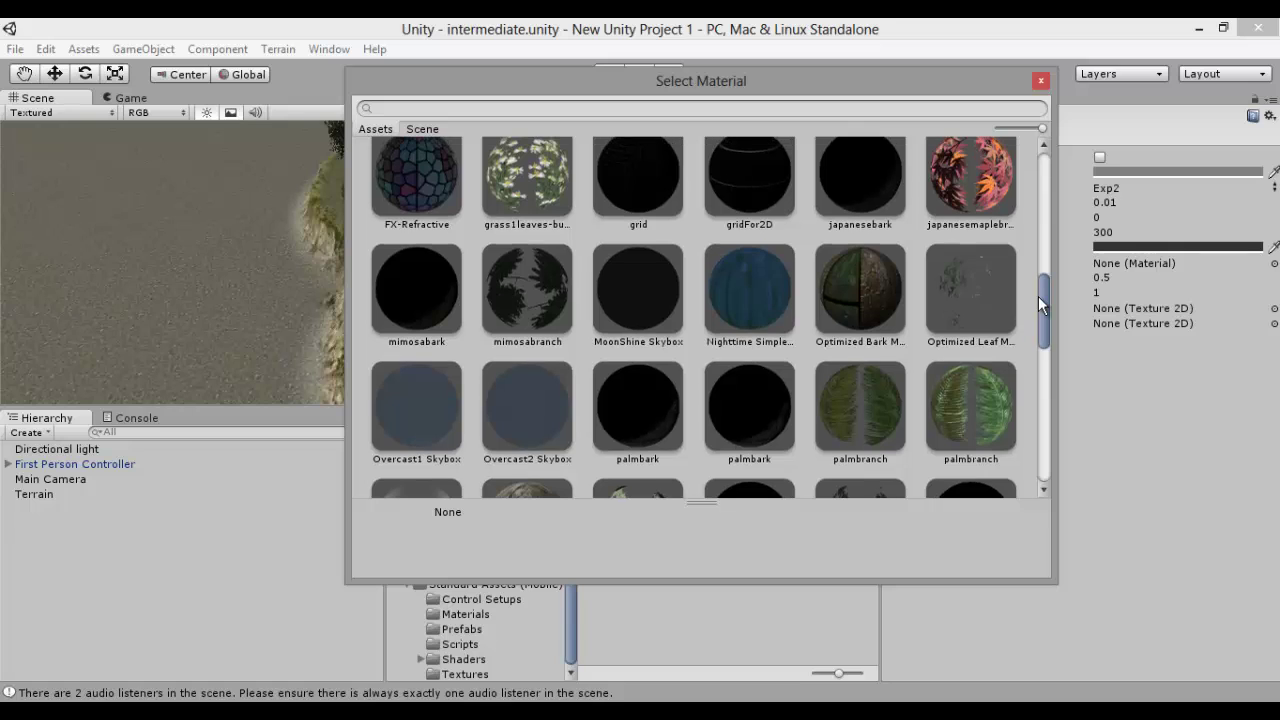
{"action": "left_click", "coordinate": [531, 406]}
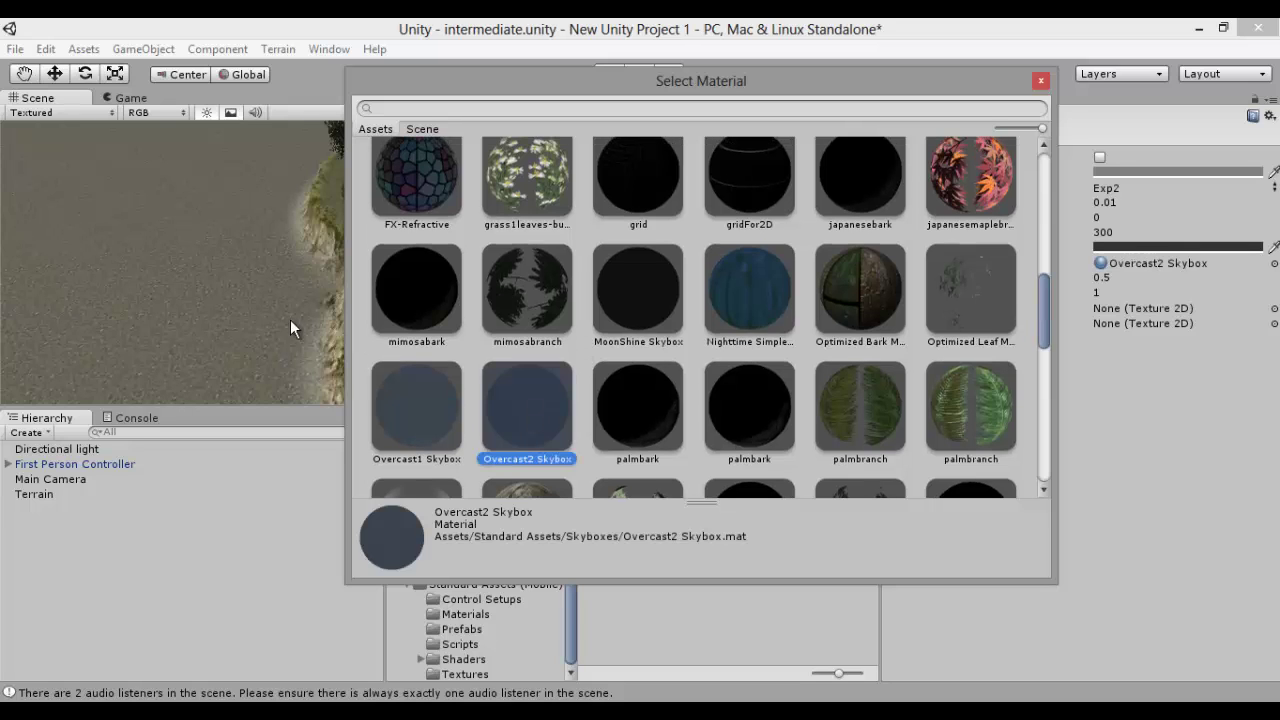
{"action": "left_click", "coordinate": [174, 283]}
Place a Daylight Simple Water prefab on the ground beside the original island
{"action": "right_click_drag", "start_coordinate": [139, 194], "coordinate": [168, 452]}
{"action": "right_click_drag", "start_coordinate": [579, 303], "coordinate": [625, 300]}
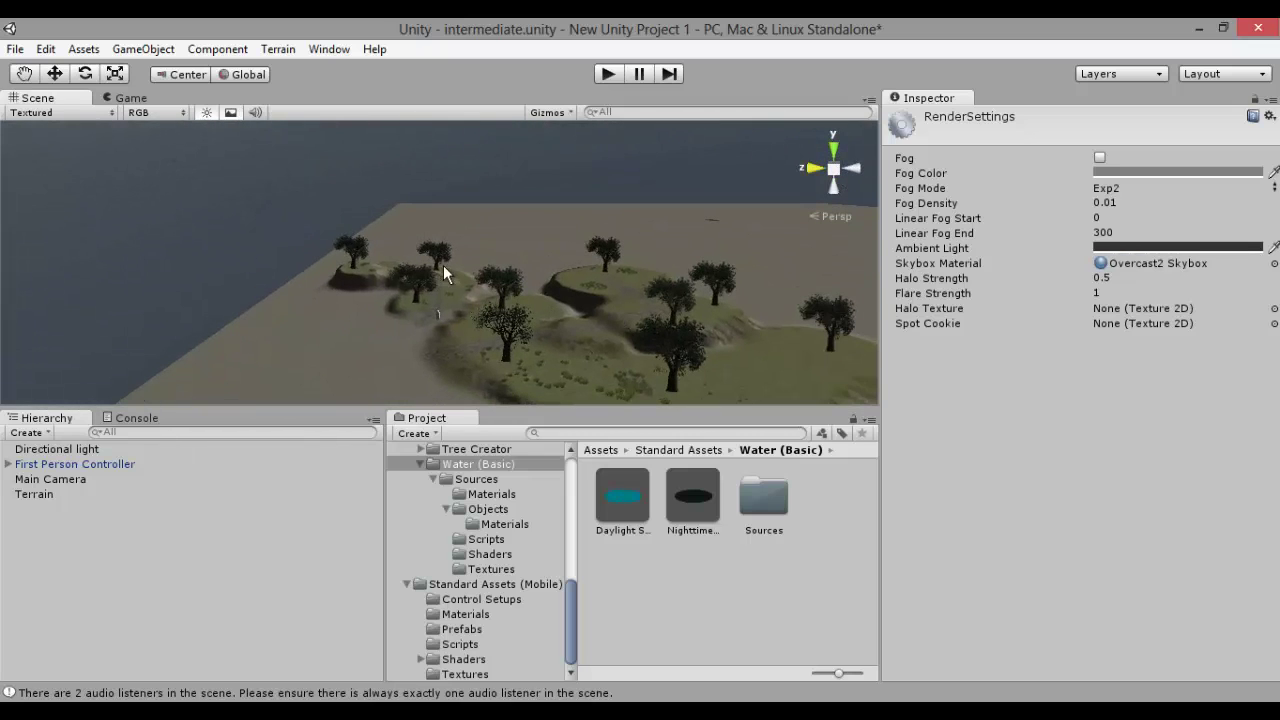
{"action": "left_click_drag", "start_coordinate": [629, 508], "coordinate": [430, 364]}
{"action": "right_click_drag", "start_coordinate": [430, 364], "coordinate": [525, 453]}
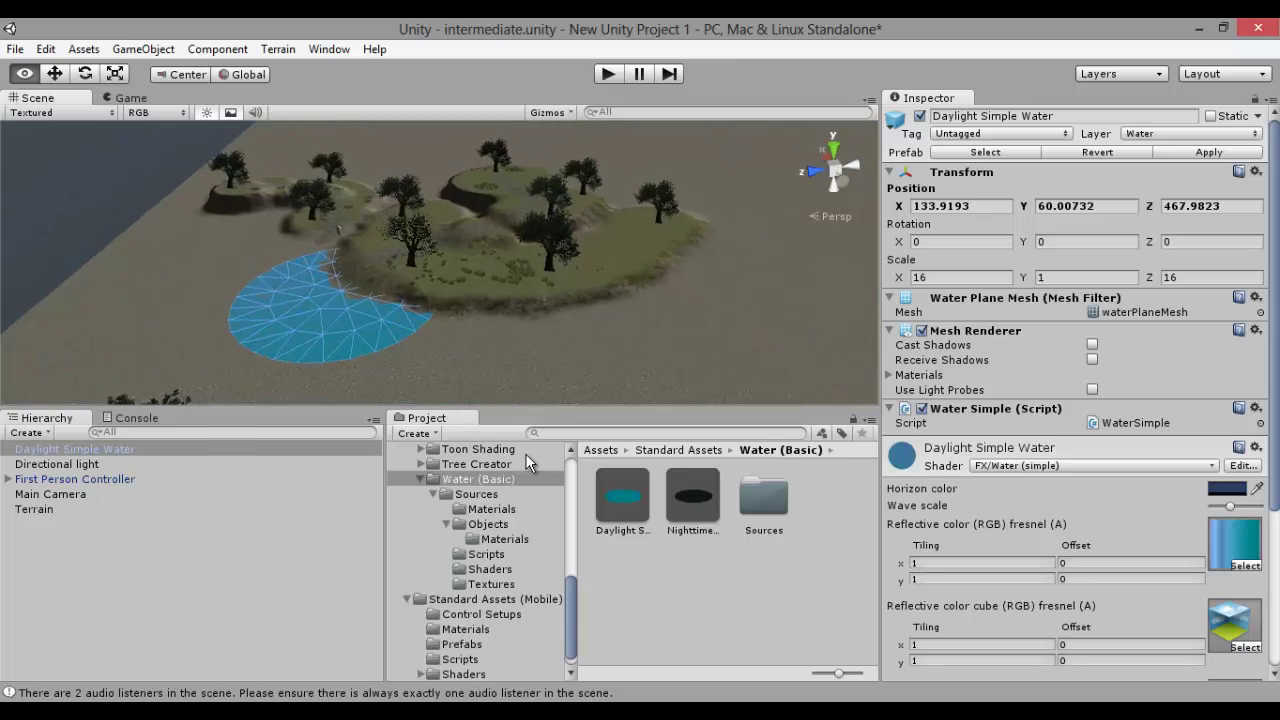
Move the water plane to the outer edge of the new plateaus, at about X 51.8, Z 494.8
{"action": "scroll", "coordinate": [431, 319], "scroll_direction": "down", "scroll_amount": 3}
{"action": "scroll", "coordinate": [431, 319], "scroll_direction": "down", "scroll_amount": 5}
{"action": "right_click_drag", "start_coordinate": [430, 318], "coordinate": [398, 330]}
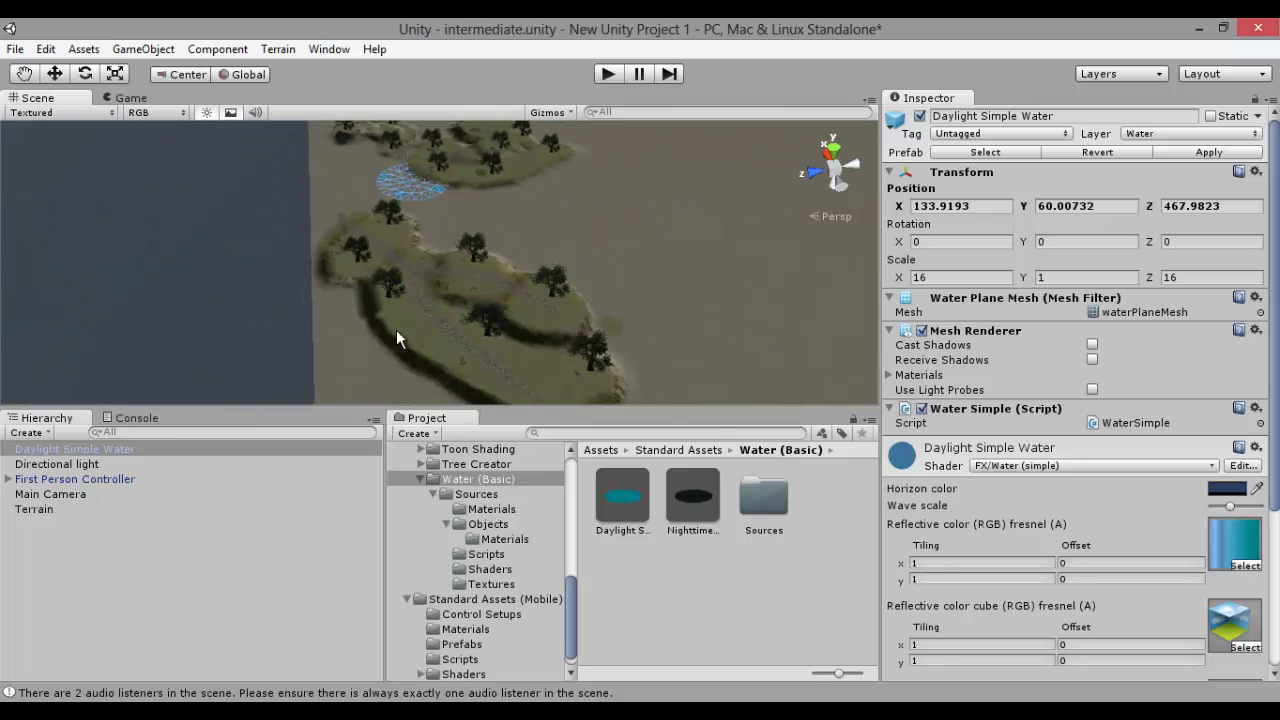
{"action": "left_click", "coordinate": [57, 78]}
{"action": "left_click_drag", "start_coordinate": [400, 155], "coordinate": [421, 223]}
{"action": "left_click_drag", "start_coordinate": [422, 343], "coordinate": [326, 356]}
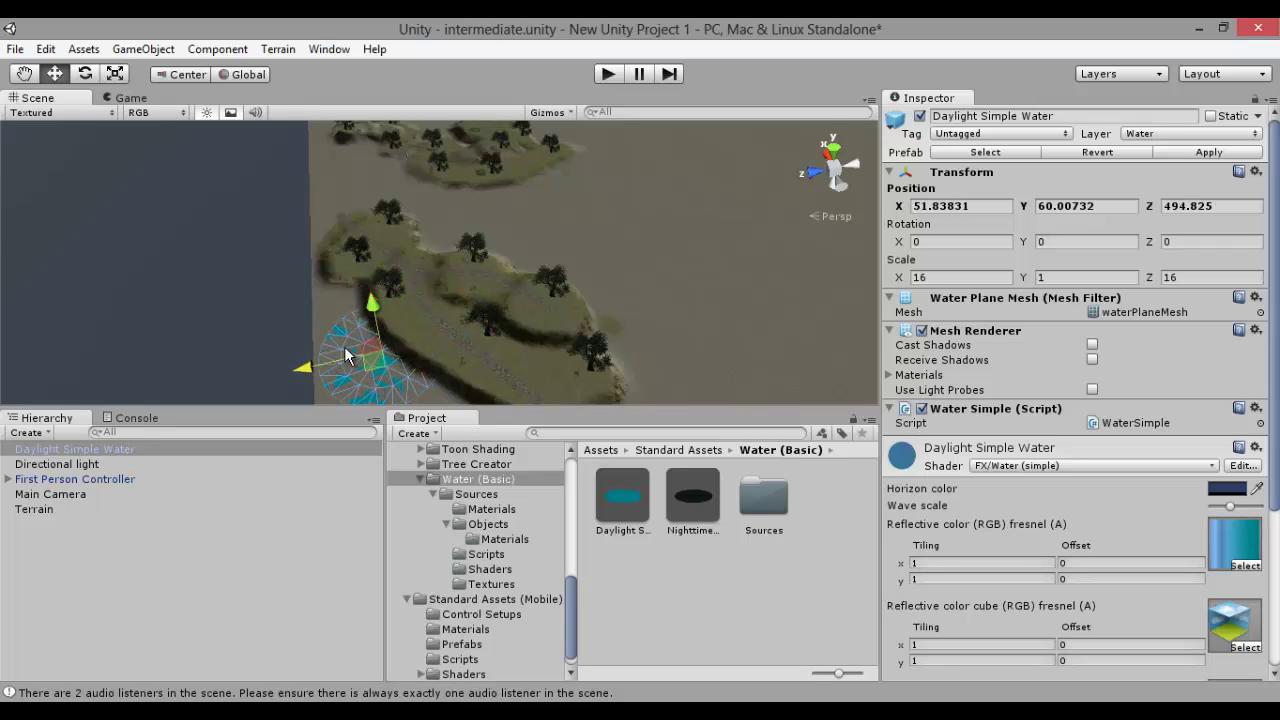
Shift the water plane in against the plateaus to about X 71.6 and adjust its height to about Y 60.3
{"action": "right_click_drag", "start_coordinate": [345, 342], "coordinate": [302, 356]}
{"action": "key", "text": "f"}
{"action": "scroll", "coordinate": [456, 251], "scroll_direction": "up", "scroll_amount": 5}
{"action": "scroll", "coordinate": [450, 247], "scroll_direction": "down", "scroll_amount": 5}
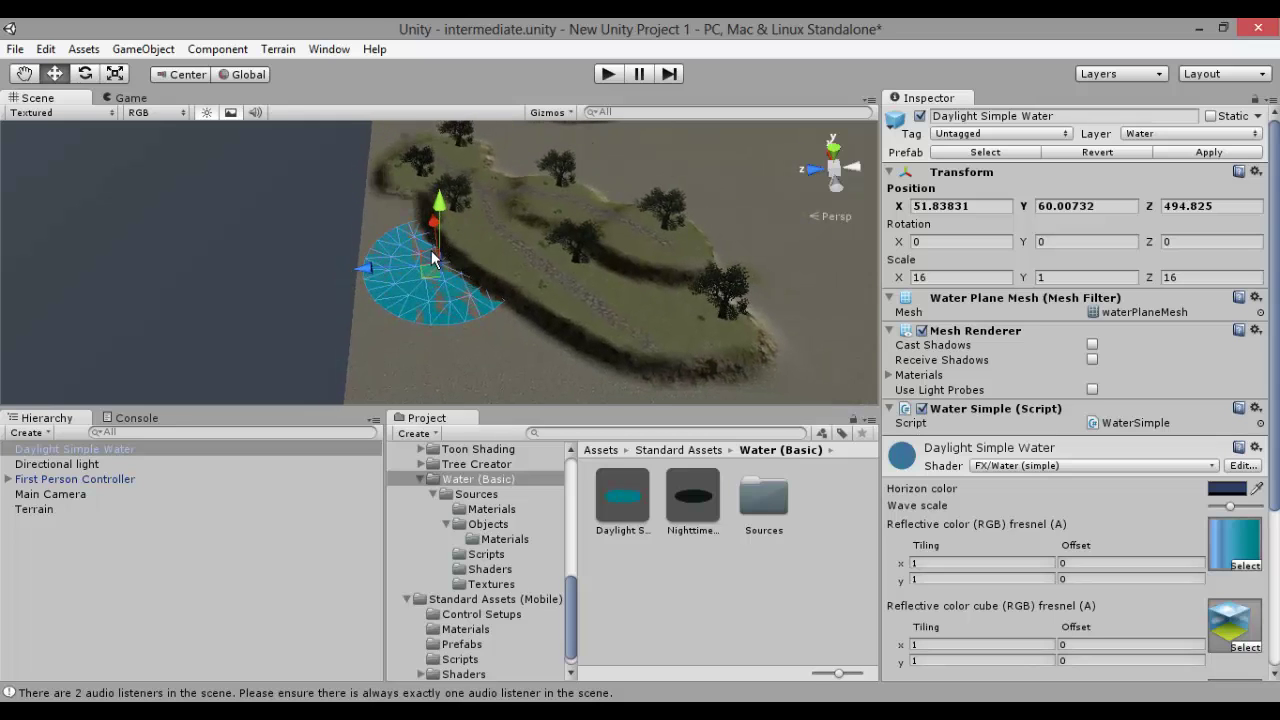
{"action": "scroll", "coordinate": [432, 256], "scroll_direction": "up", "scroll_amount": 7}
{"action": "left_click_drag", "start_coordinate": [436, 218], "coordinate": [423, 162]}
{"action": "right_click_drag", "start_coordinate": [423, 162], "coordinate": [618, 102]}
{"action": "scroll", "coordinate": [618, 102], "scroll_direction": "down", "scroll_amount": 4}
{"action": "key", "text": "Left"}
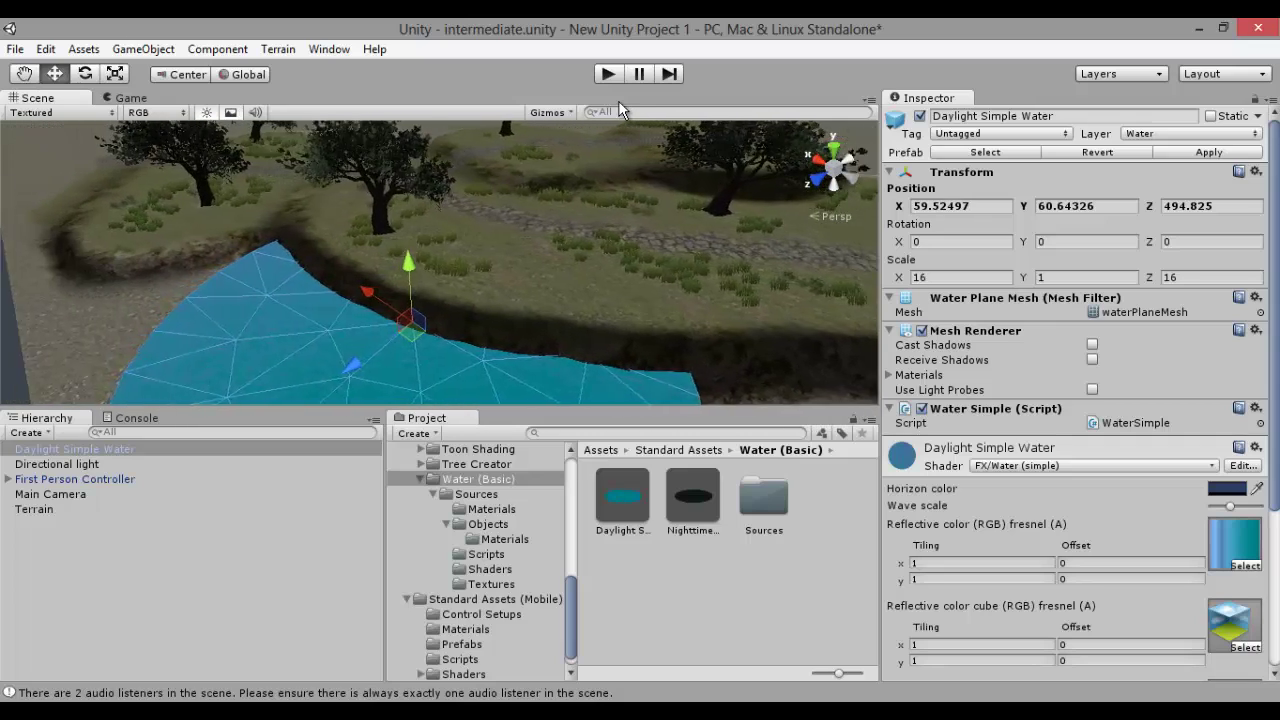
{"action": "key", "text": "Left"}
{"action": "left_click_drag", "start_coordinate": [703, 321], "coordinate": [447, 245]}
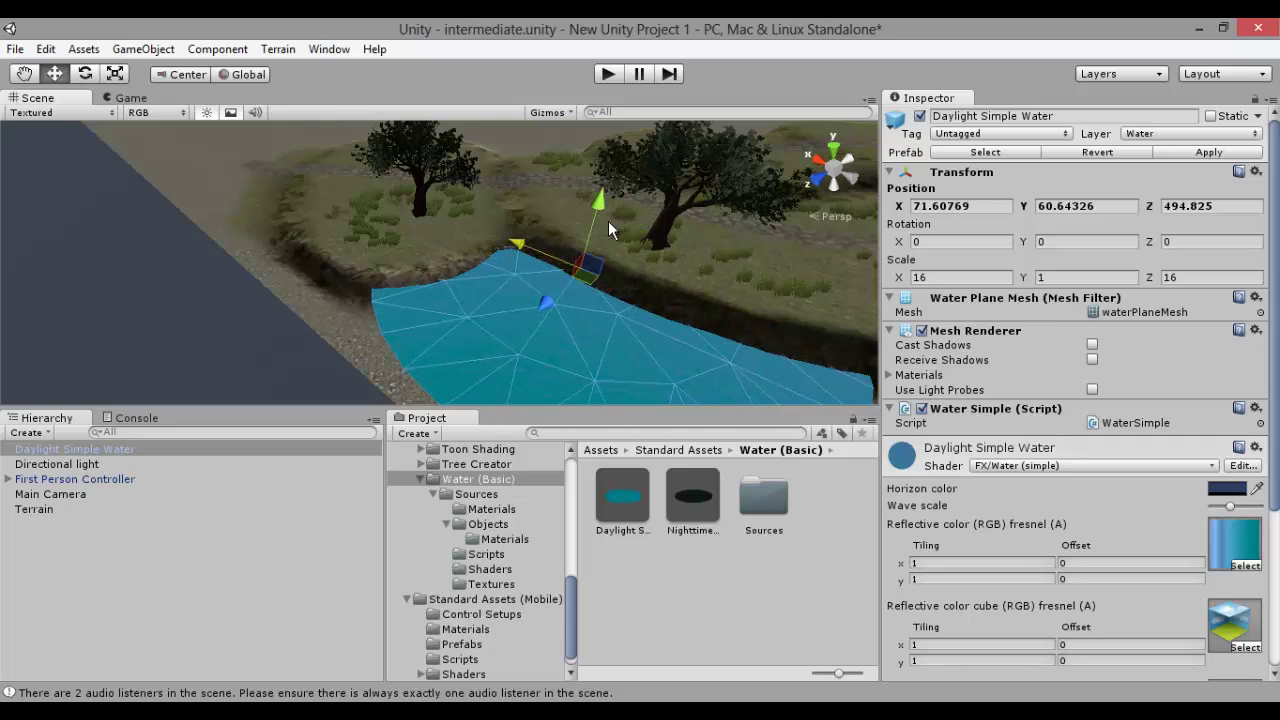
{"action": "left_click_drag", "start_coordinate": [591, 209], "coordinate": [591, 212]}
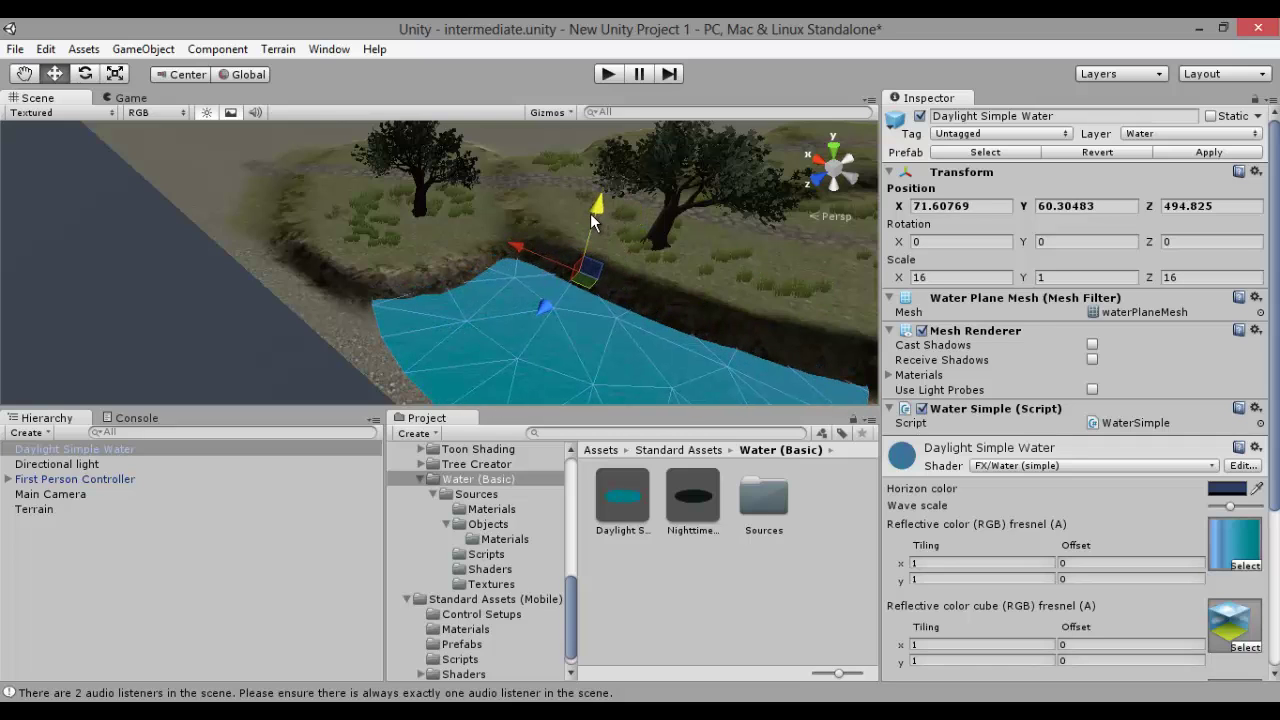
Scale the water plane uniformly to about 74.9 in X and Z so it surrounds the plateaus
{"action": "scroll", "coordinate": [592, 216], "scroll_direction": "down", "scroll_amount": 8}
{"action": "scroll", "coordinate": [592, 216], "scroll_direction": "down", "scroll_amount": 2}
{"action": "key", "text": "e"}
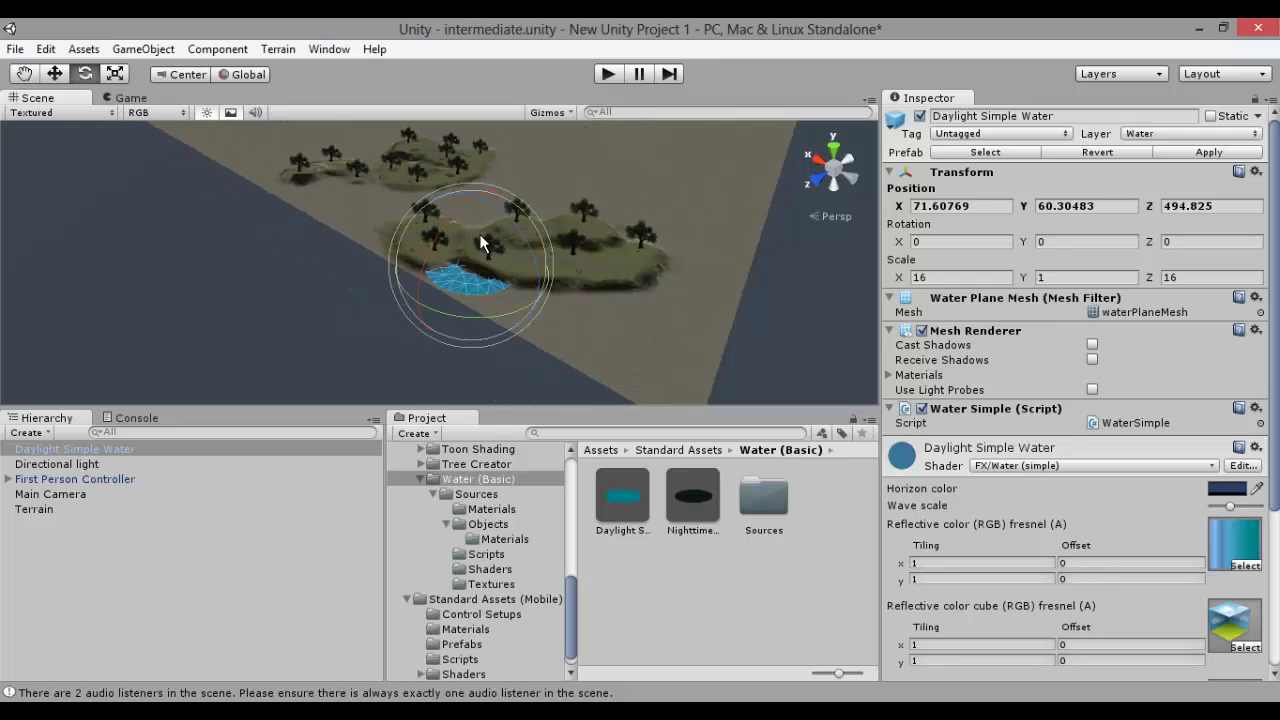
{"action": "key", "text": "r"}
{"action": "left_click_drag", "start_coordinate": [473, 262], "coordinate": [475, 628]}
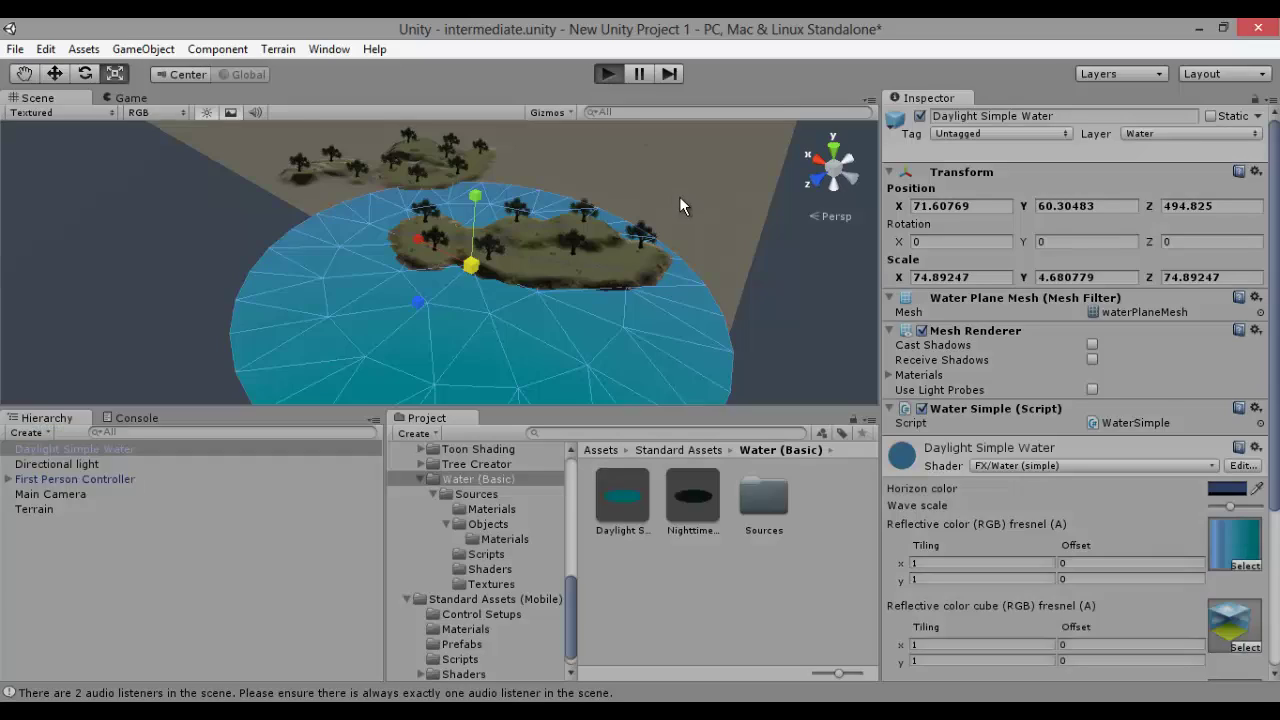
Enter play mode and walk the character from the island through the water to the plateaus
{"action": "key", "text": "ctrl+p"}
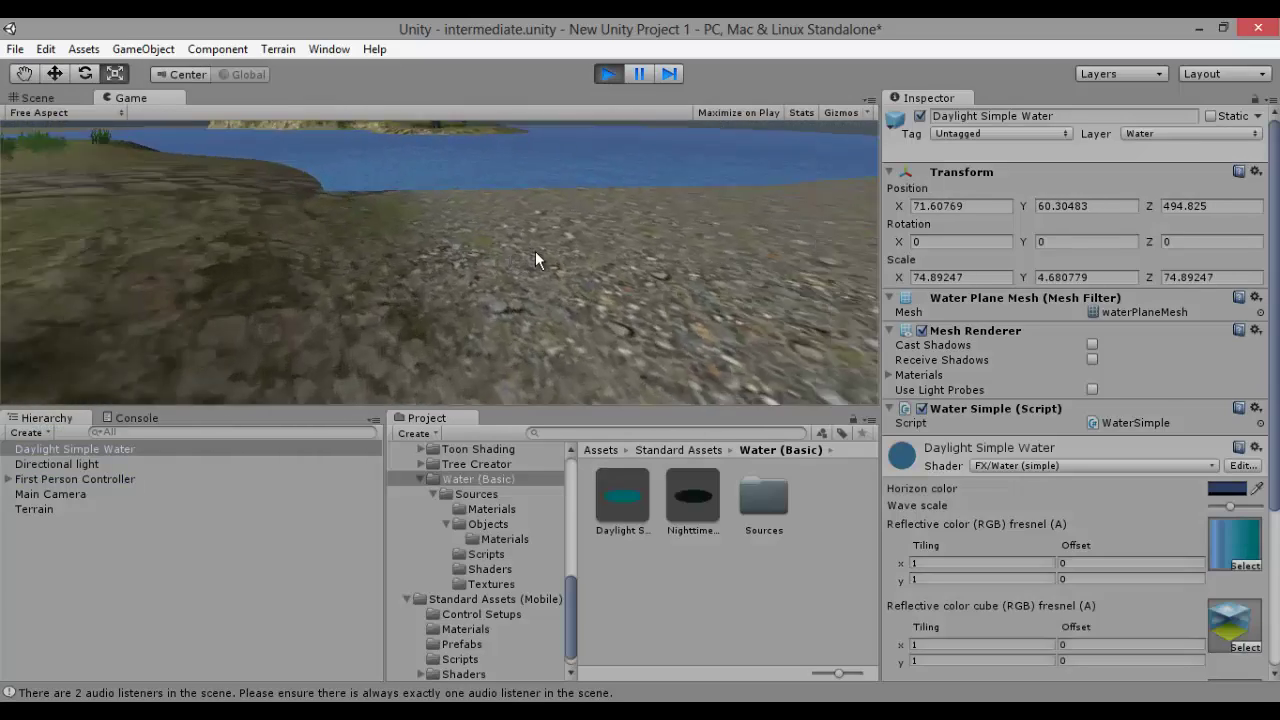
{"action": "key", "text": "w"}
{"action": "key", "text": "s"}
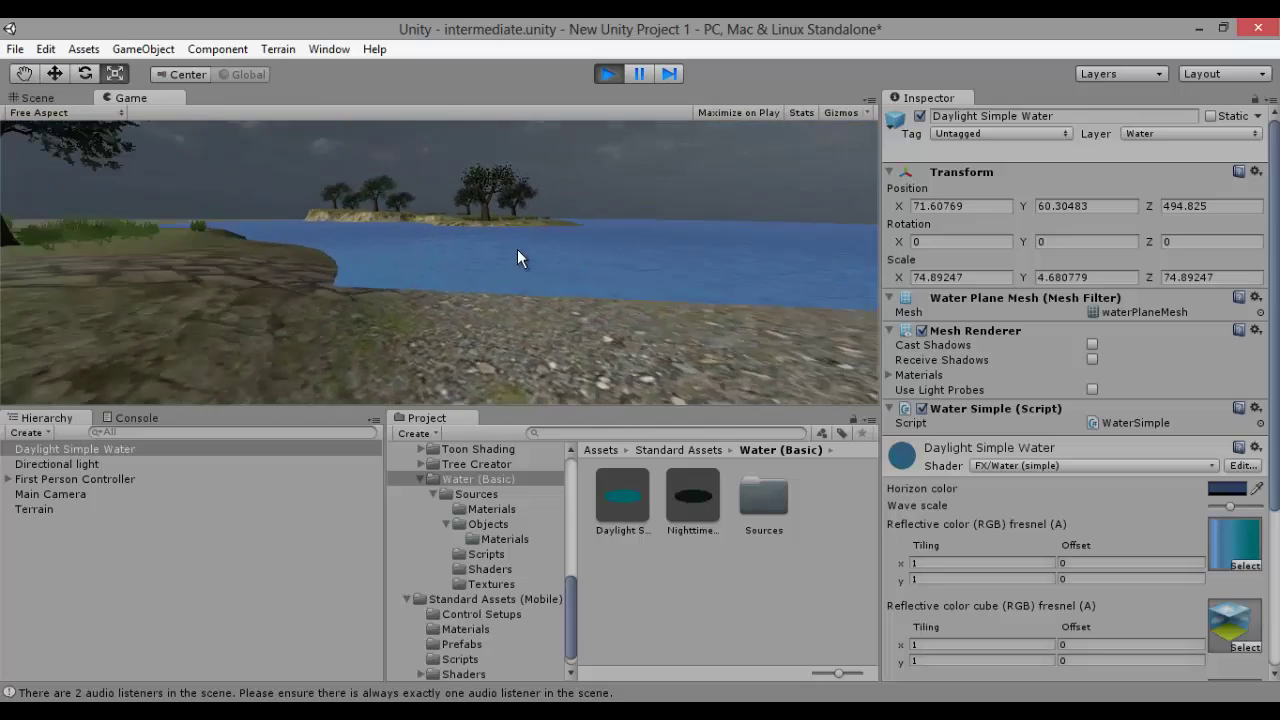
{"action": "key", "text": "w"}
{"action": "key", "text": "w"}
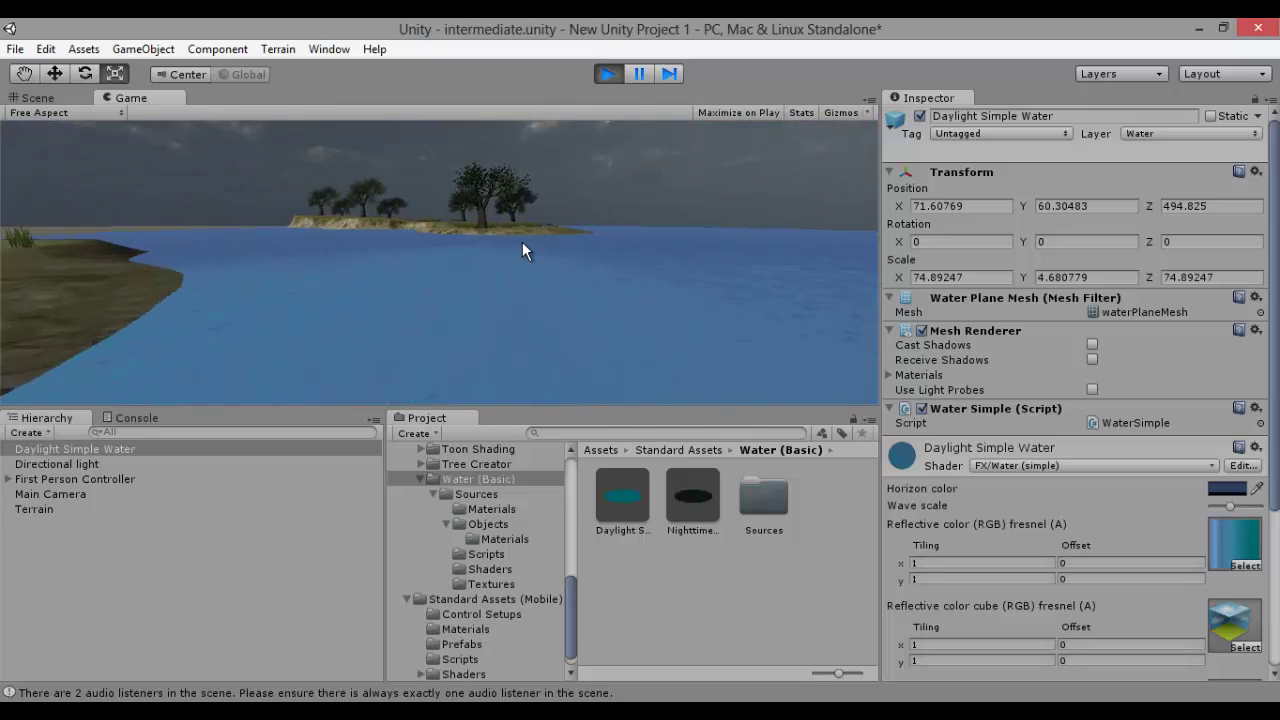
{"action": "key", "text": "w"}
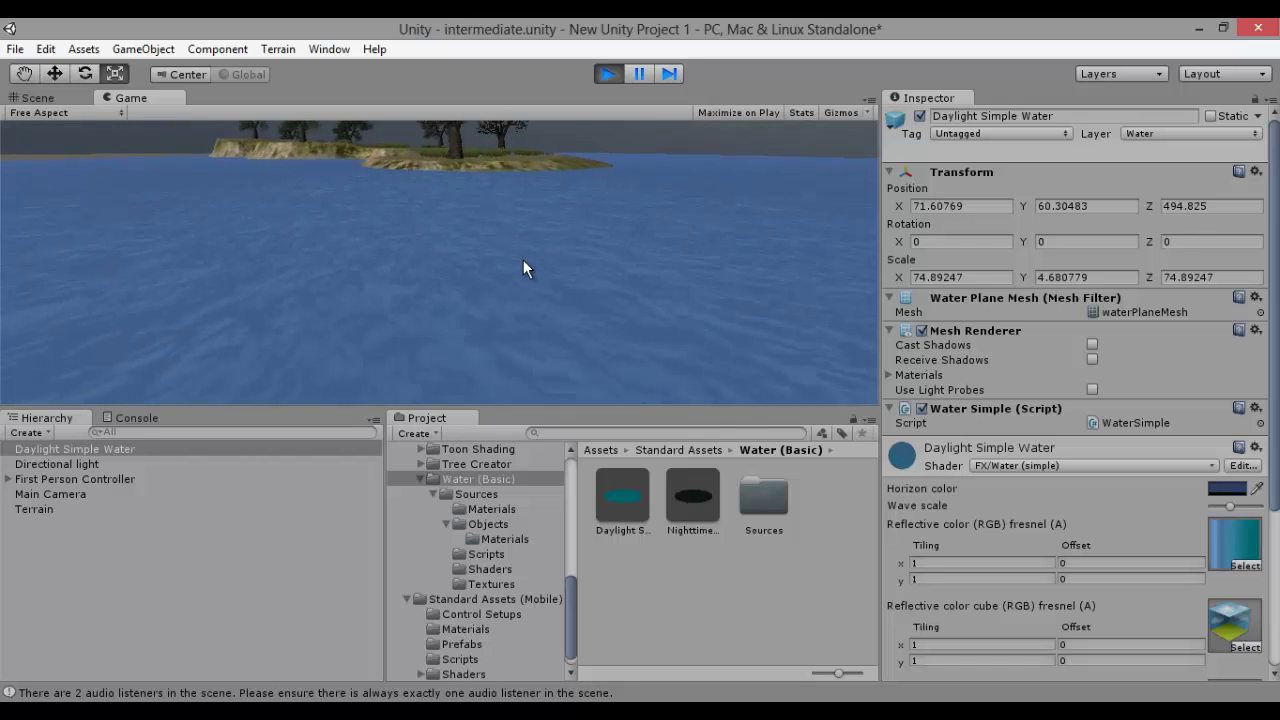
{"action": "key", "text": "w"}
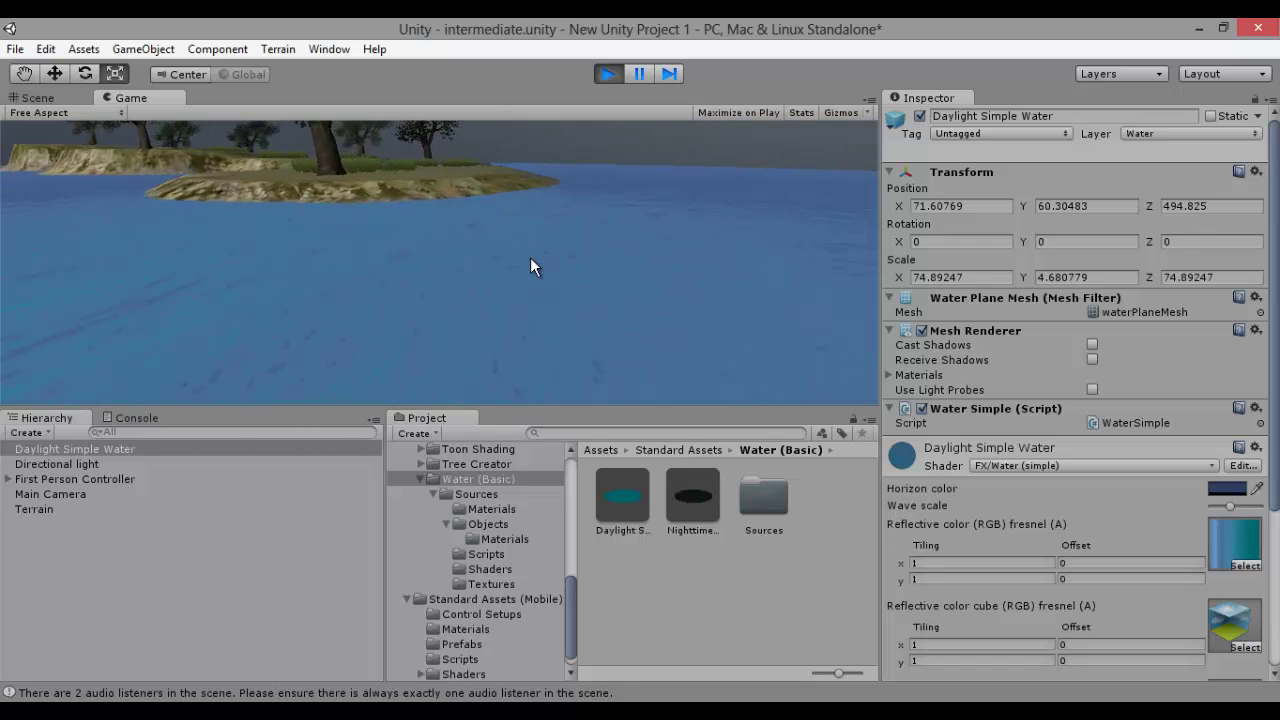
{"action": "key", "text": "w"}
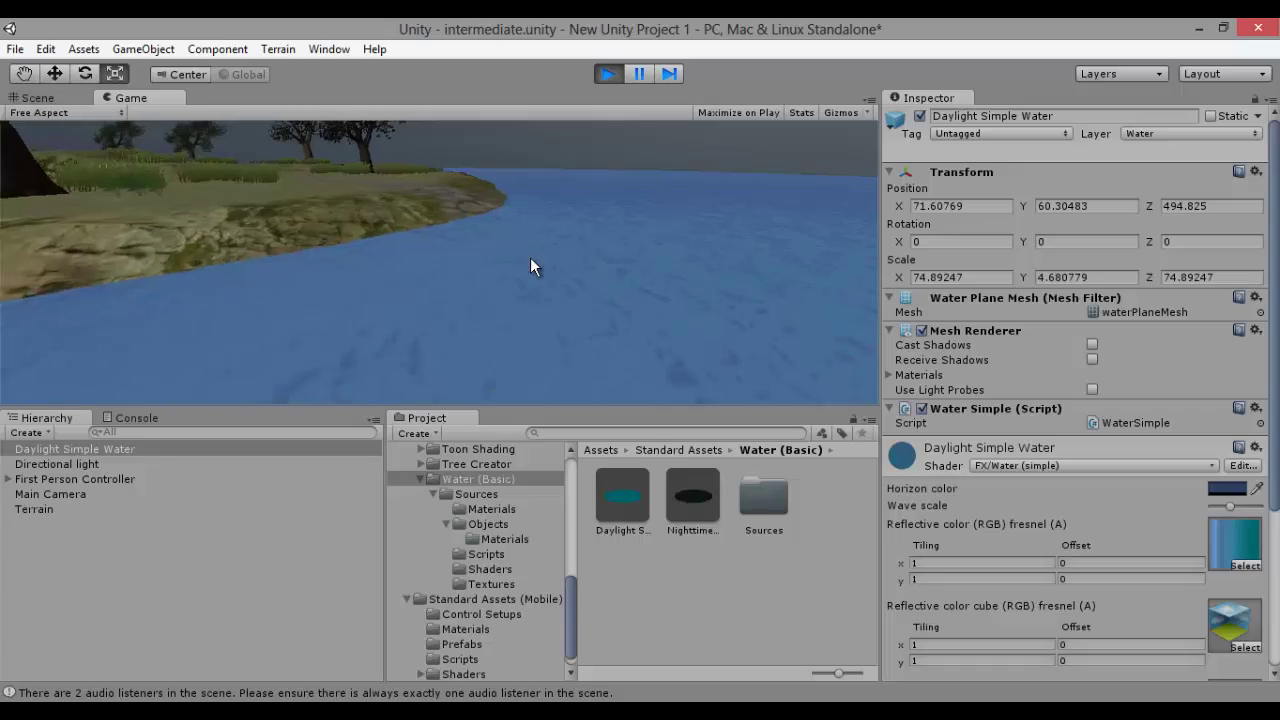
Walk the character along the stone path over the plateaus to its far end, checking the terrain, vegetation and surrounding water
{"action": "key", "text": "w"}
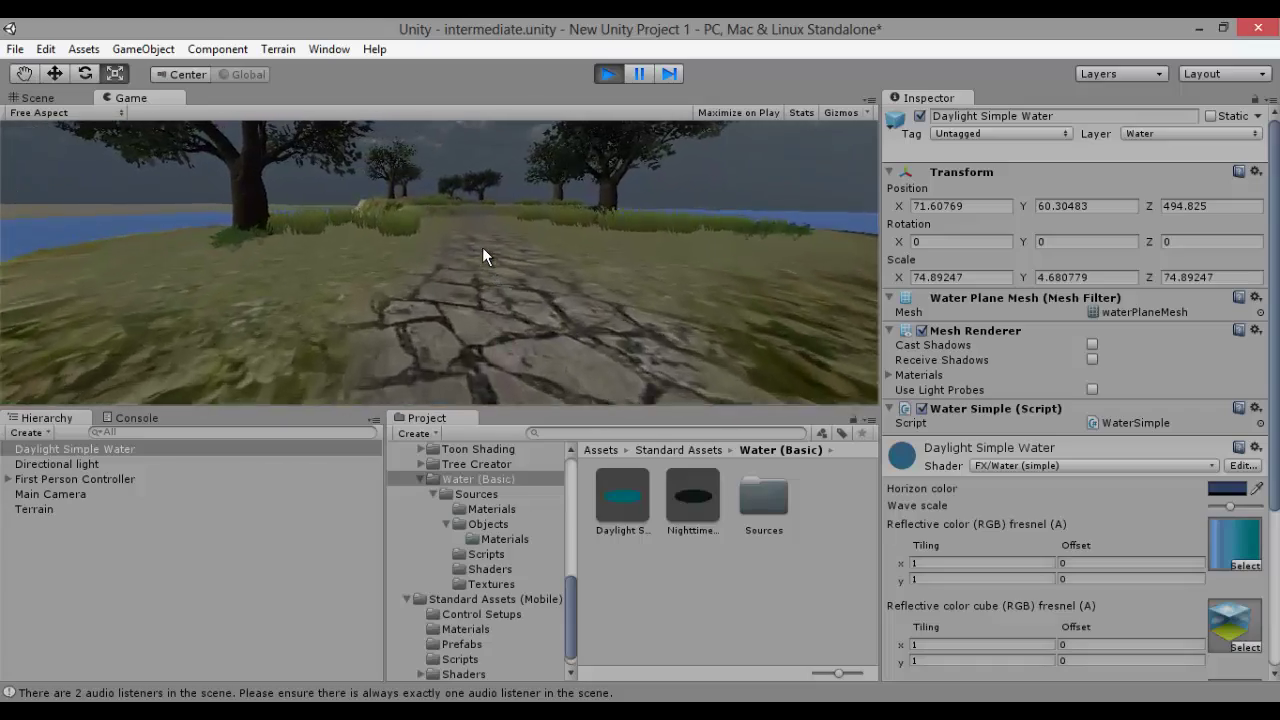
{"action": "key", "text": "w"}
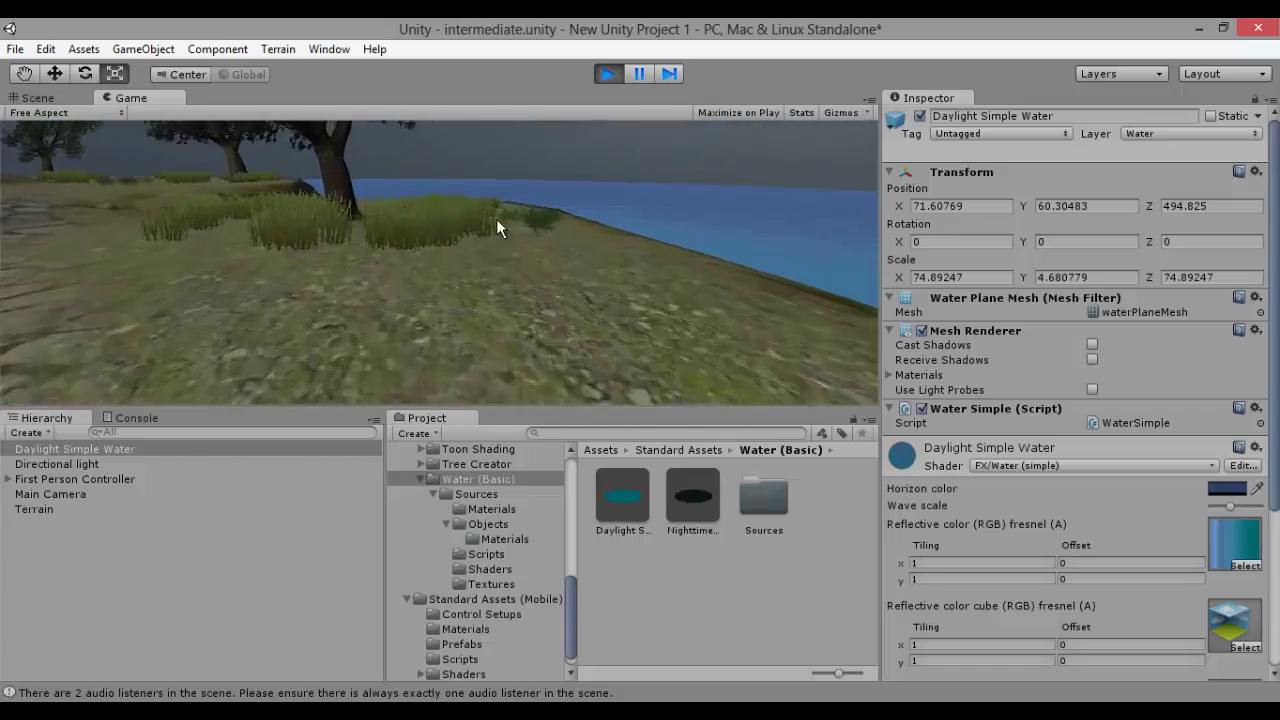
{"action": "key", "text": "w"}
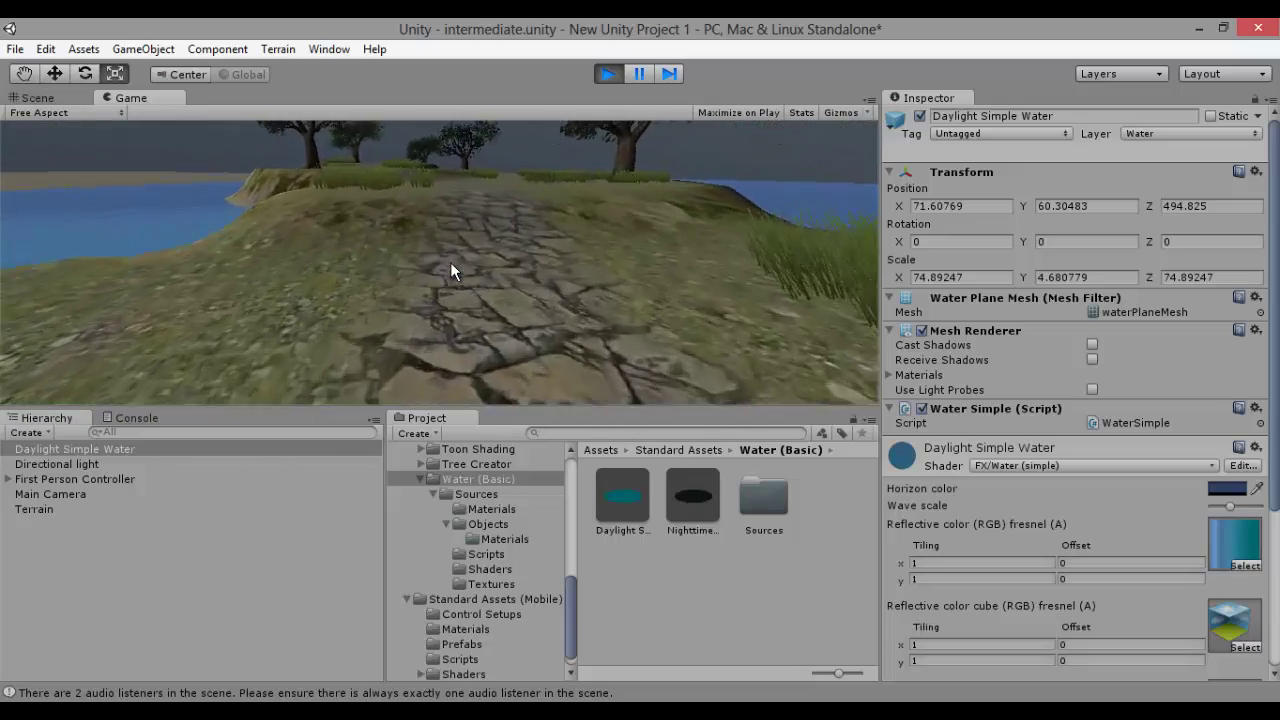
{"action": "key", "text": "w"}
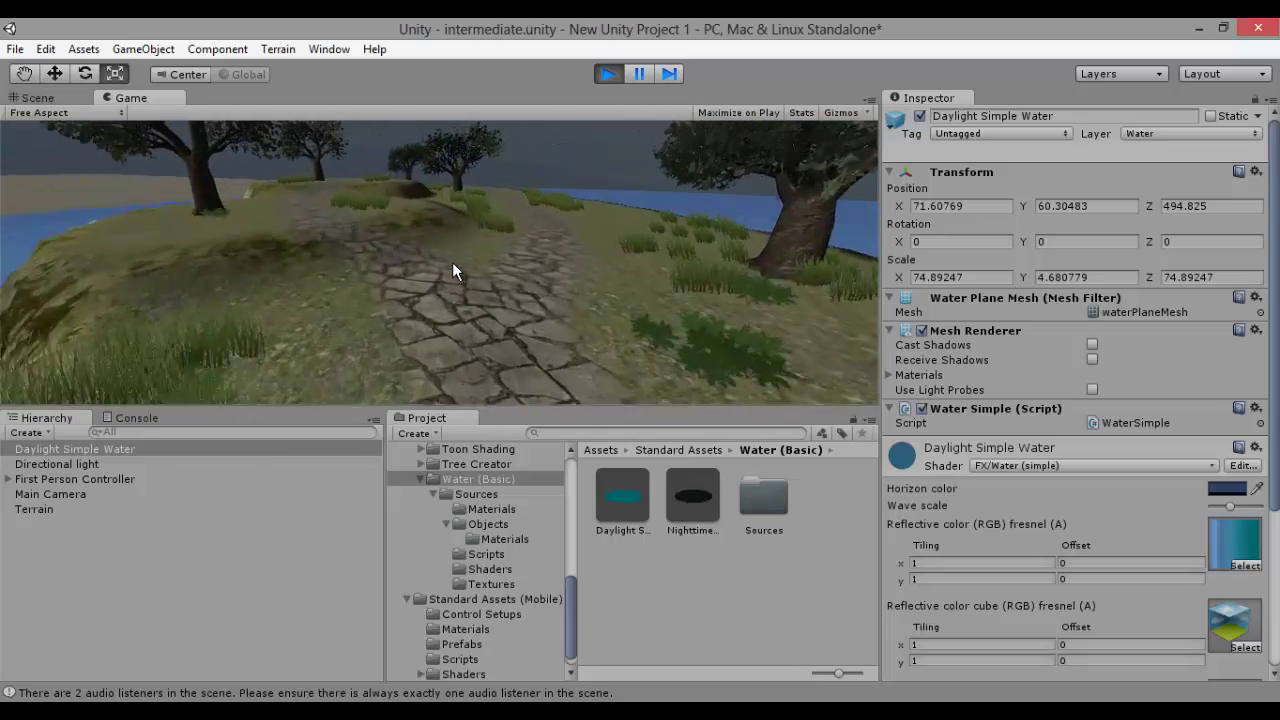
{"action": "key", "text": "w"}
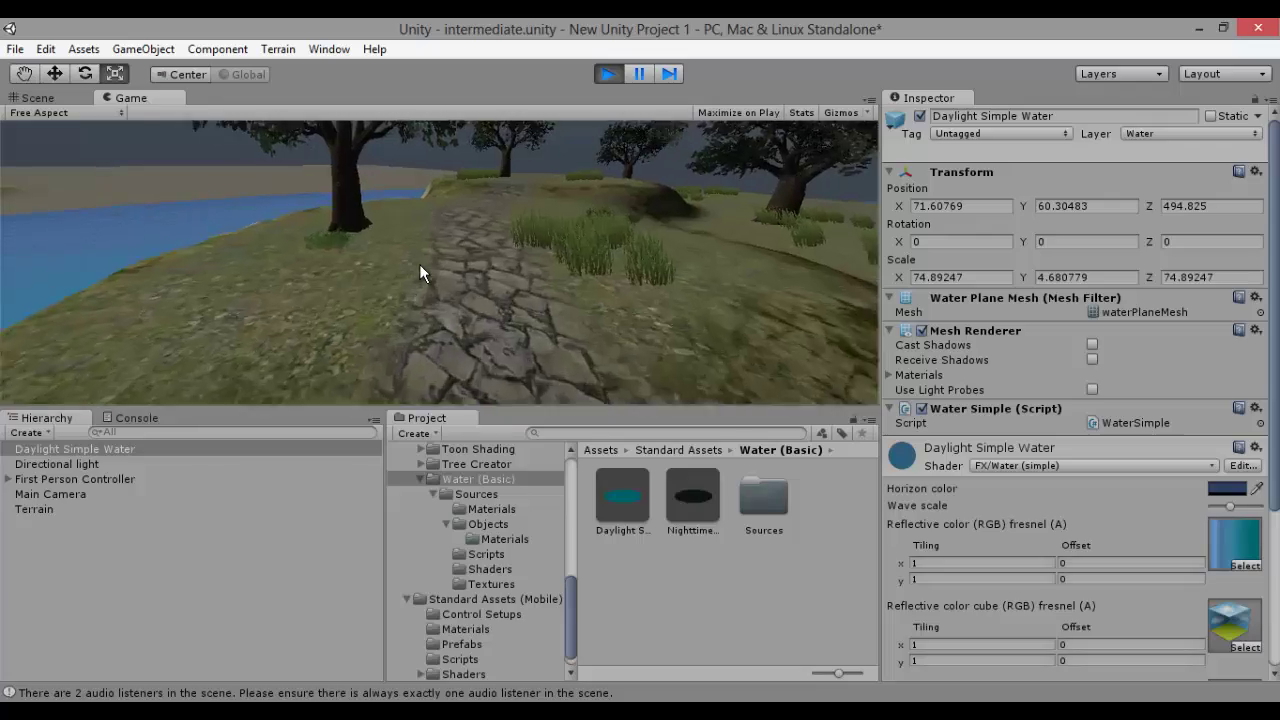
{"action": "key", "text": "w"}
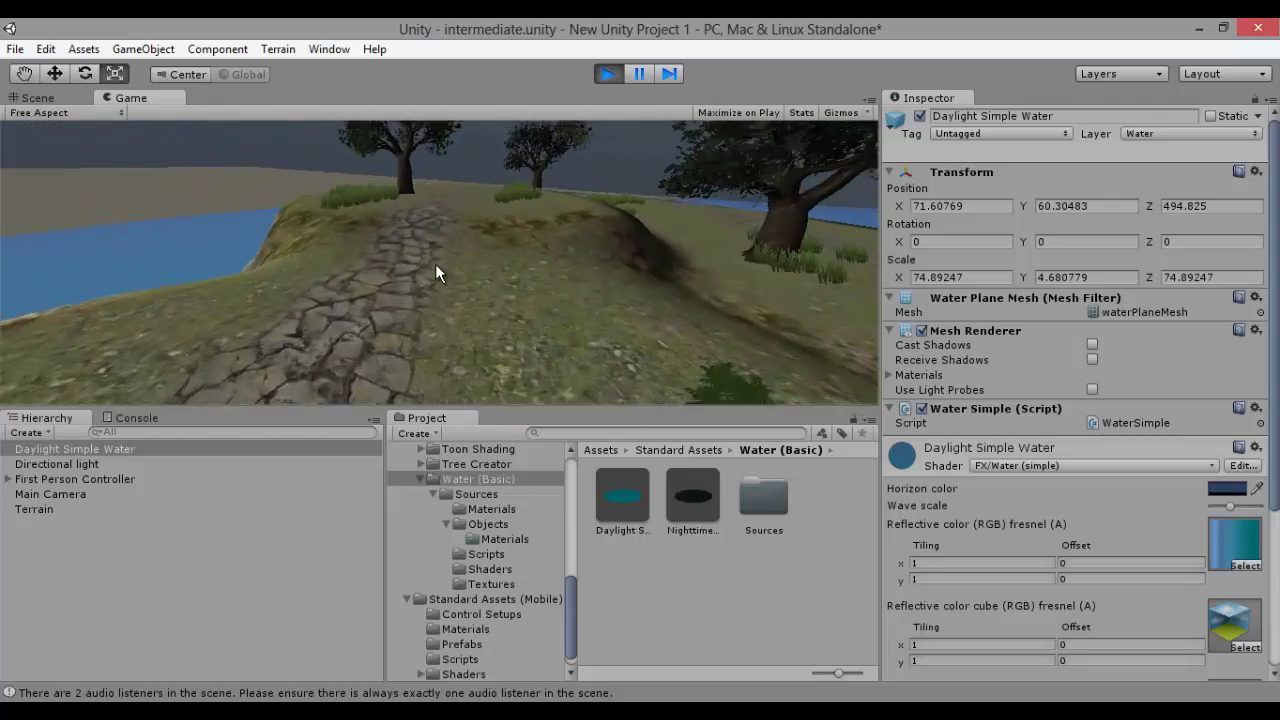
{"action": "key", "text": "w"}
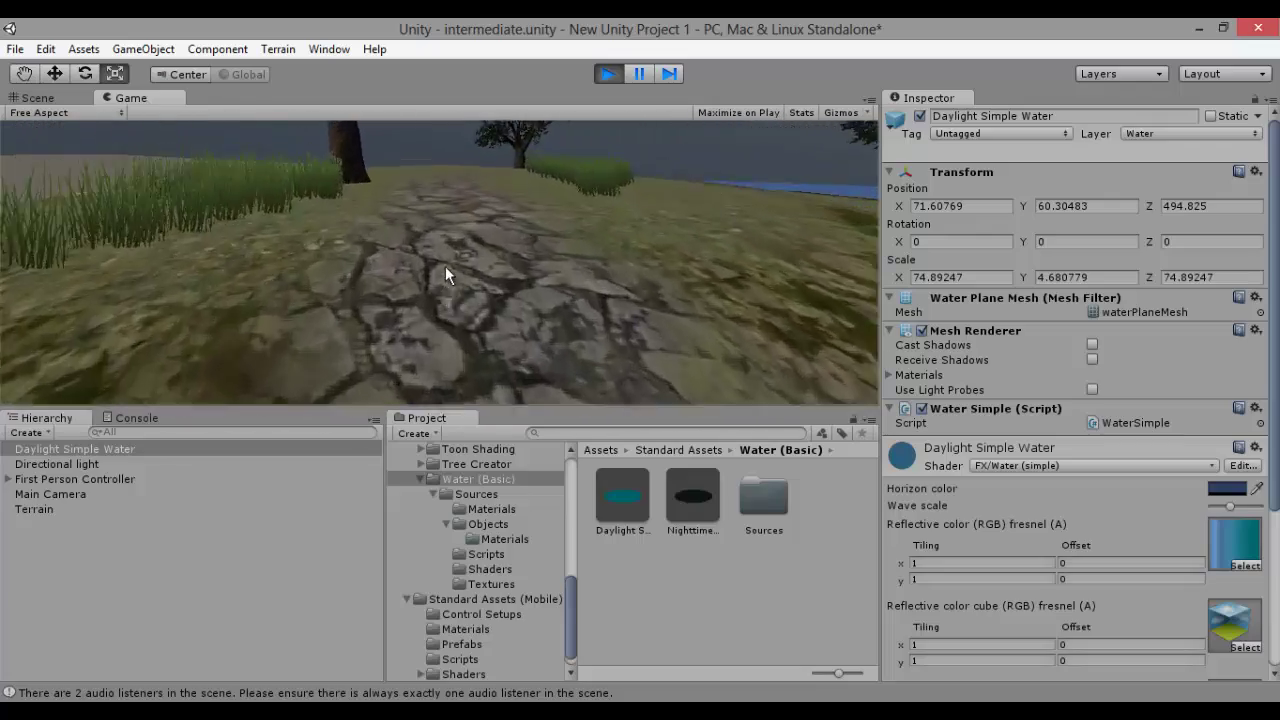
Explore the rocky rim beyond the path's end, and walk the character back down the stone path between the trees and grass
{"action": "key", "text": "w"}
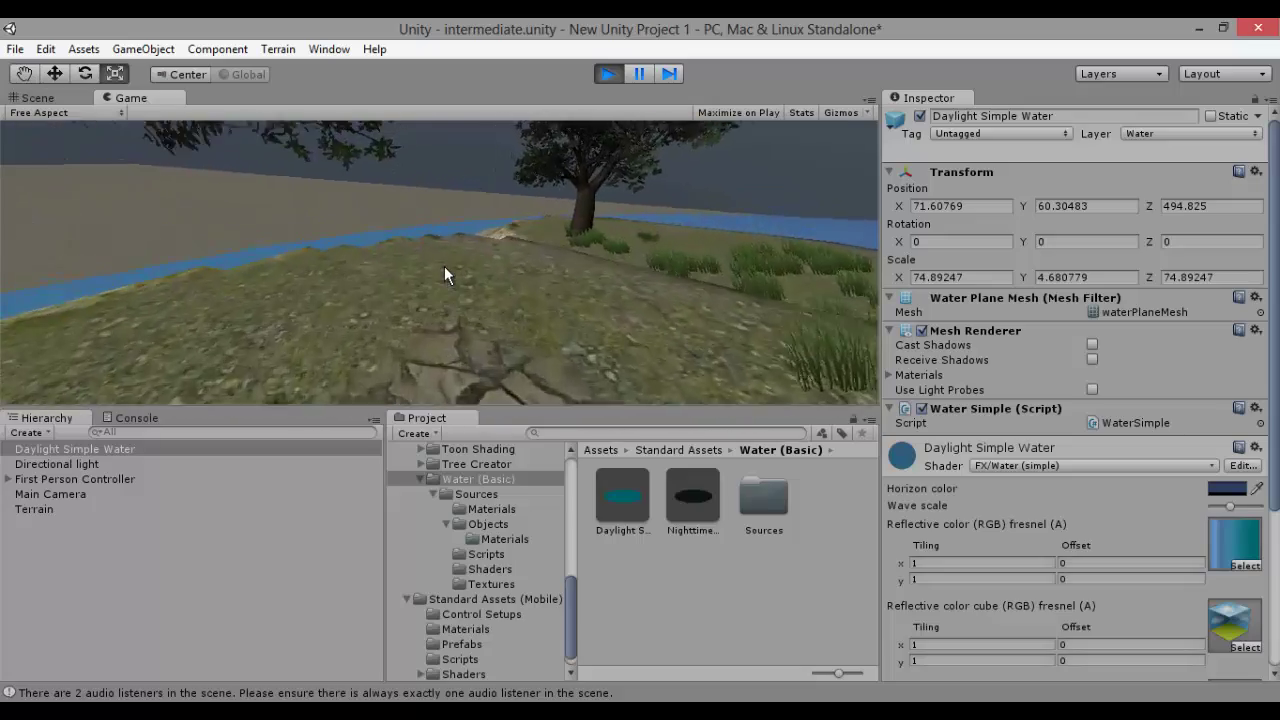
{"action": "key", "text": "w"}
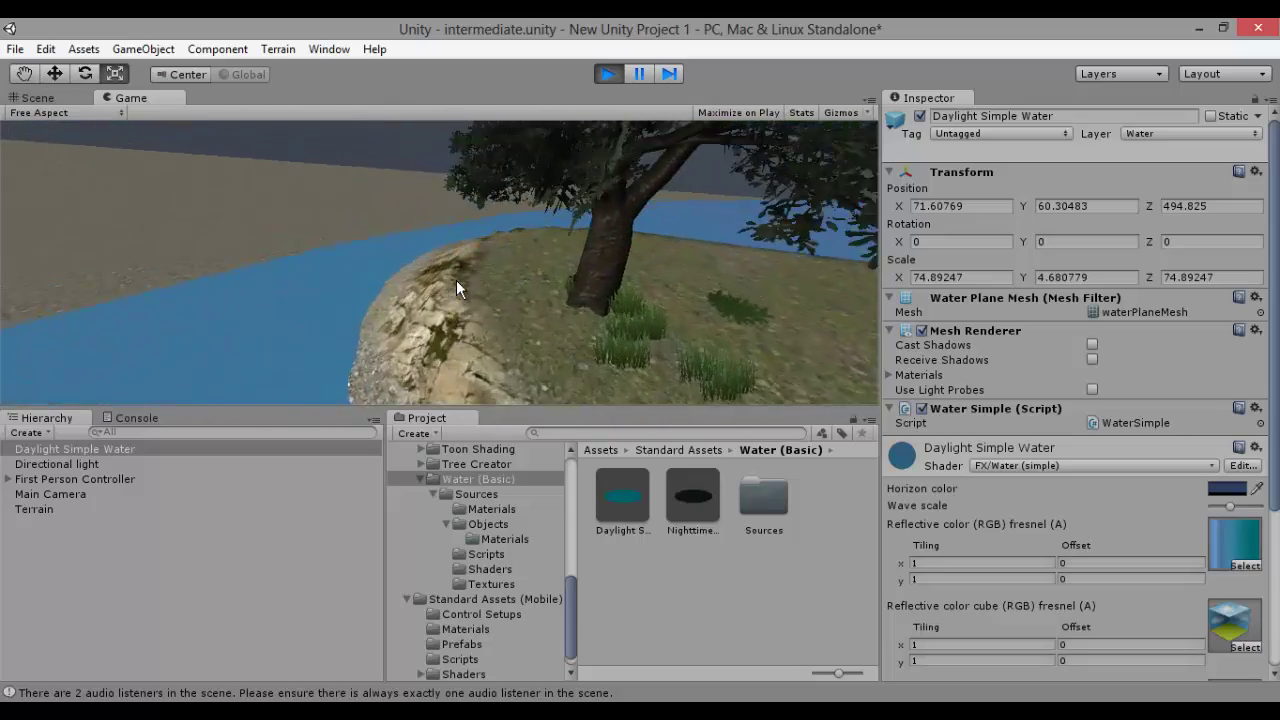
{"action": "key", "text": "w"}
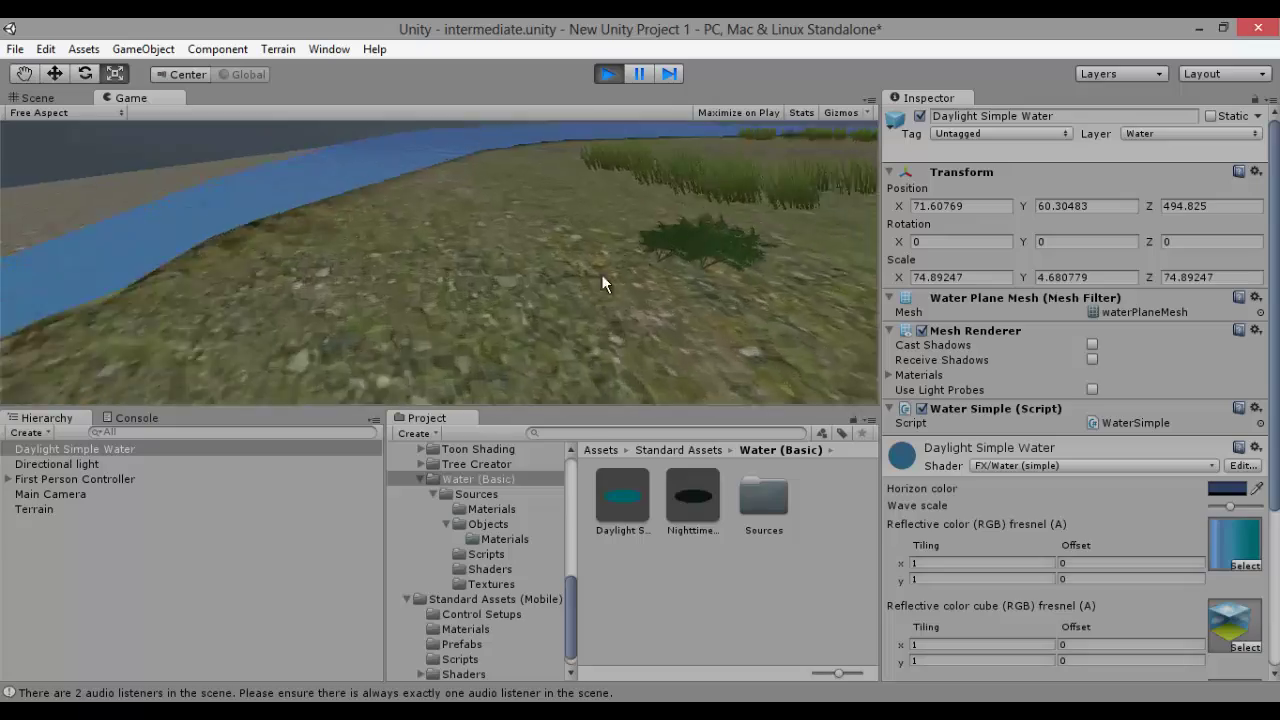
{"action": "key", "text": "w"}
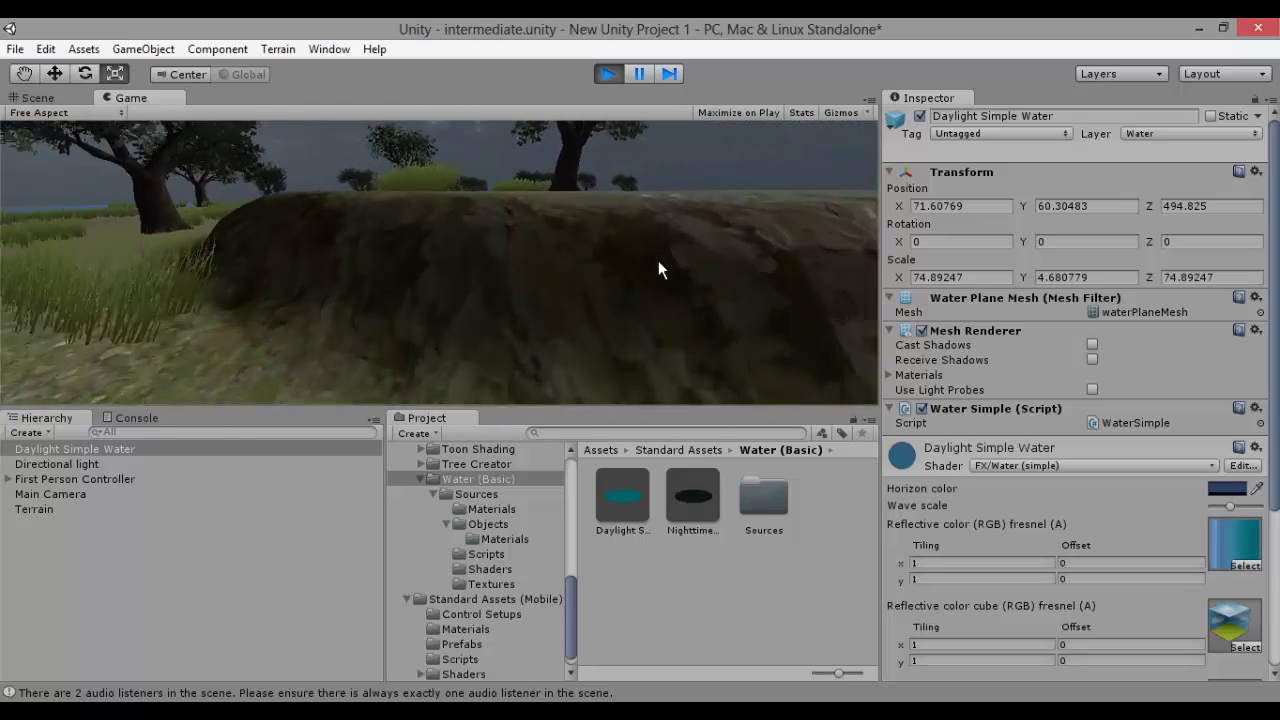
{"action": "key", "text": "w"}
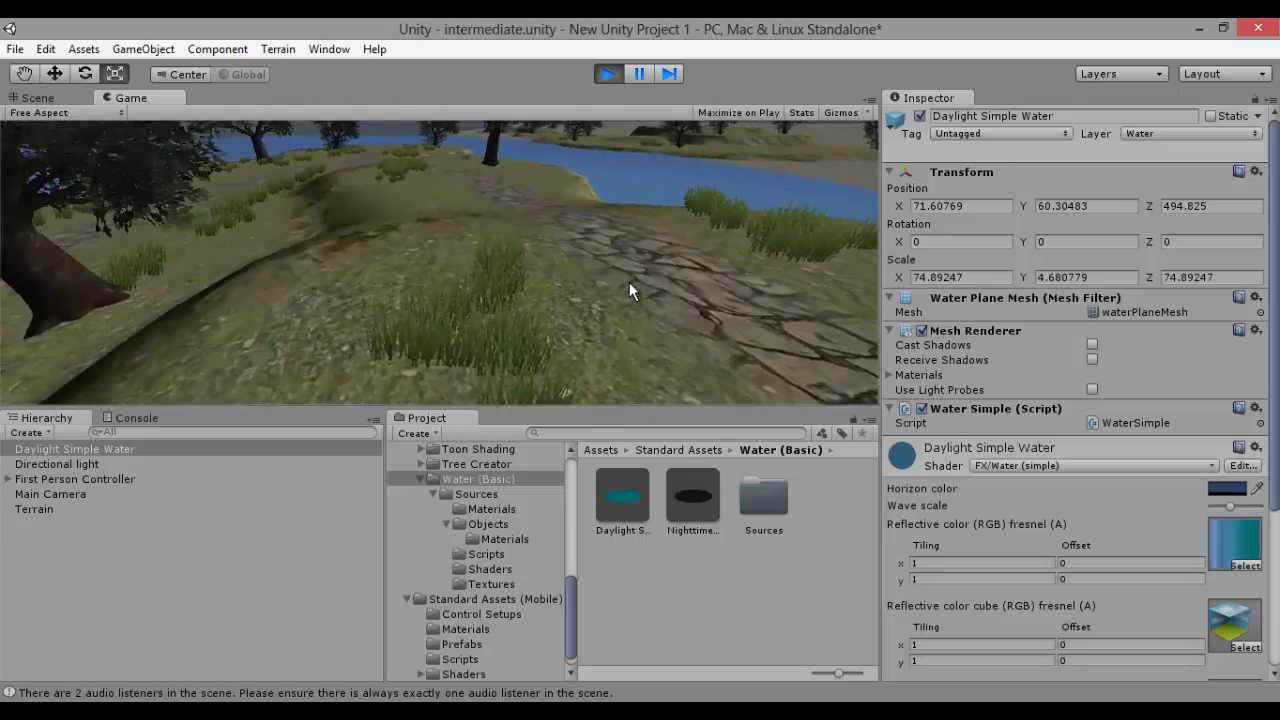
{"action": "key", "text": "w"}
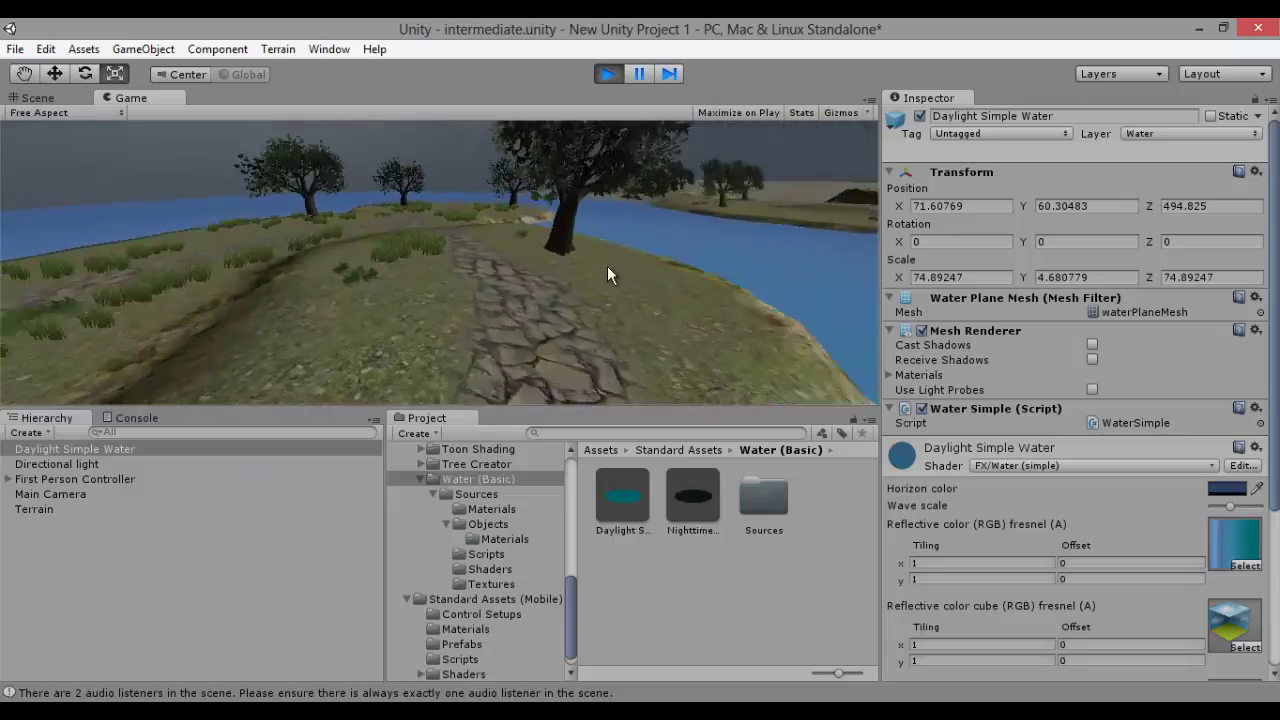
{"action": "key", "text": "w"}
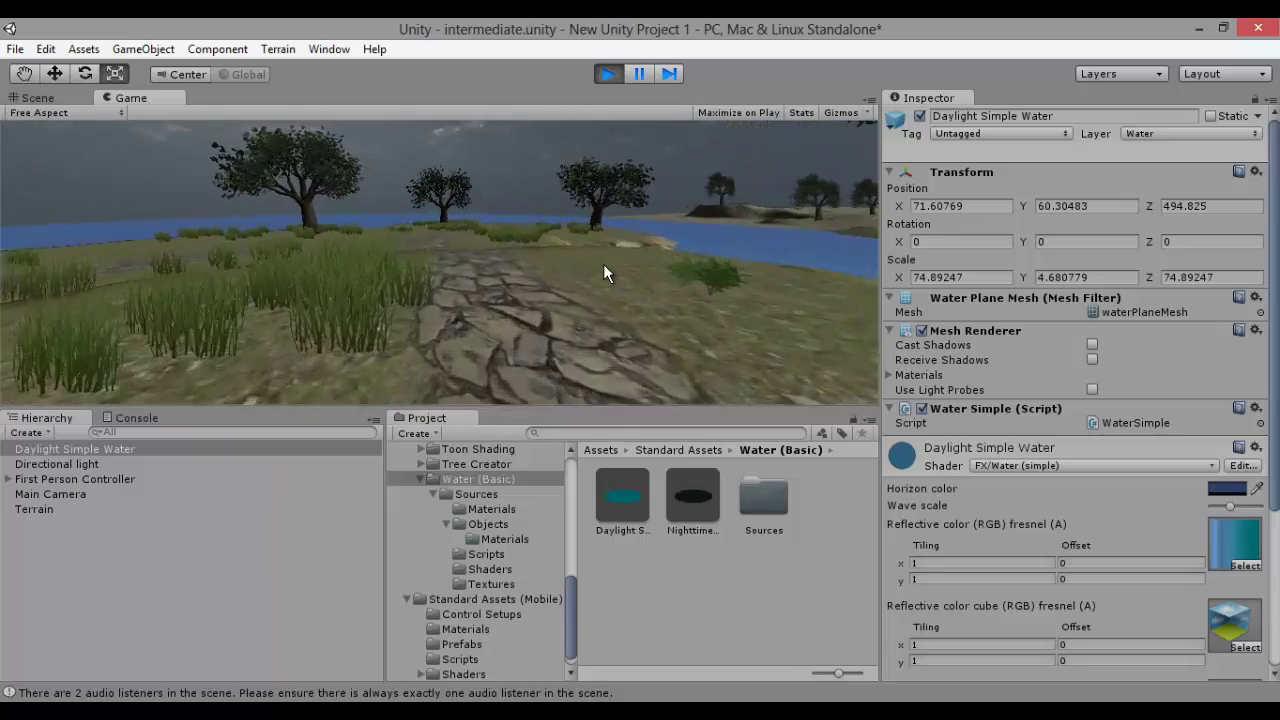
{"action": "key", "text": "w"}
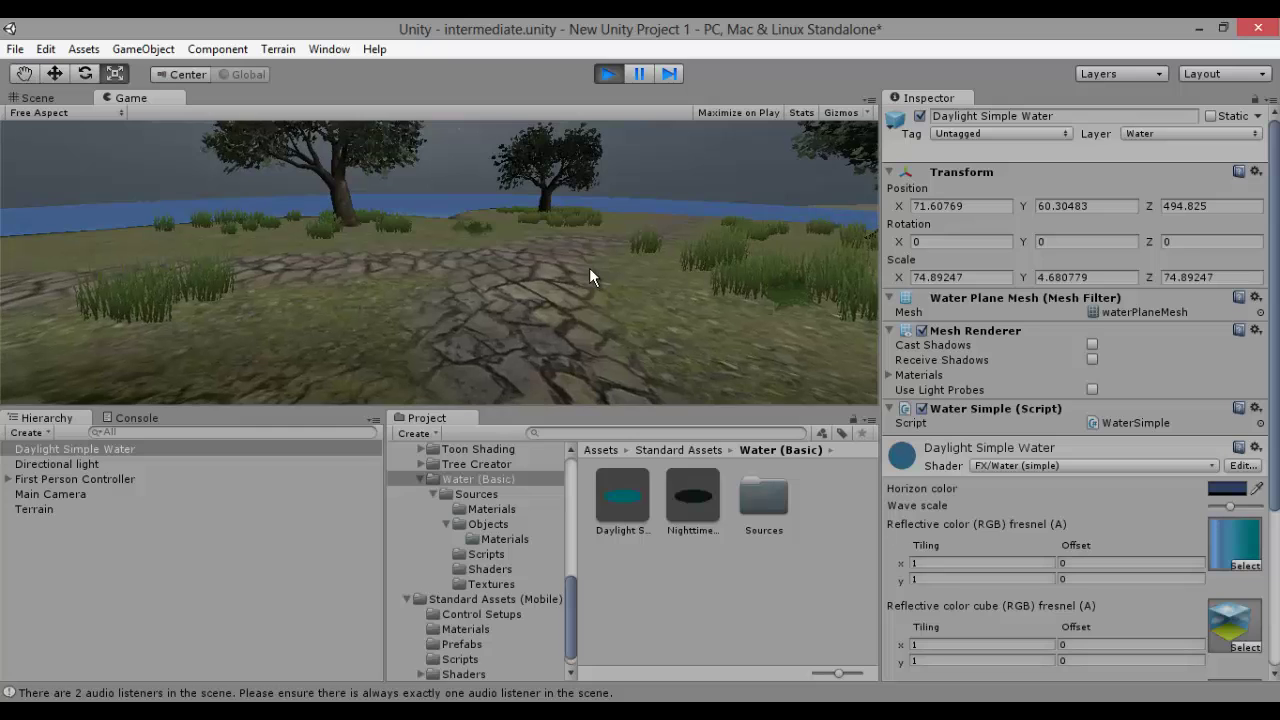